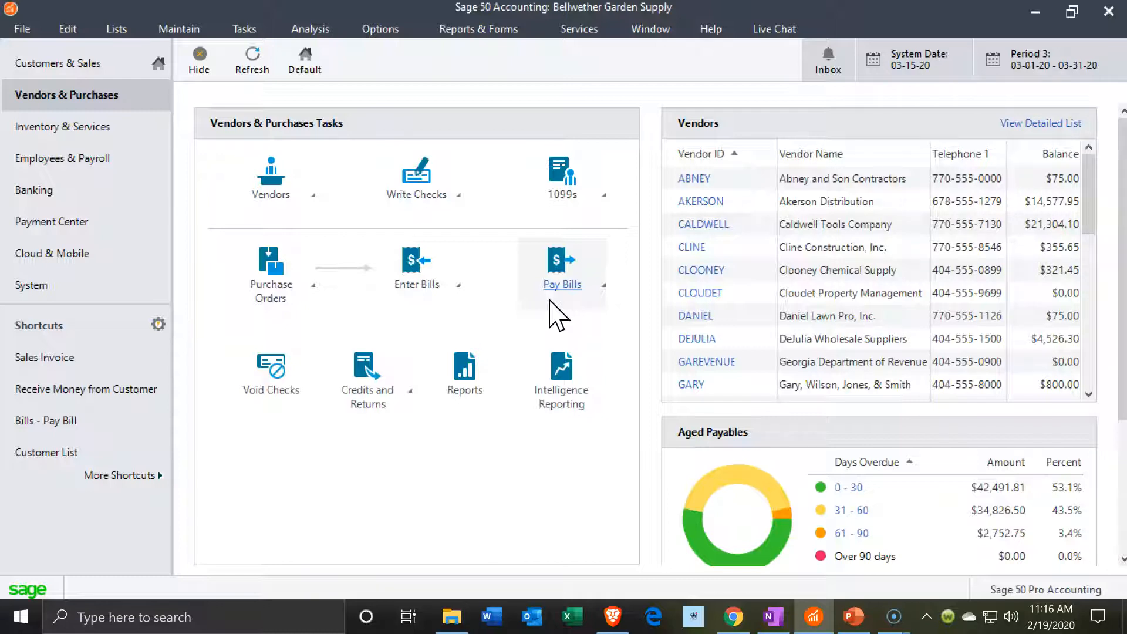
Start a new bill from Enter Bills and maximize the Purchases window
{"action": "left_click", "coordinate": [485, 308]}
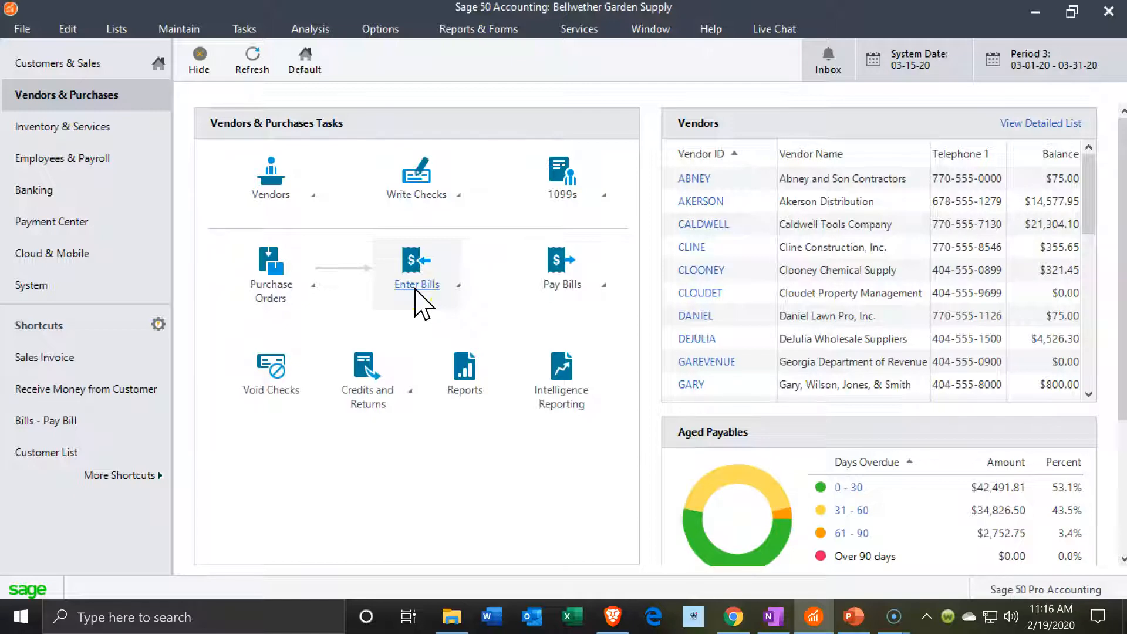
{"action": "mouse_move", "coordinate": [422, 302]}
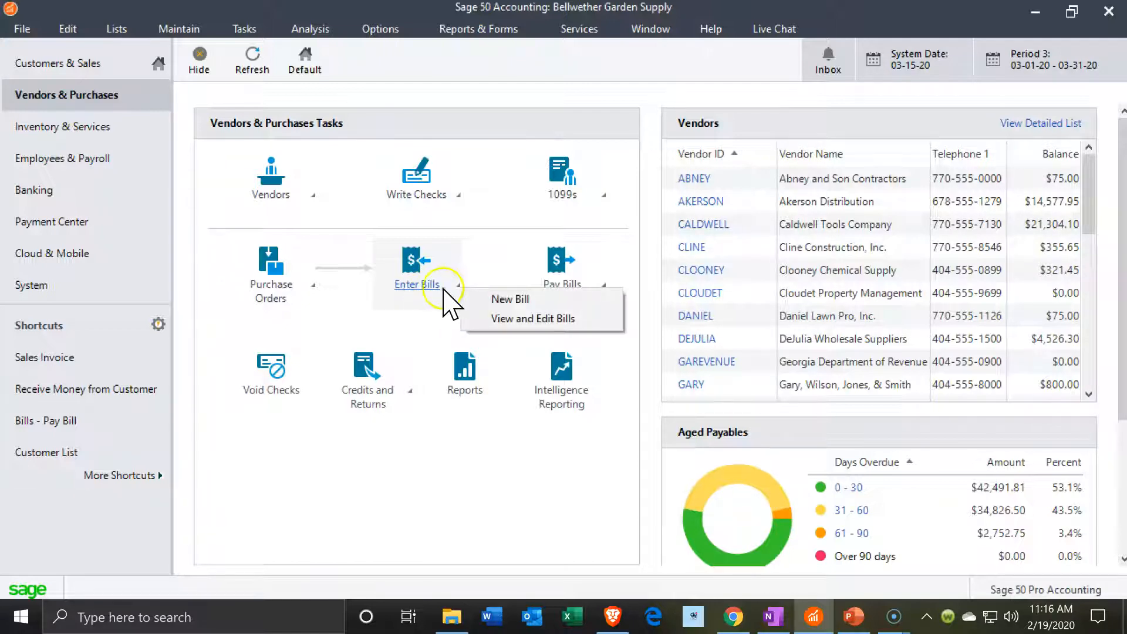
{"action": "left_click", "coordinate": [509, 299]}
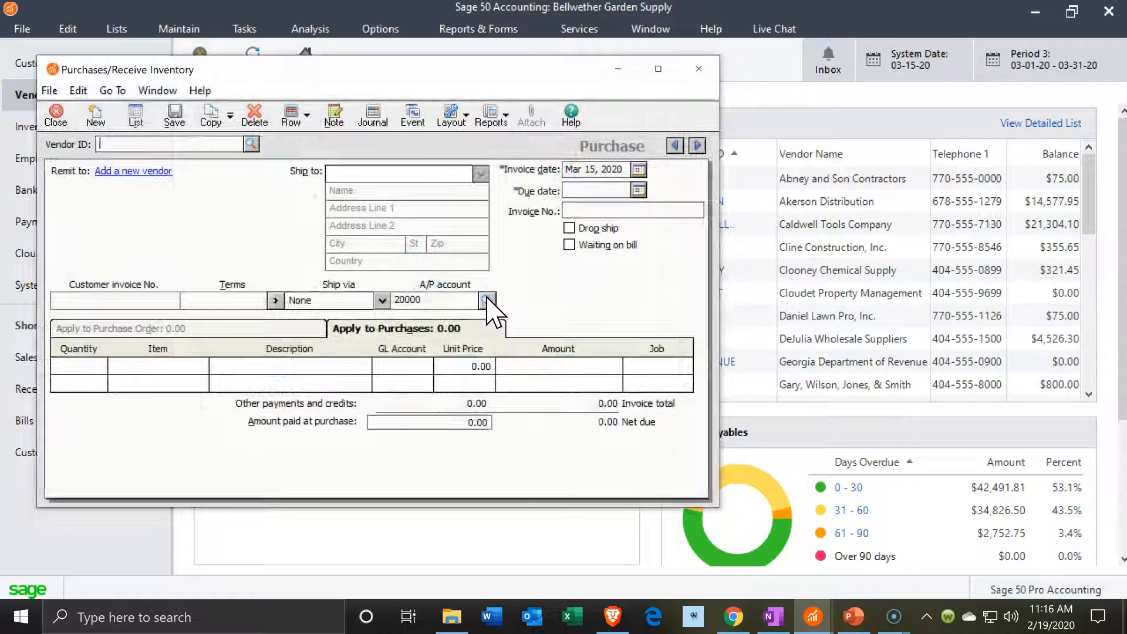
{"action": "left_click", "coordinate": [659, 70]}
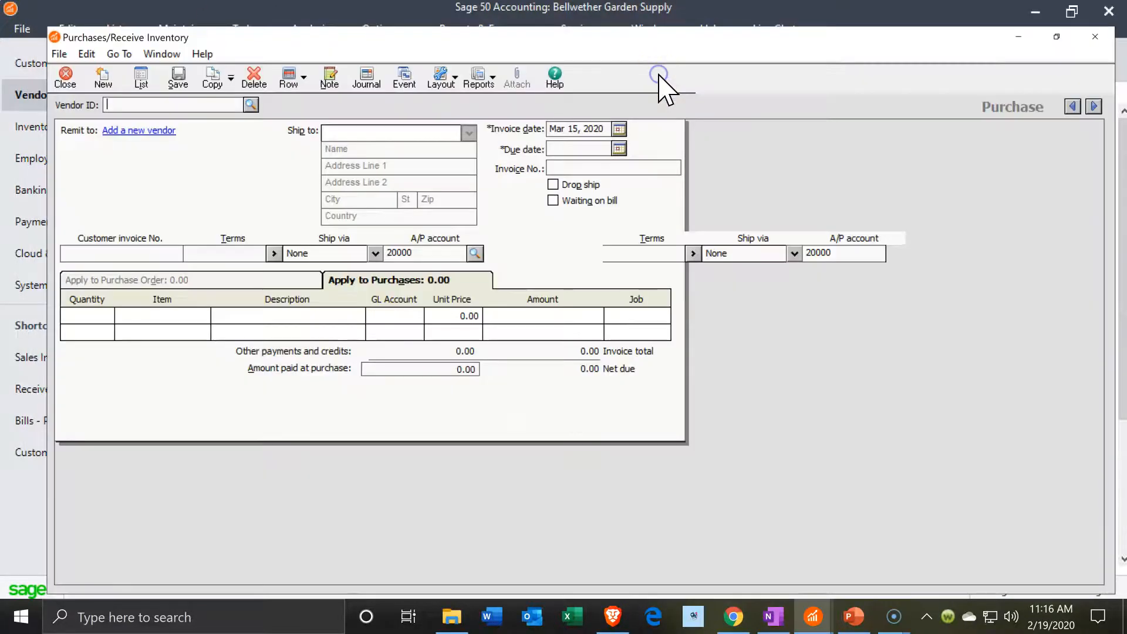
Choose vendor ABNEY, filling in its address, terms and due date Apr 14, 2020
{"action": "left_click", "coordinate": [216, 82]}
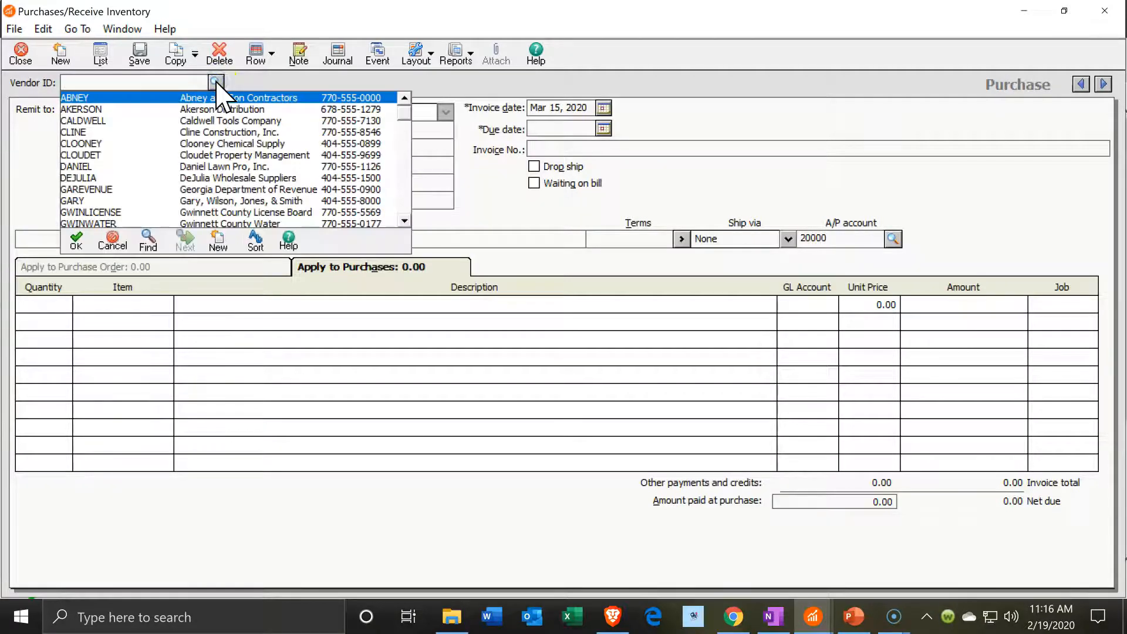
{"action": "left_click", "coordinate": [182, 99]}
{"action": "double_click", "coordinate": [182, 99]}
{"action": "left_click", "coordinate": [184, 110]}
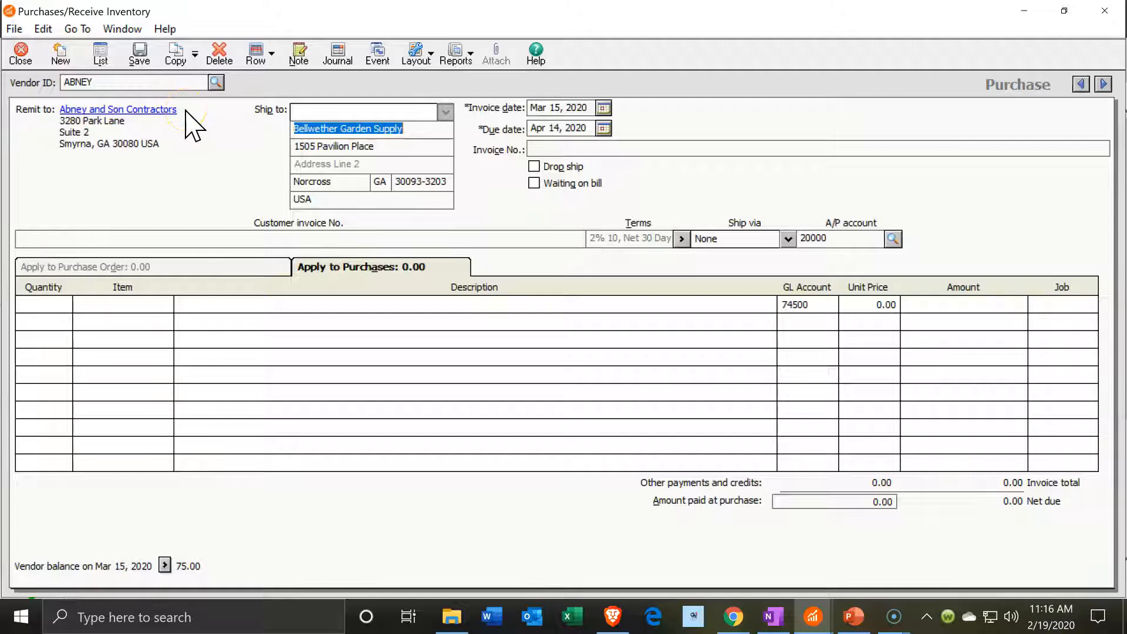
{"action": "key", "text": "Tab"}
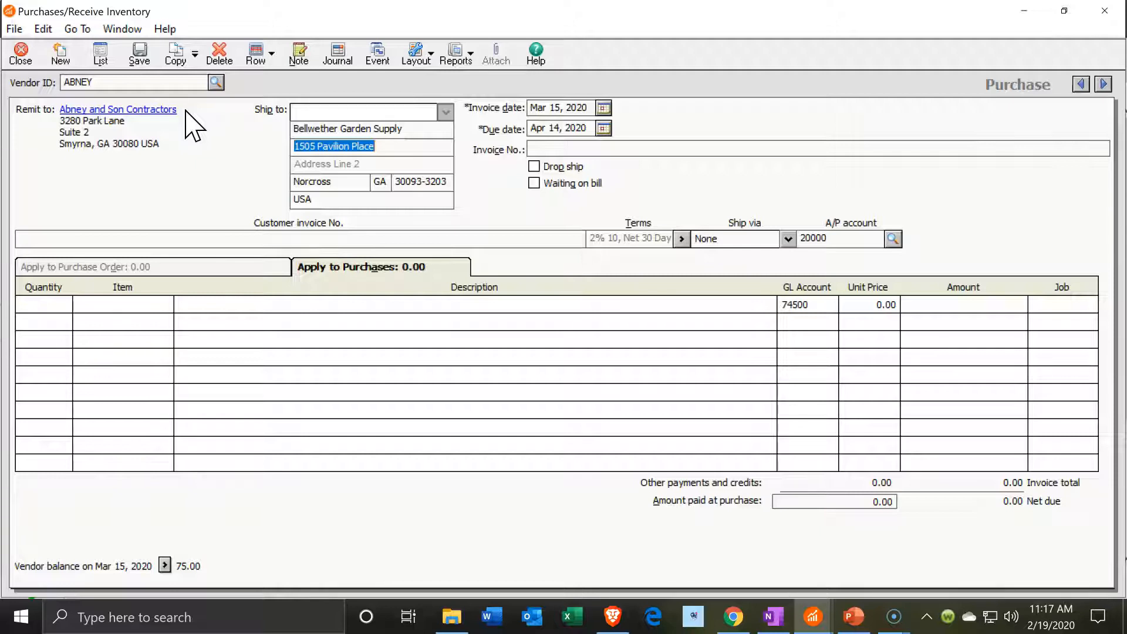
{"action": "key", "text": "Tab"}
{"action": "key", "text": "Tab"}
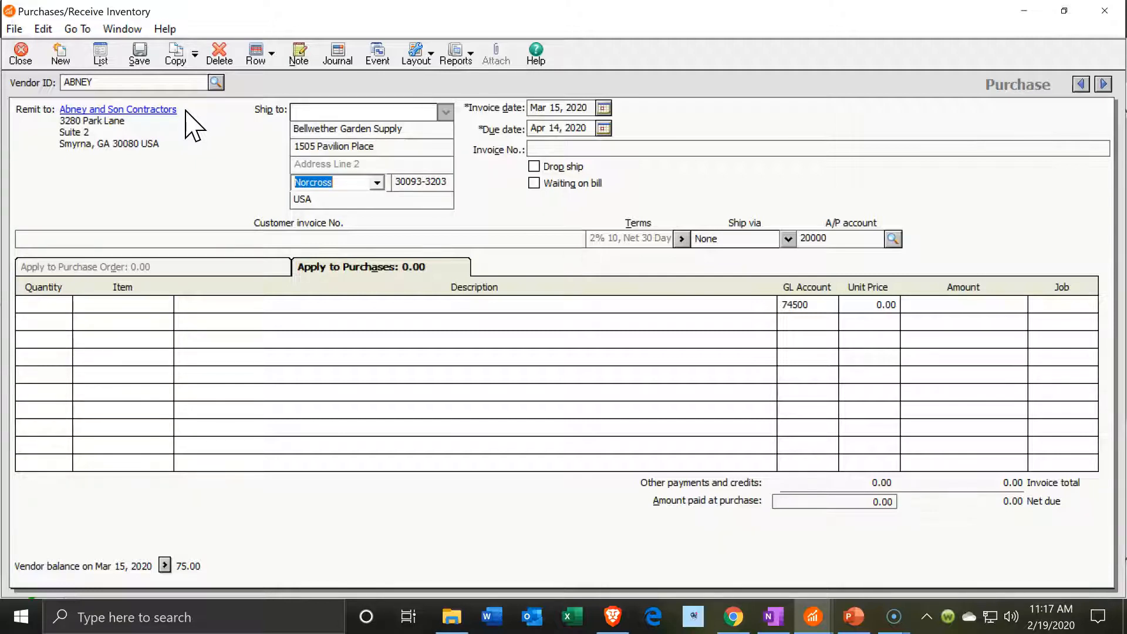
{"action": "key", "text": "Tab"}
{"action": "key", "text": "Tab"}
{"action": "key", "text": "Tab"}
{"action": "key", "text": "Tab"}
{"action": "key", "text": "Tab"}
{"action": "key", "text": "Tab"}
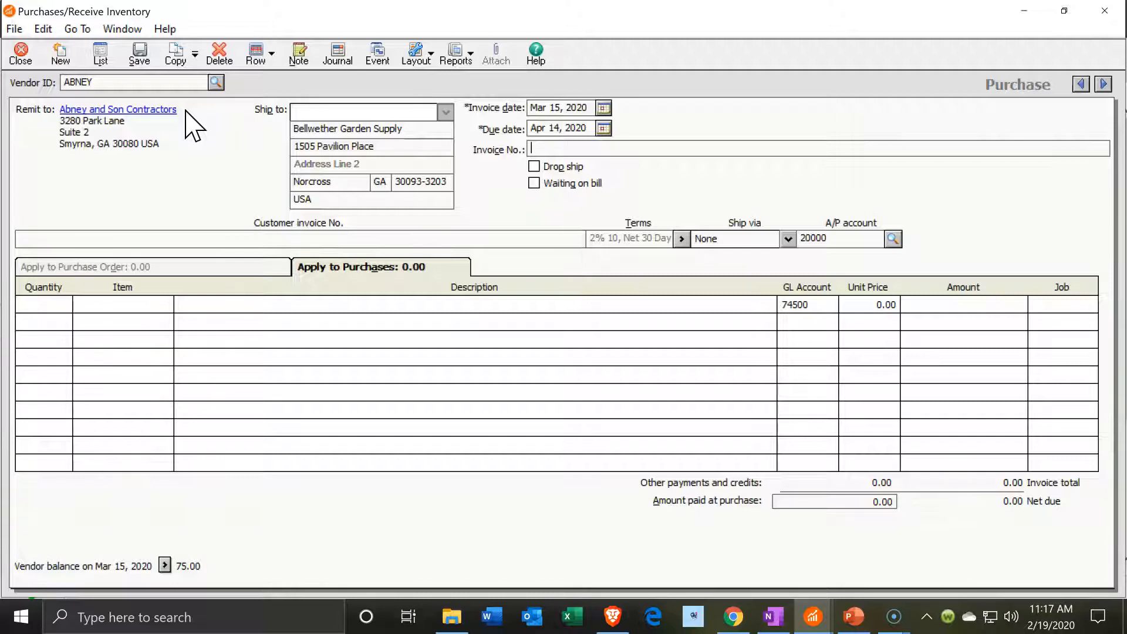
{"action": "left_click", "coordinate": [604, 108]}
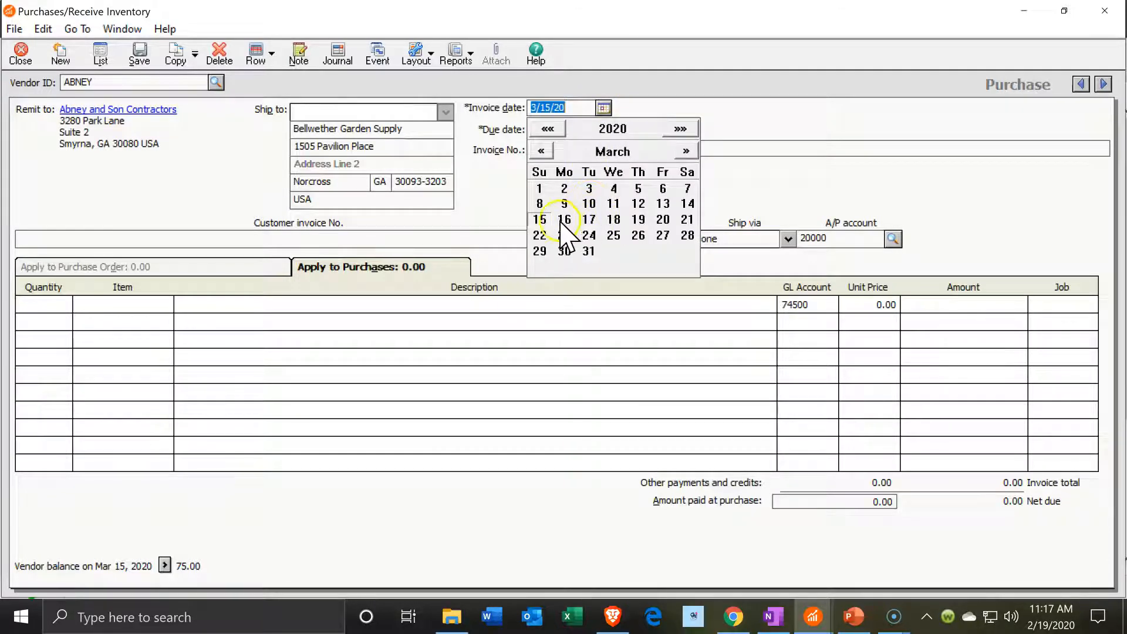
Set the invoice date to March 17, 2020, giving a due date of April 16, 2020
{"action": "left_click", "coordinate": [589, 219]}
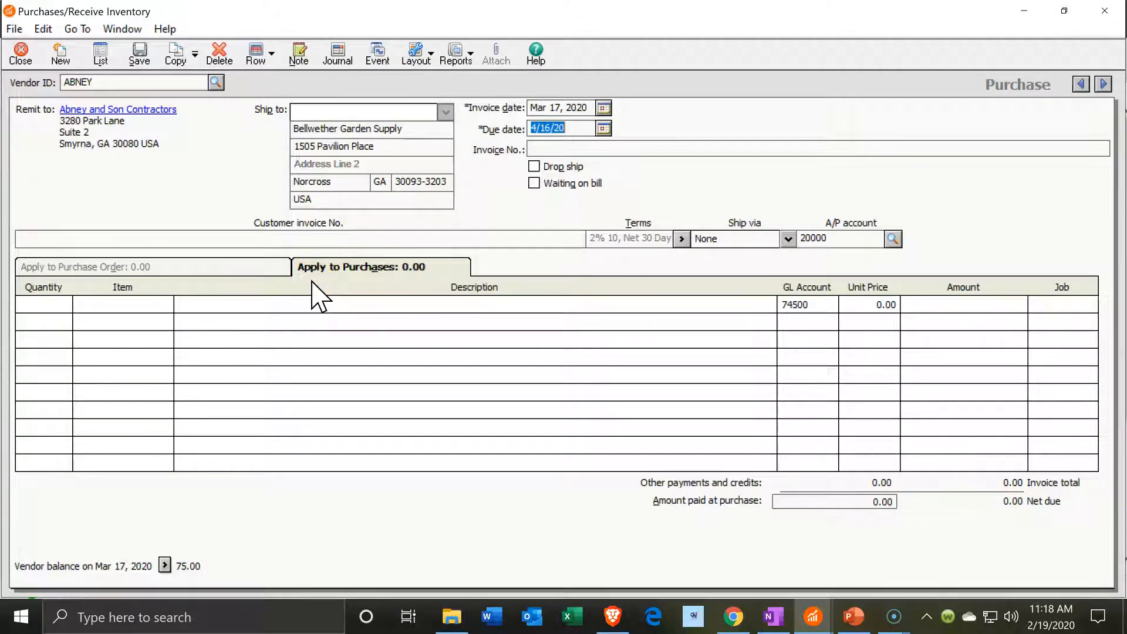
Enter a first line of 5 × AVRY-10100 at 55.90 each, totalling 279.50
{"action": "left_click", "coordinate": [47, 304]}
{"action": "type", "text": "1"}
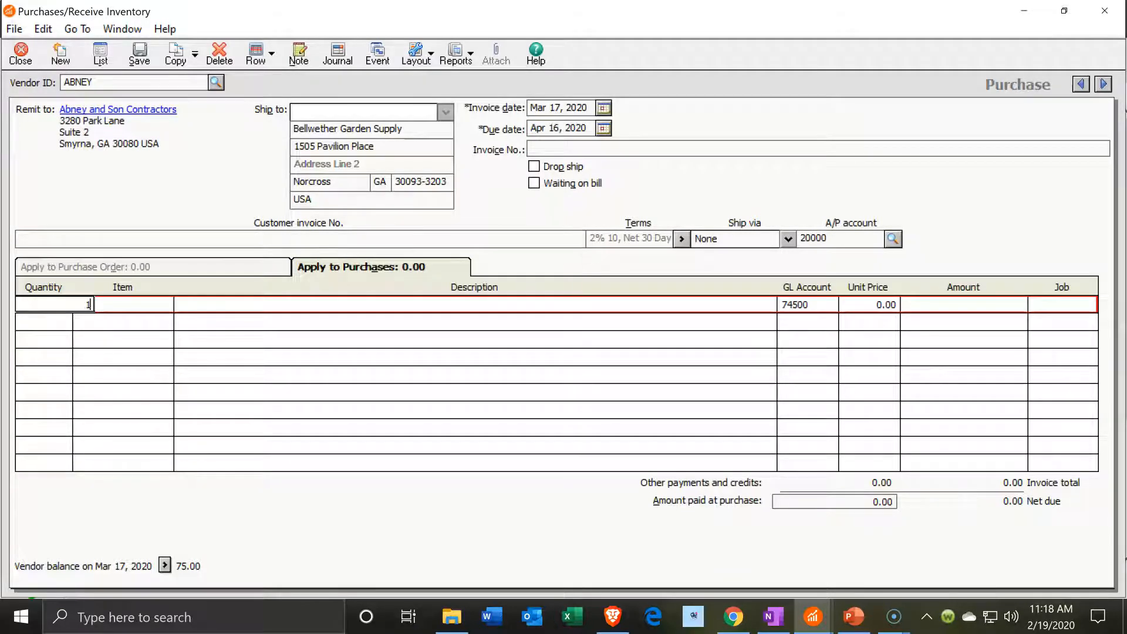
{"action": "type", "text": "5"}
{"action": "key", "text": "Tab"}
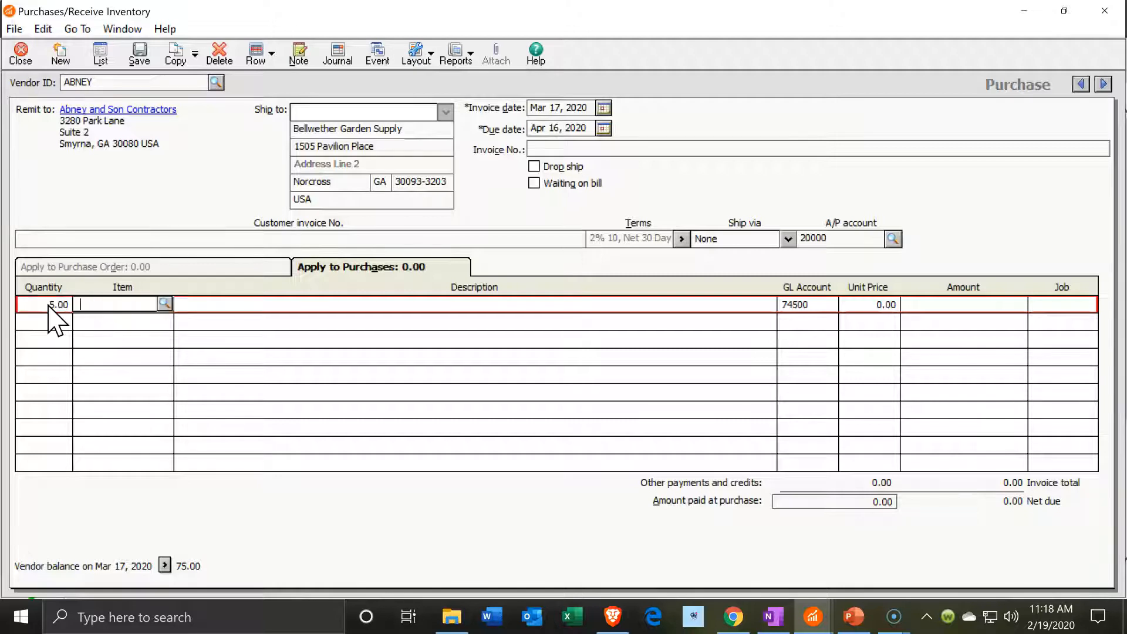
{"action": "left_click", "coordinate": [164, 303]}
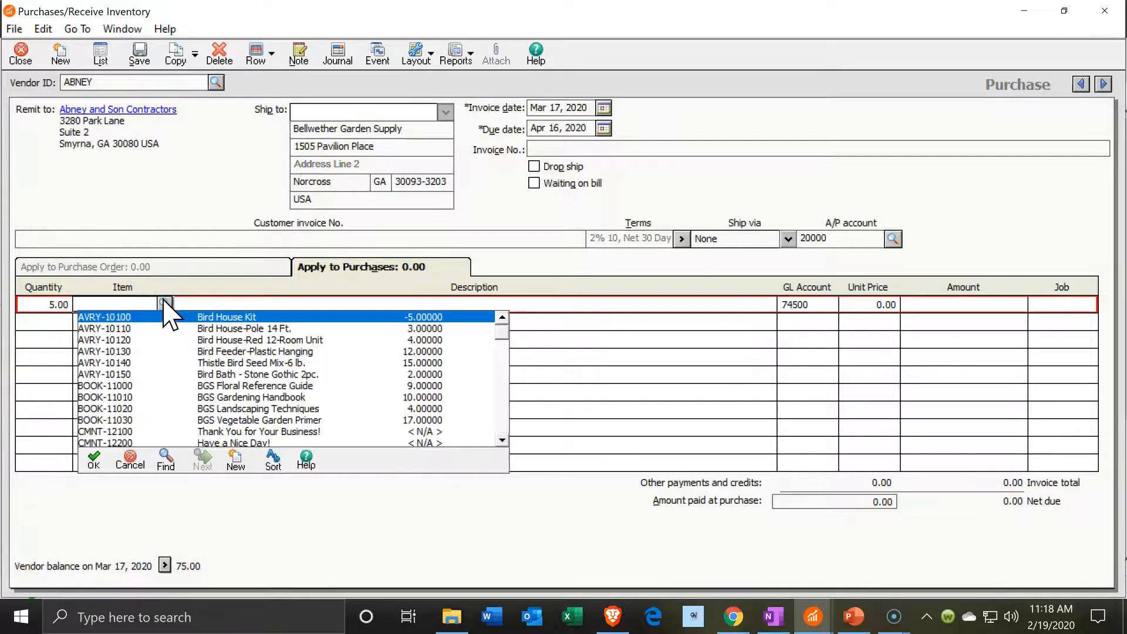
{"action": "left_click", "coordinate": [165, 321]}
{"action": "left_click", "coordinate": [164, 321]}
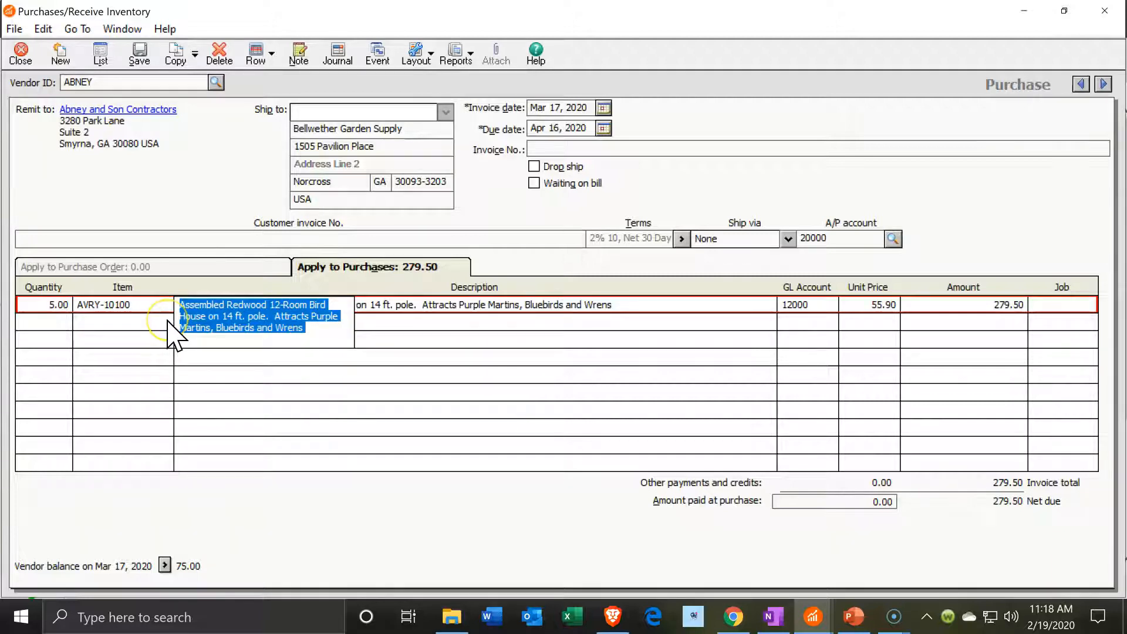
{"action": "key", "text": "Tab"}
{"action": "key", "text": "Tab"}
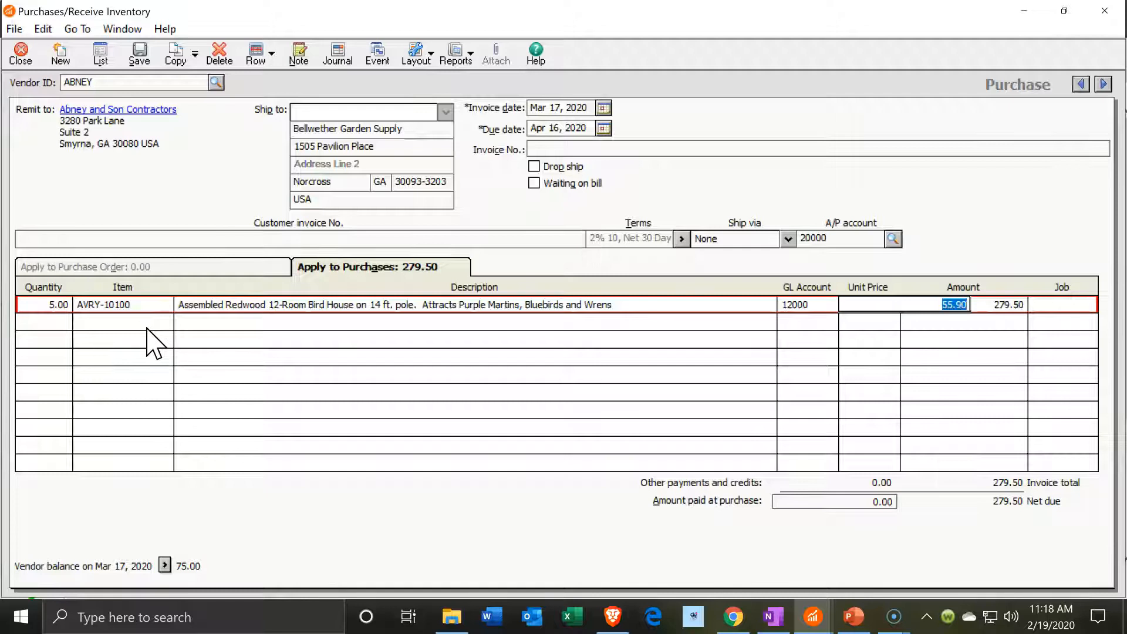
{"action": "key", "text": "Tab"}
{"action": "key", "text": "Tab"}
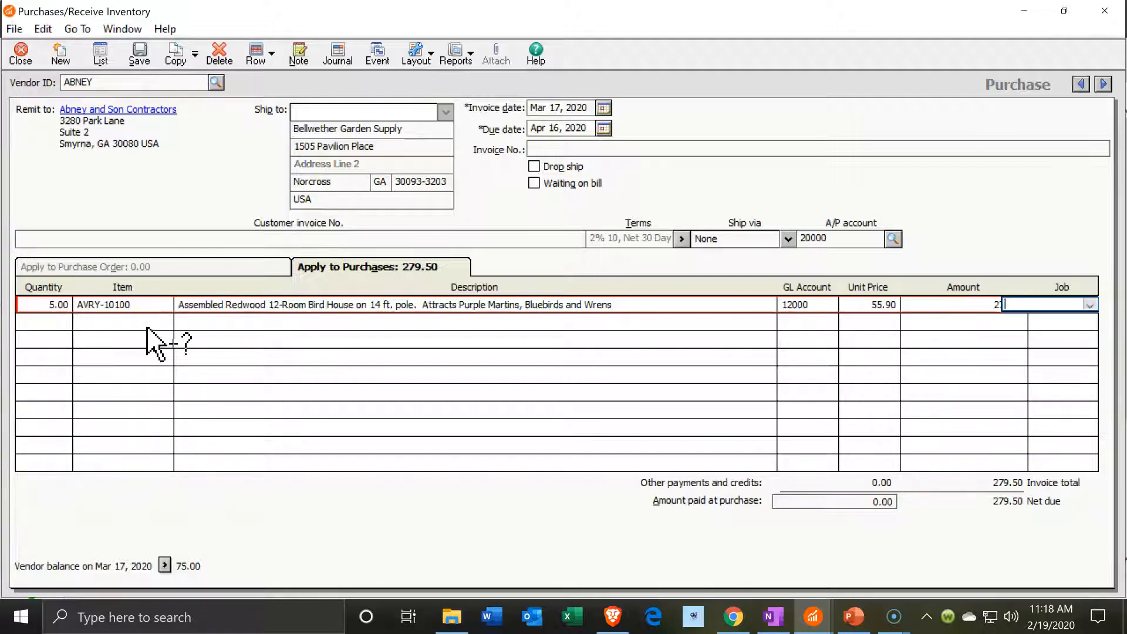
{"action": "key", "text": "Tab"}
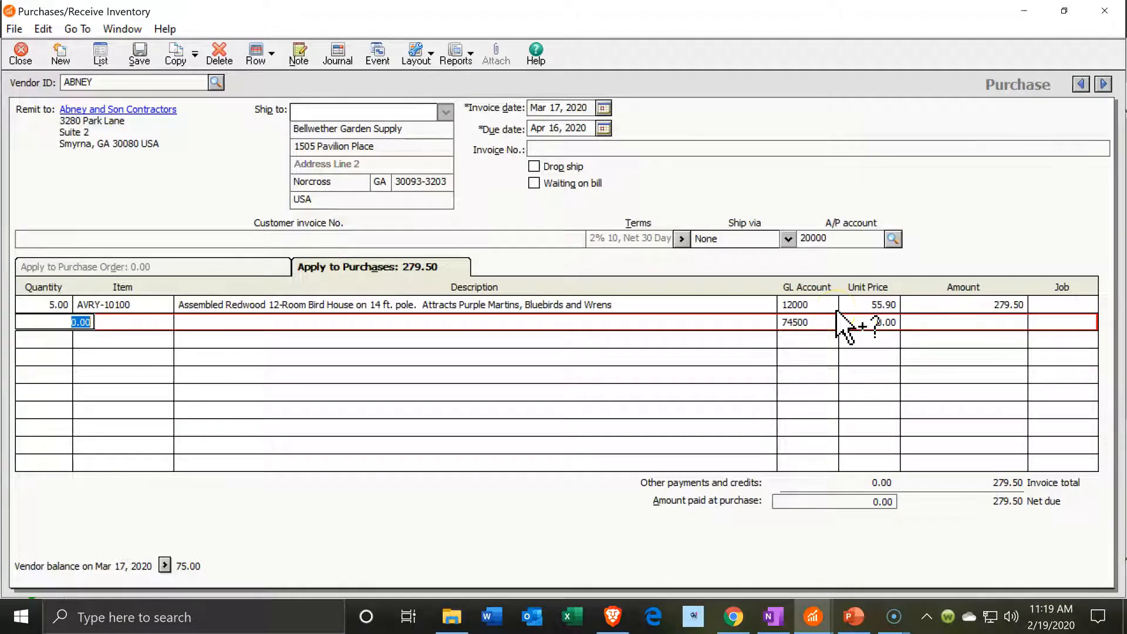
Check the first line's GL account list, leaving the account unchanged
{"action": "left_click", "coordinate": [821, 304]}
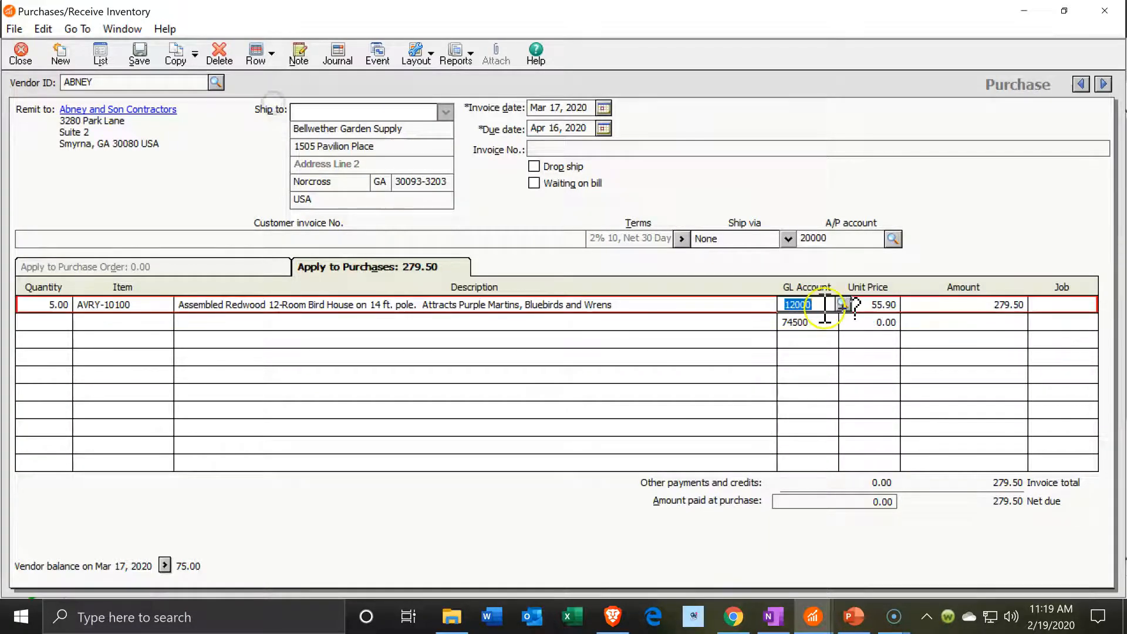
{"action": "left_click", "coordinate": [844, 304]}
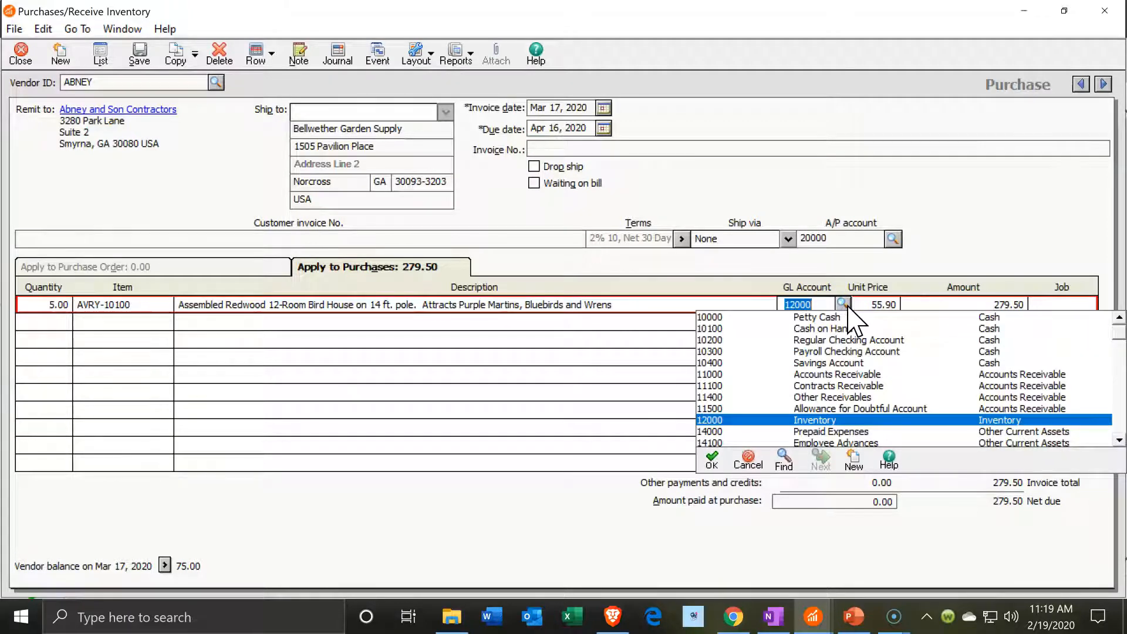
{"action": "left_click", "coordinate": [283, 103]}
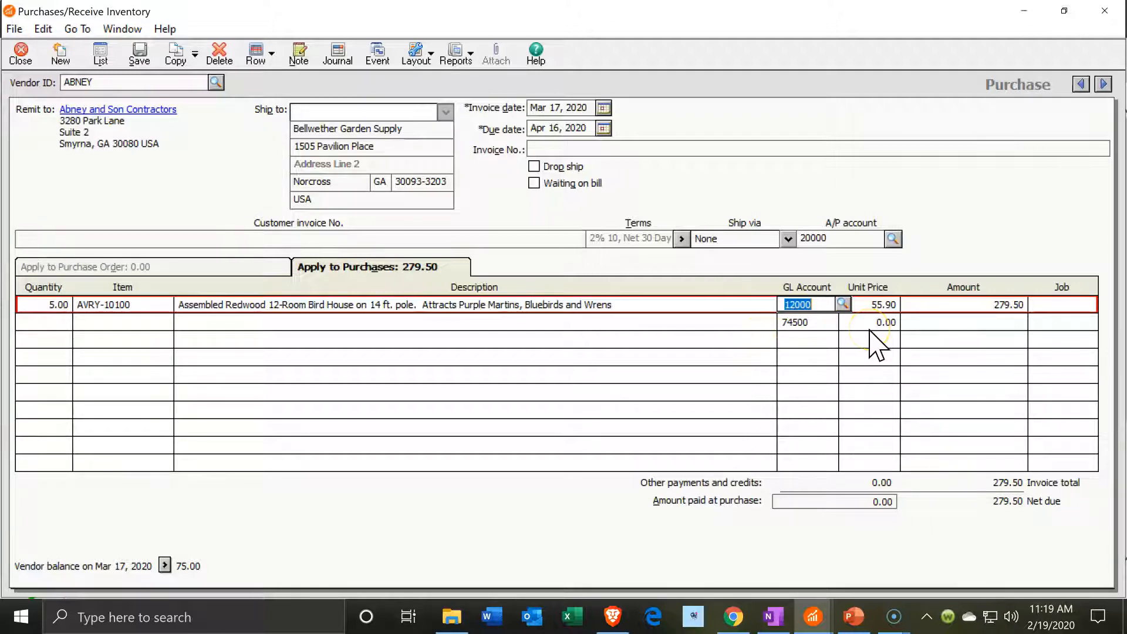
{"action": "left_click", "coordinate": [931, 487]}
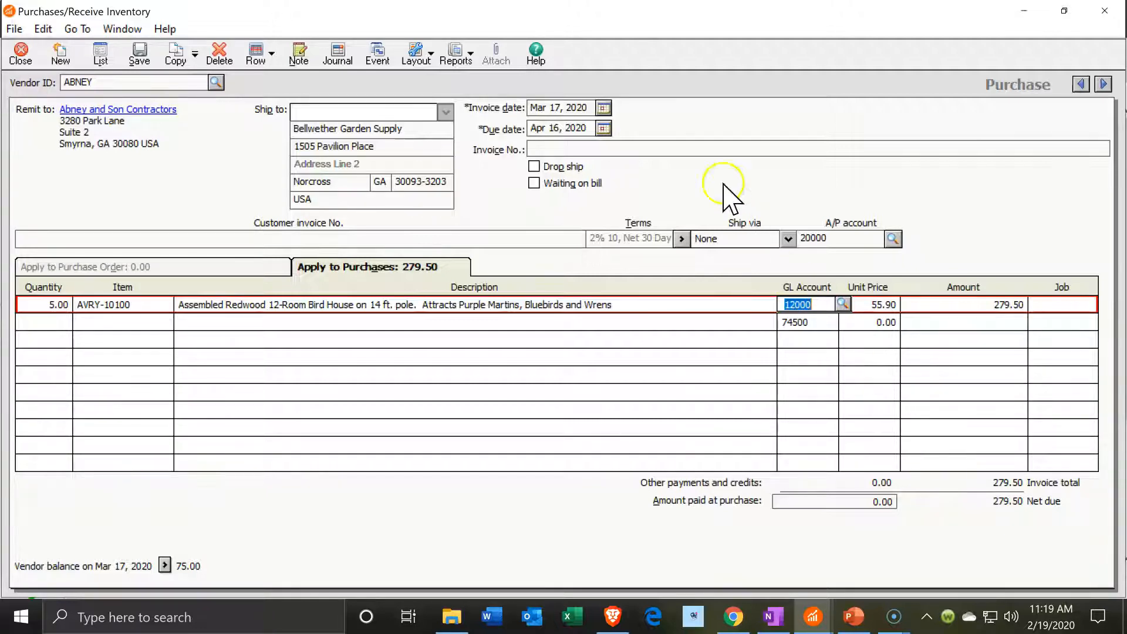
Enter invoice number 2761 and save the Abney bill
{"action": "left_click", "coordinate": [695, 145]}
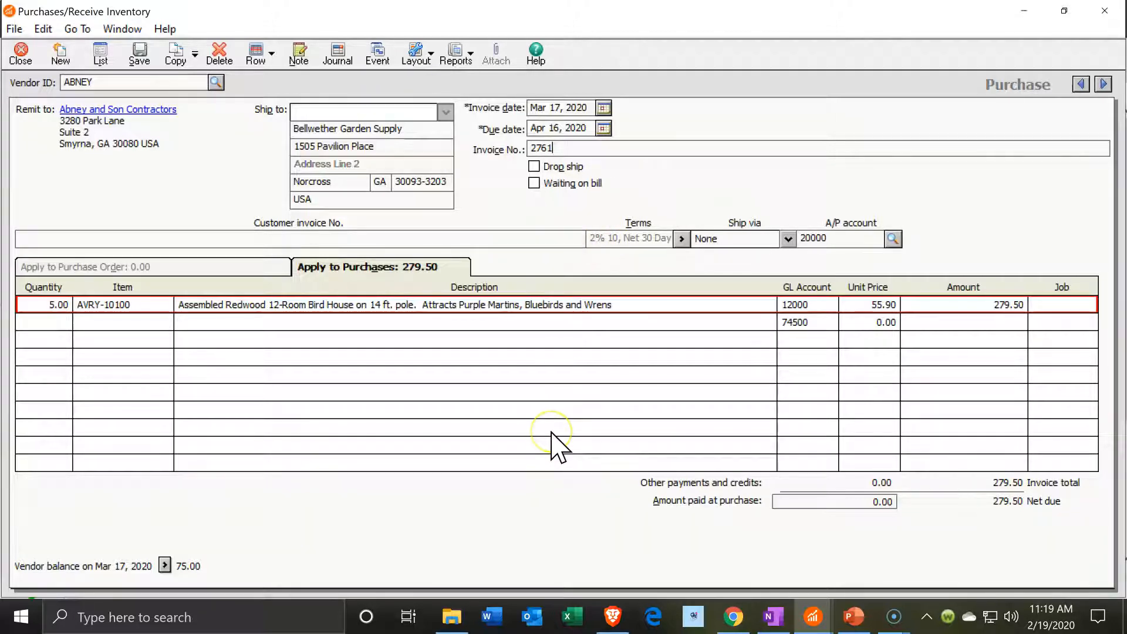
{"action": "left_click", "coordinate": [141, 53]}
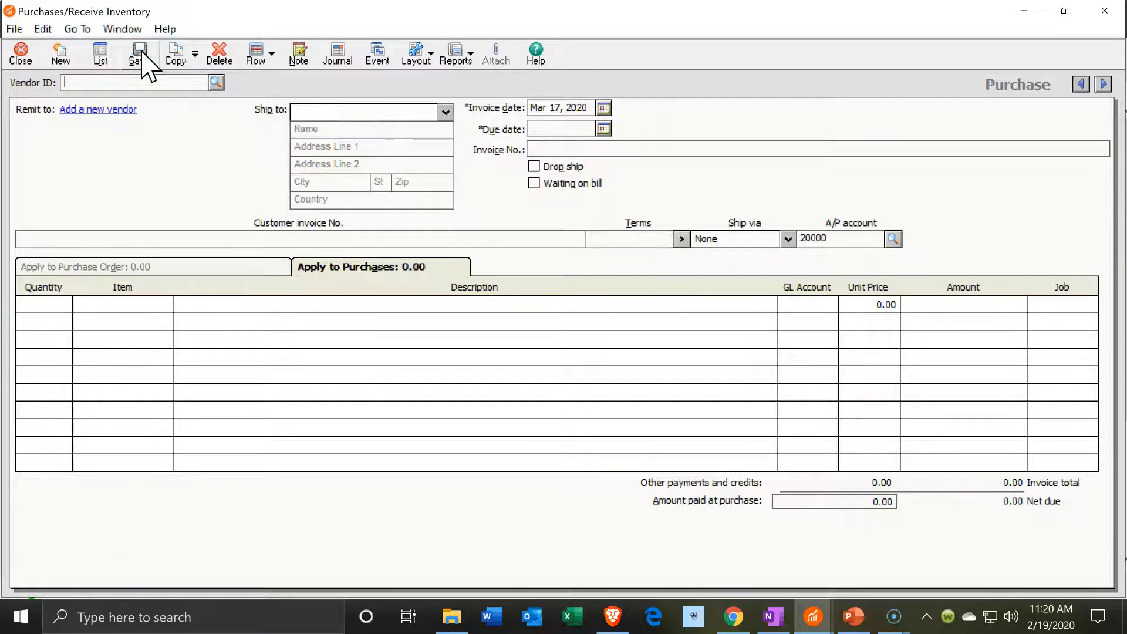
{"action": "left_click", "coordinate": [1104, 17]}
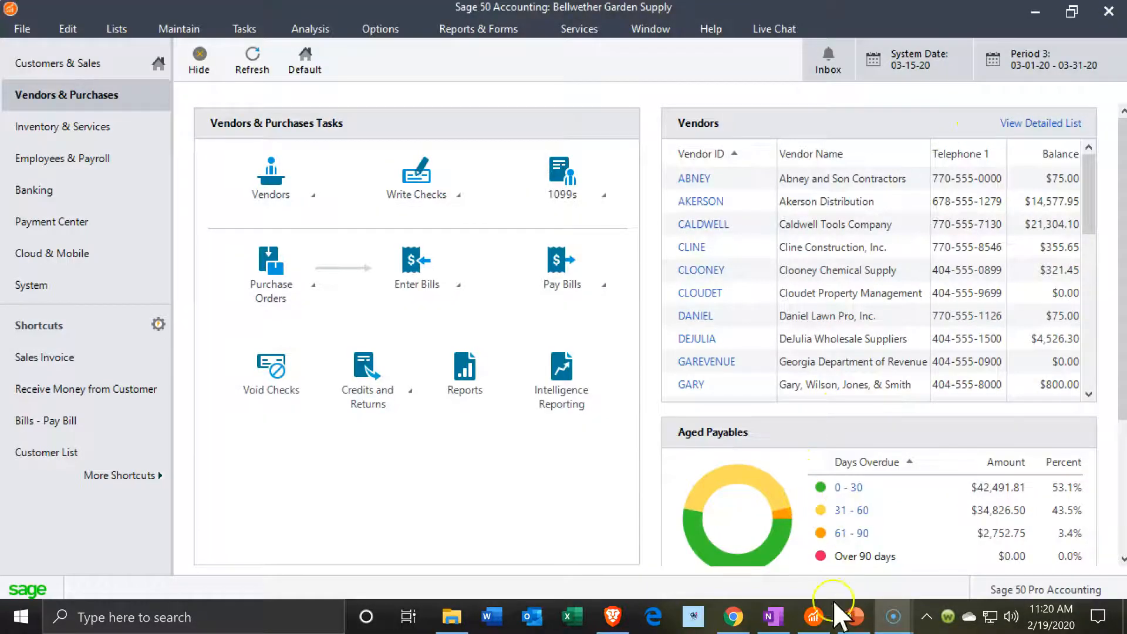
Run the <Standard> Balance Sheet from Financial Statements for the current period
{"action": "mouse_move", "coordinate": [812, 629]}
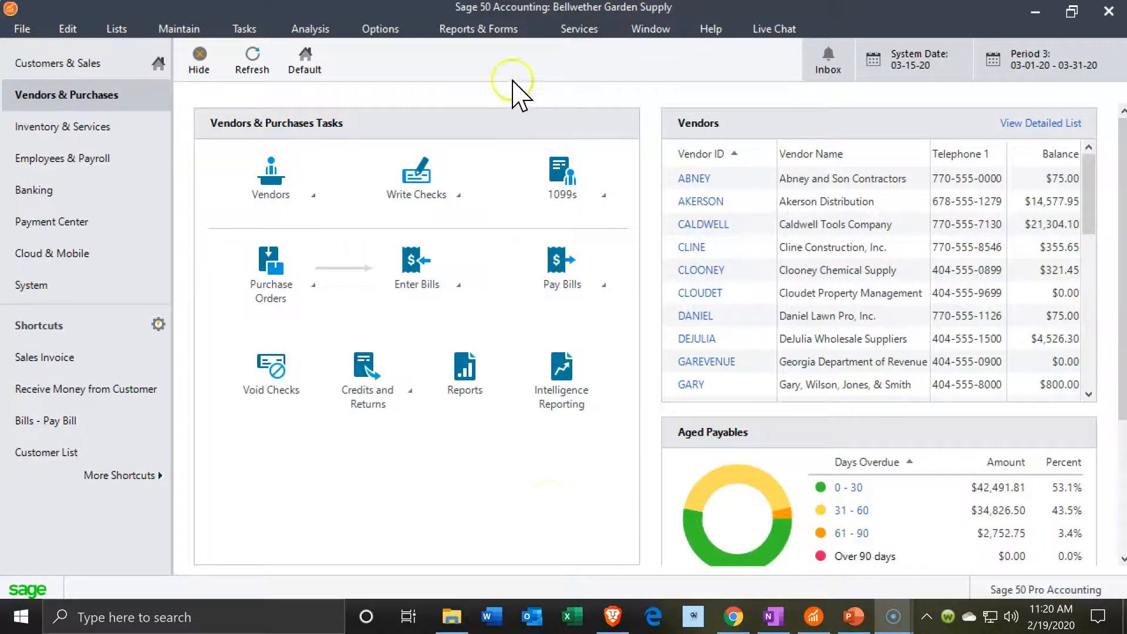
{"action": "left_click", "coordinate": [479, 33]}
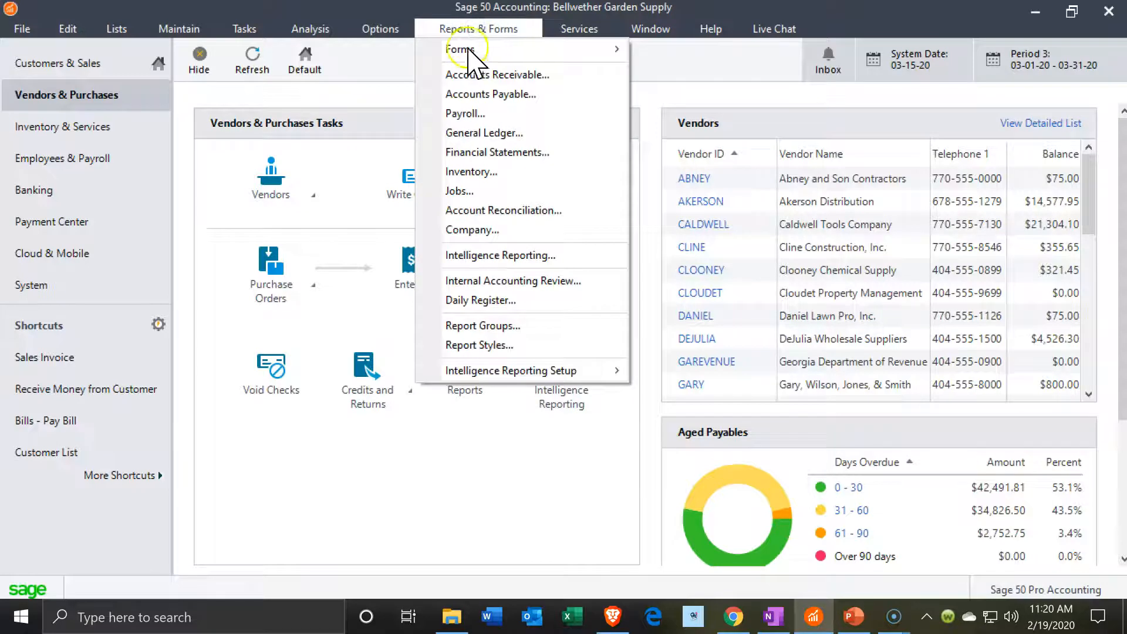
{"action": "left_click", "coordinate": [488, 152]}
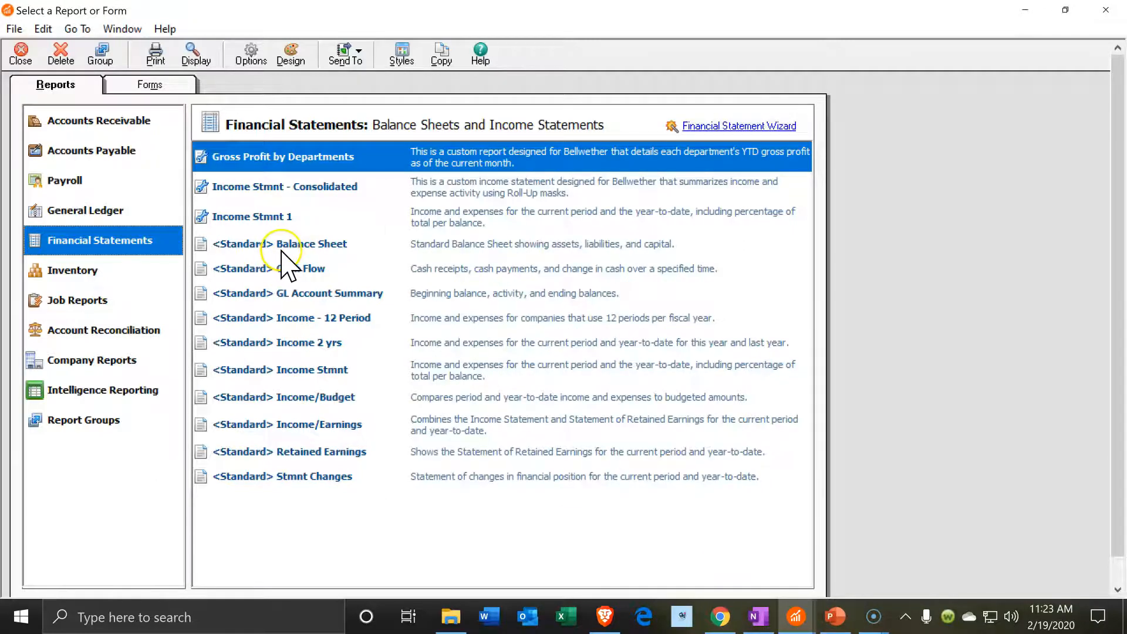
{"action": "left_click", "coordinate": [96, 85]}
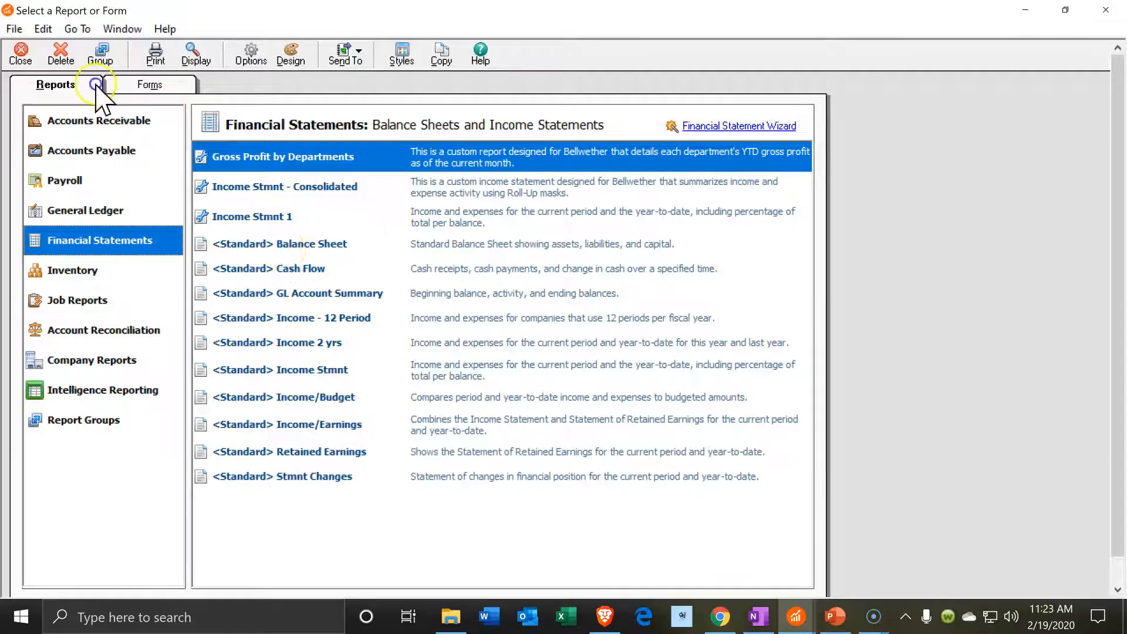
{"action": "double_click", "coordinate": [302, 245]}
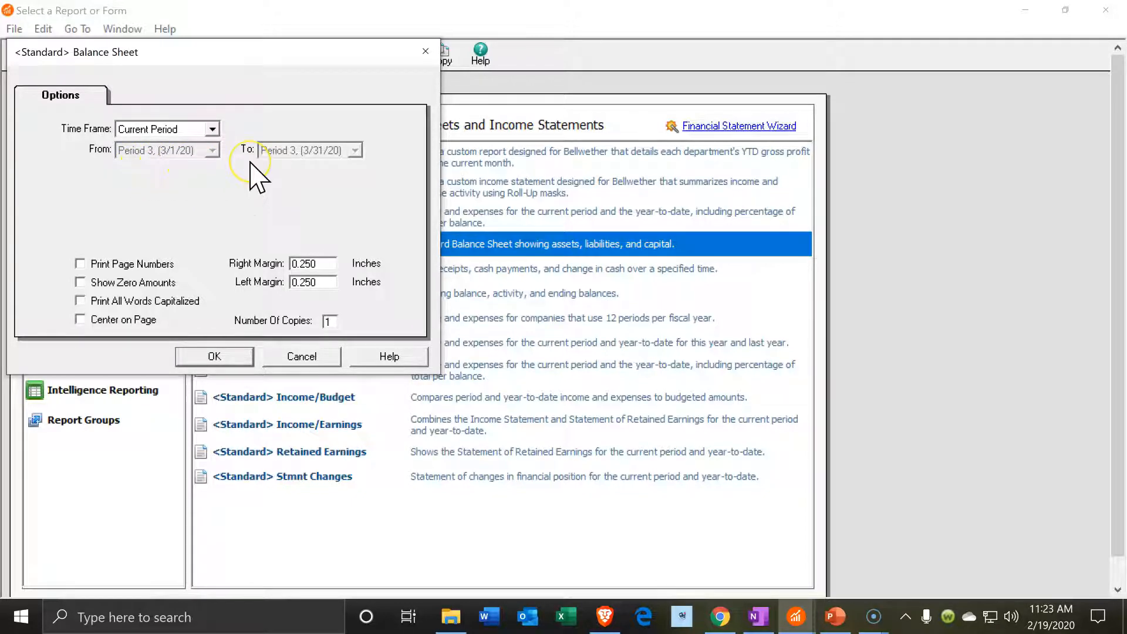
{"action": "left_click", "coordinate": [240, 363]}
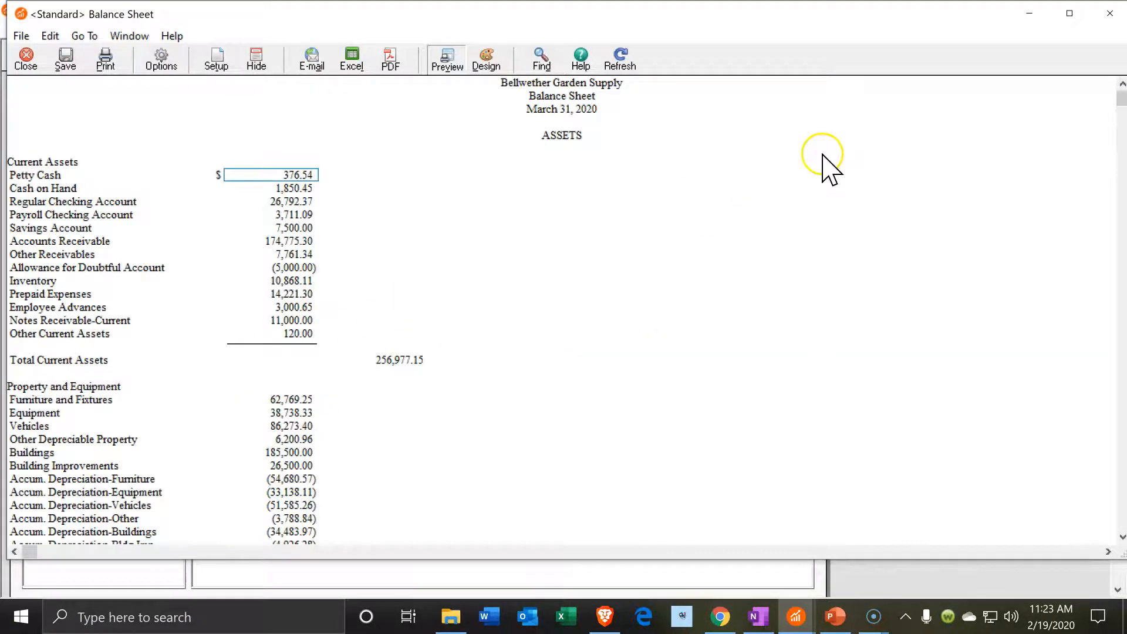
Maximize the Balance Sheet and review Total Assets 506,689.06 down to Current Liabilities 175,031.36
{"action": "left_click", "coordinate": [1070, 13]}
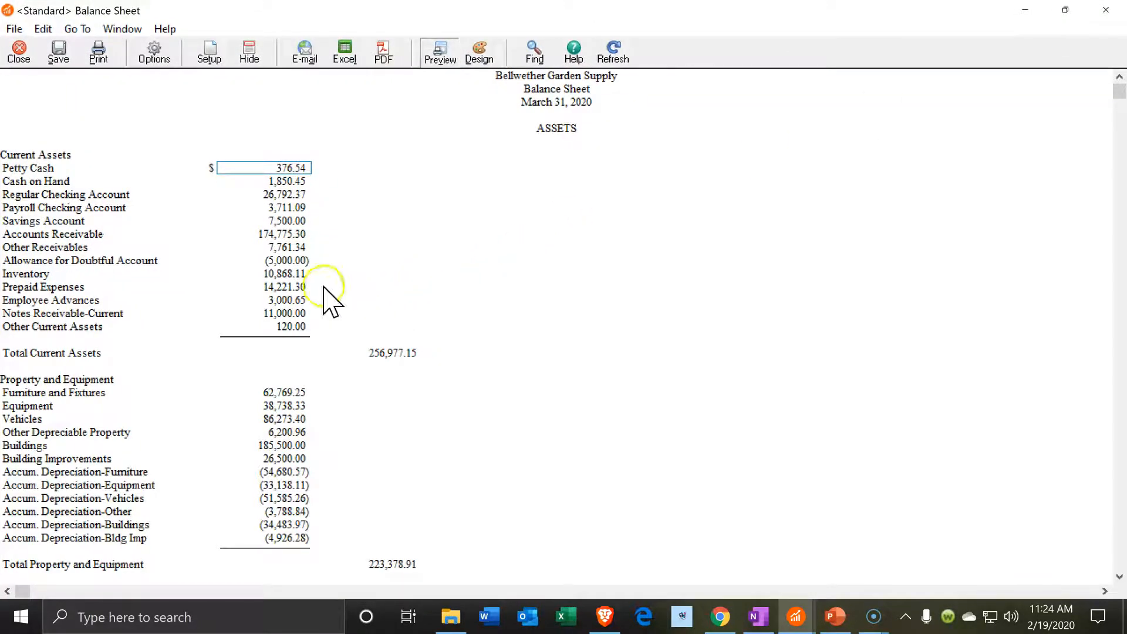
{"action": "scroll", "coordinate": [326, 297], "scroll_direction": "down", "scroll_amount": 9}
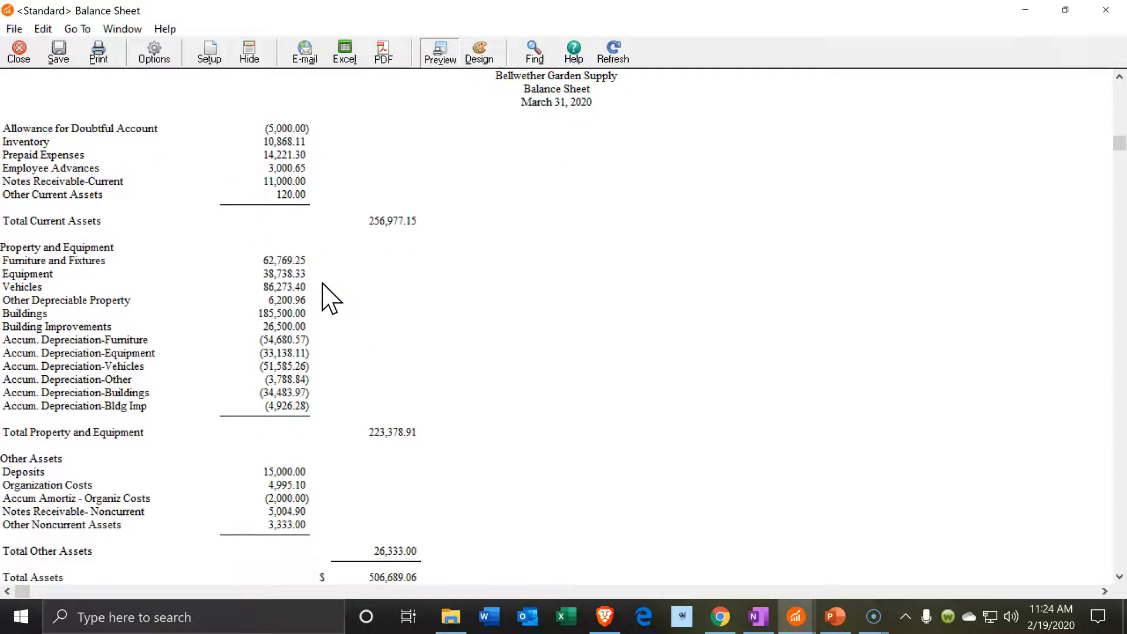
{"action": "scroll", "coordinate": [329, 297], "scroll_direction": "down", "scroll_amount": 6}
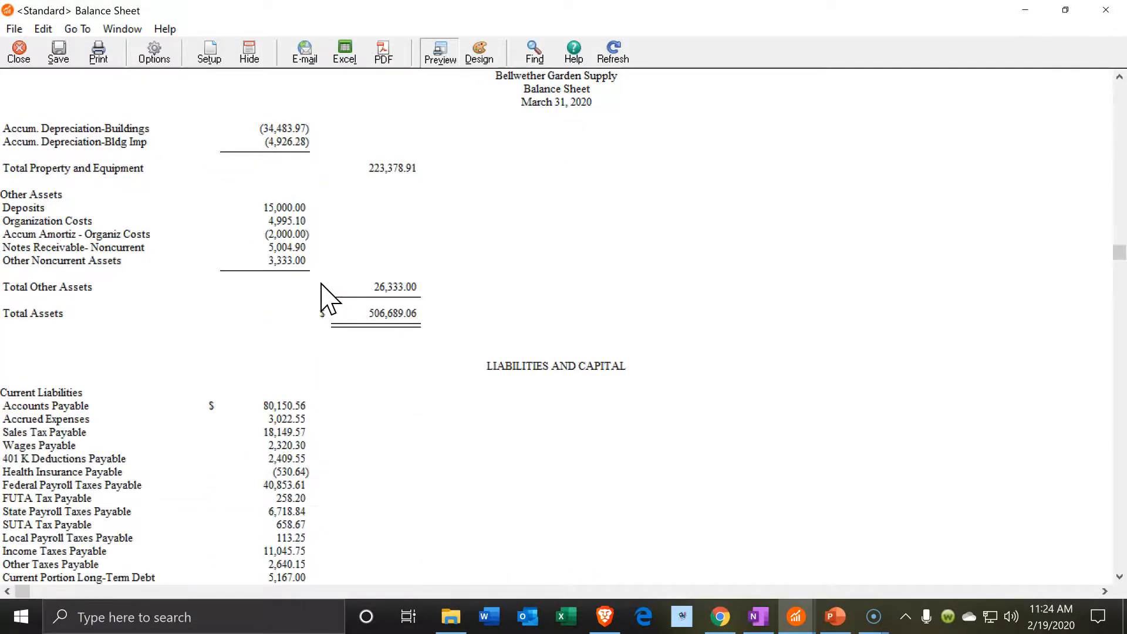
{"action": "scroll", "coordinate": [322, 287], "scroll_direction": "down", "scroll_amount": 3}
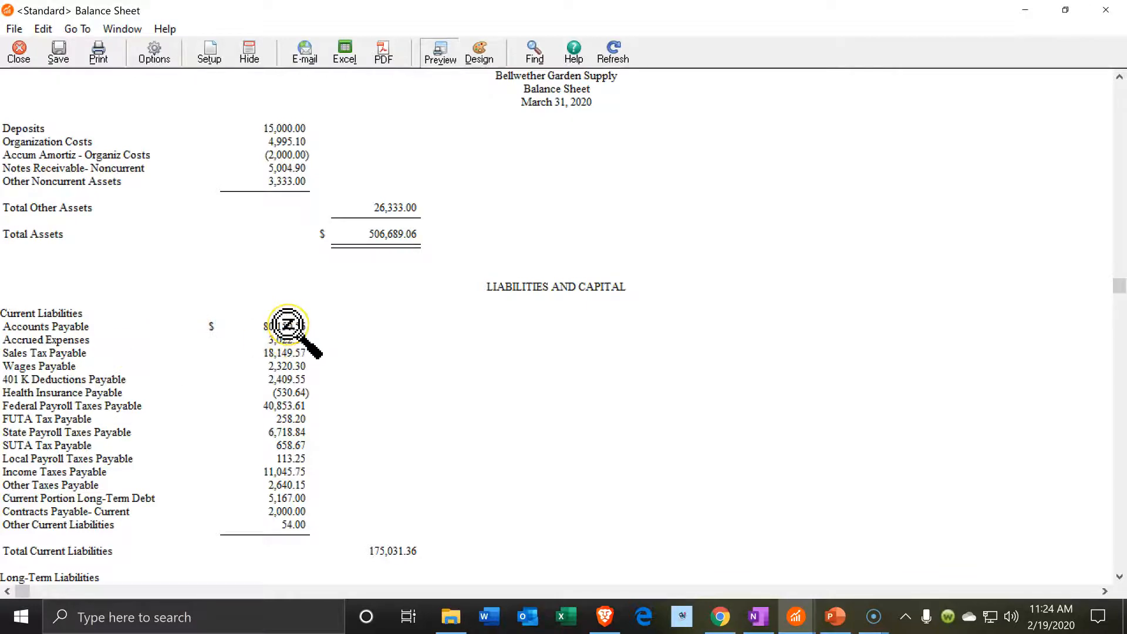
Drill into the Accounts Payable ledger detail, ending March at -80,150.56
{"action": "double_click", "coordinate": [288, 324]}
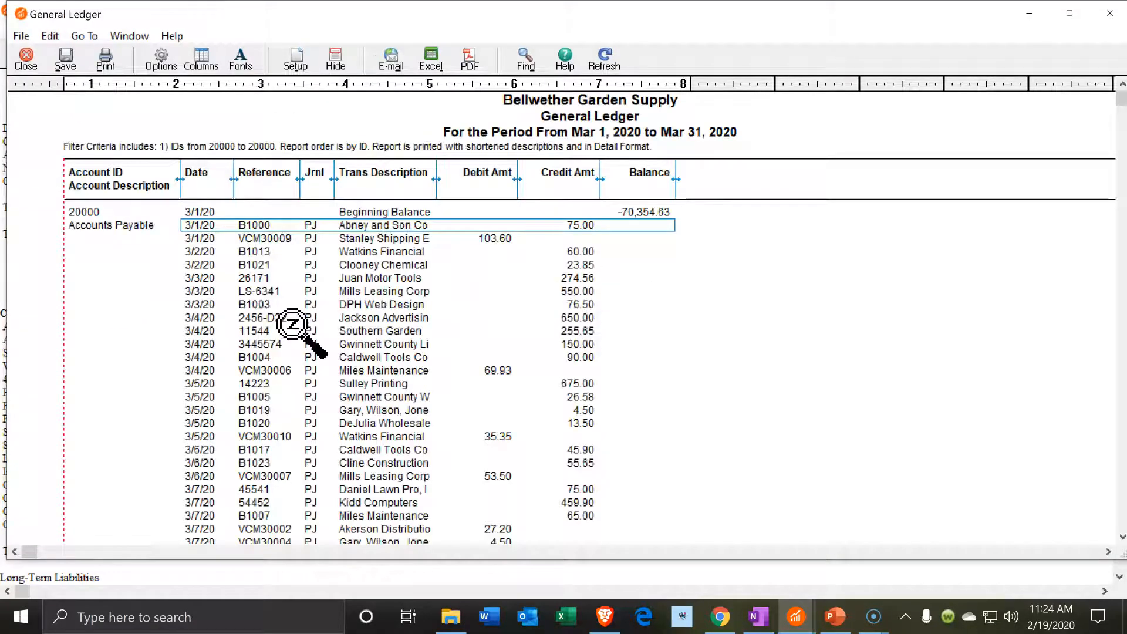
{"action": "scroll", "coordinate": [293, 325], "scroll_direction": "down", "scroll_amount": 8}
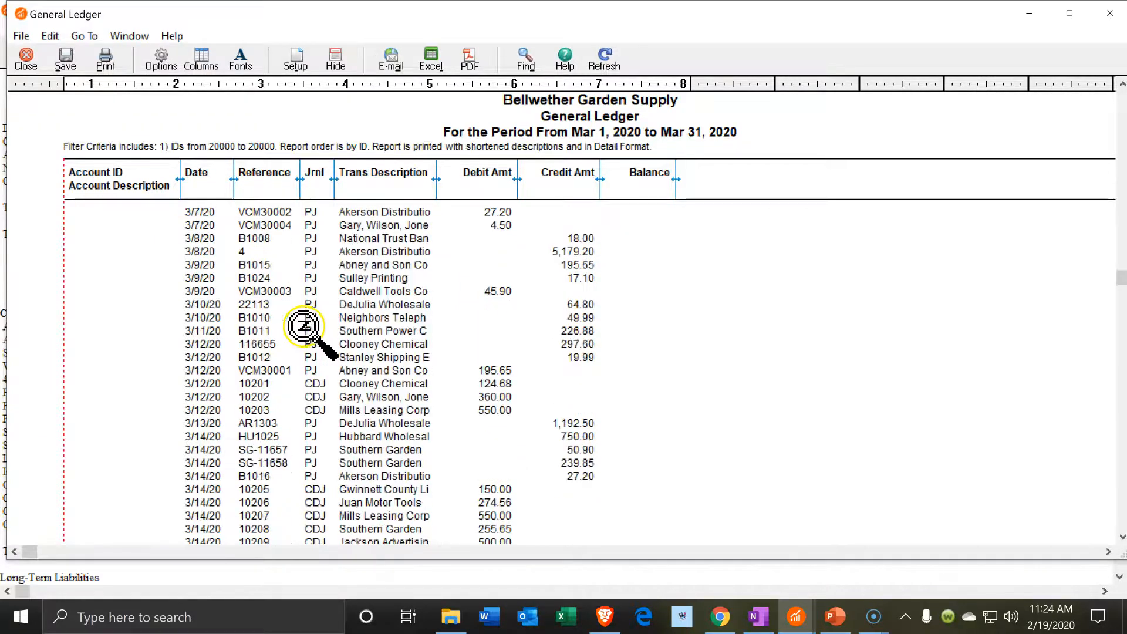
{"action": "scroll", "coordinate": [519, 403], "scroll_direction": "down", "scroll_amount": 7}
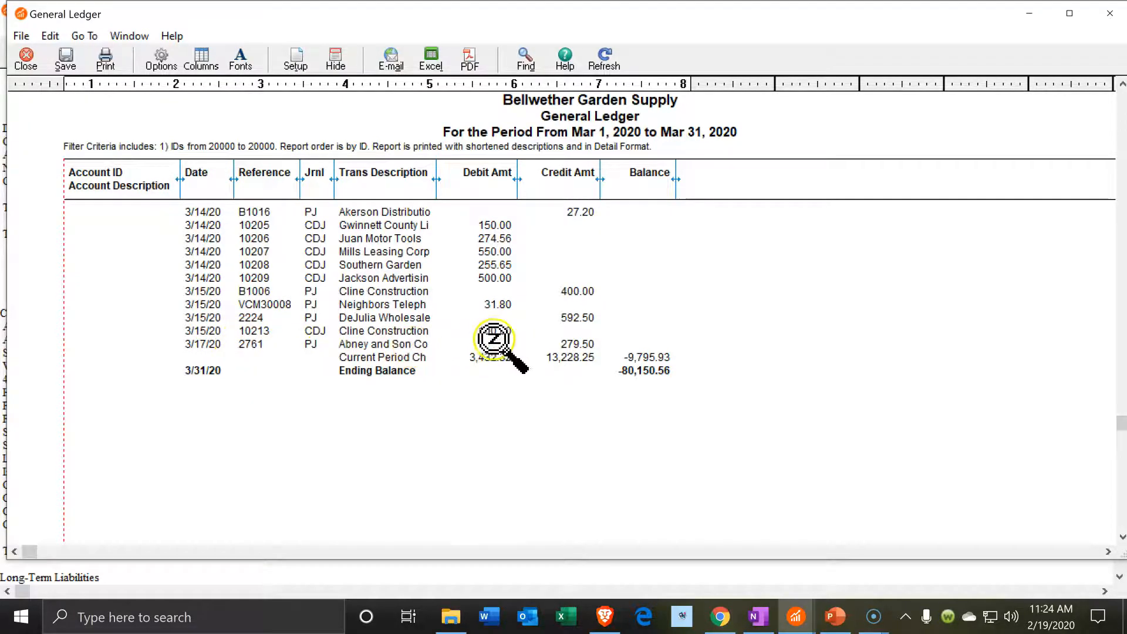
Open the 3/17/20 Abney invoice 2761 purchase, then close it and the ledger
{"action": "left_click", "coordinate": [573, 340]}
{"action": "double_click", "coordinate": [572, 340]}
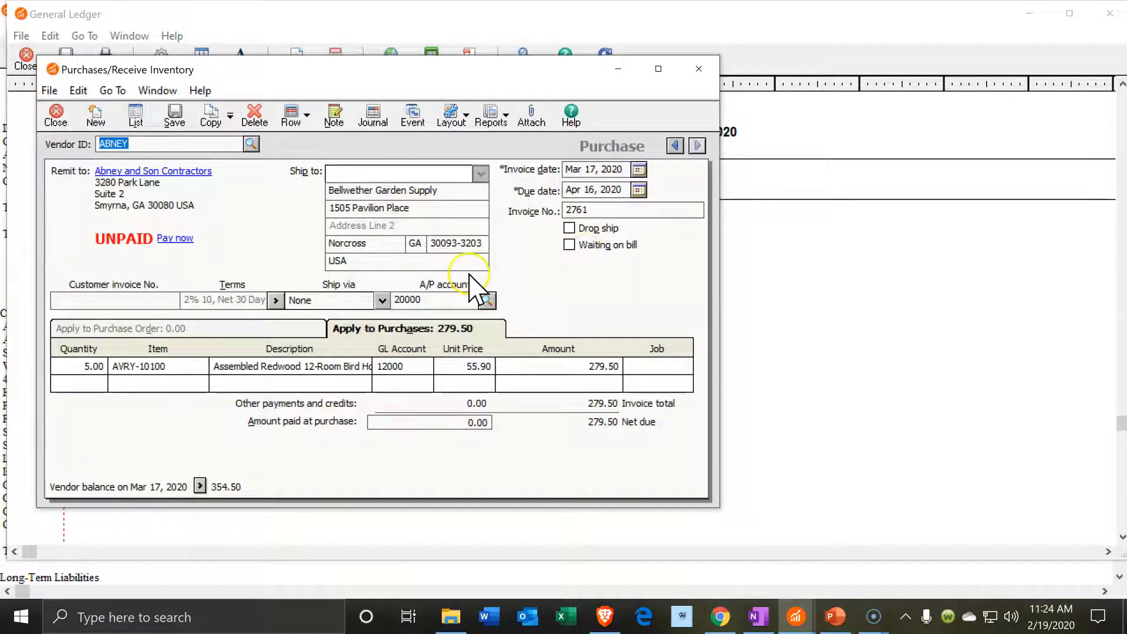
{"action": "left_click", "coordinate": [708, 68]}
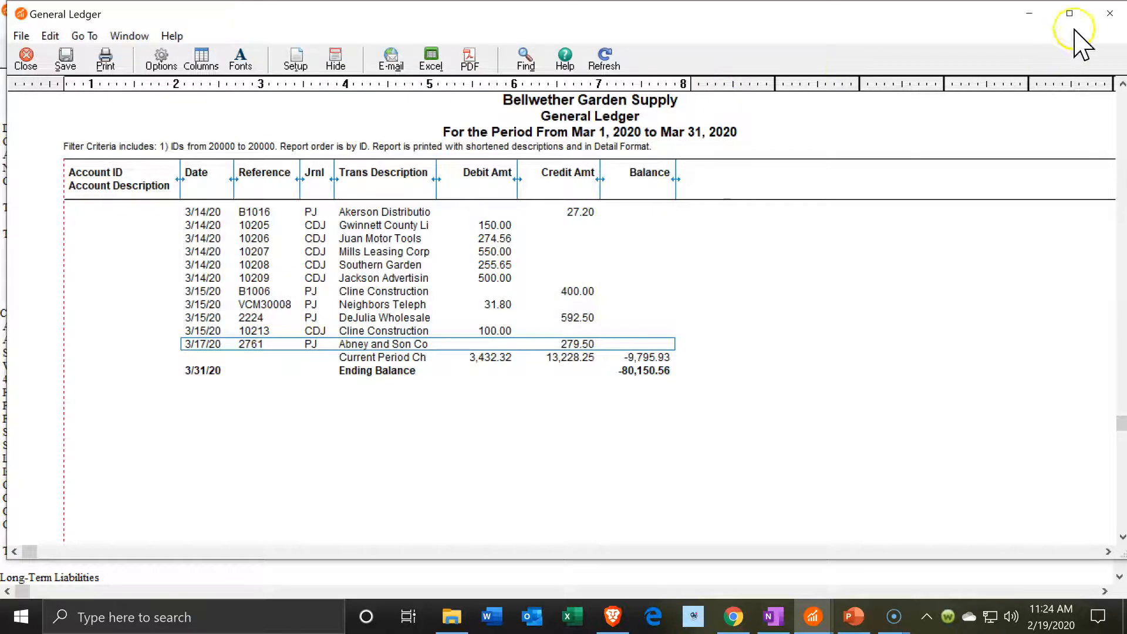
{"action": "left_click", "coordinate": [1109, 13]}
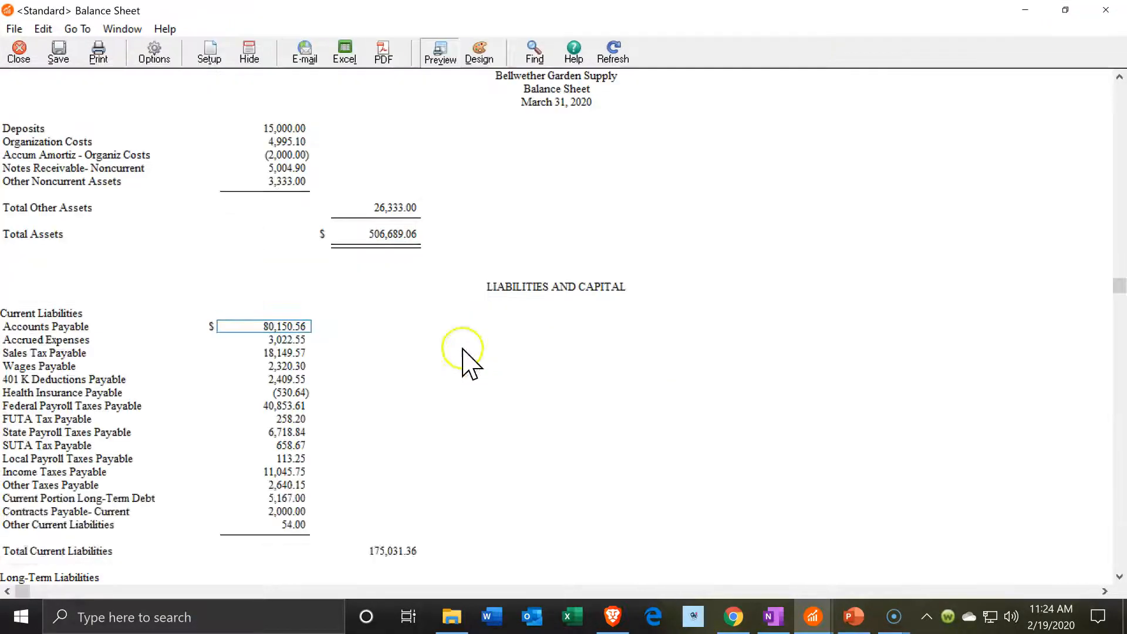
Scroll back to Current Assets and drill into the Inventory balance of 10,868.11
{"action": "scroll", "coordinate": [395, 390], "scroll_direction": "up", "scroll_amount": 8}
{"action": "scroll", "coordinate": [232, 400], "scroll_direction": "up", "scroll_amount": 4}
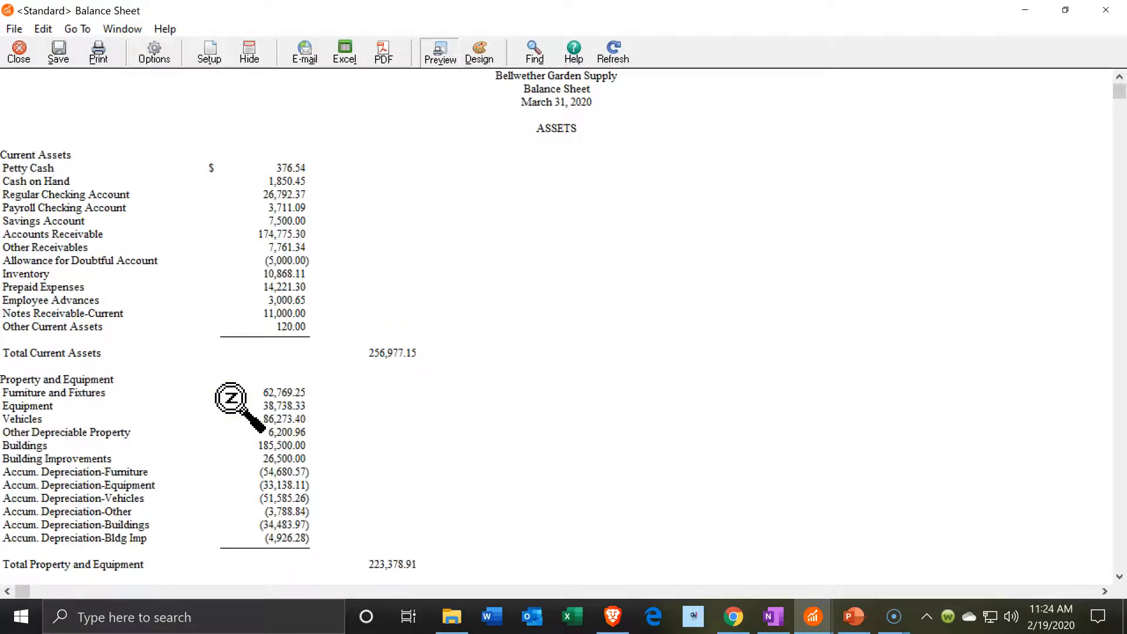
{"action": "left_click", "coordinate": [240, 256]}
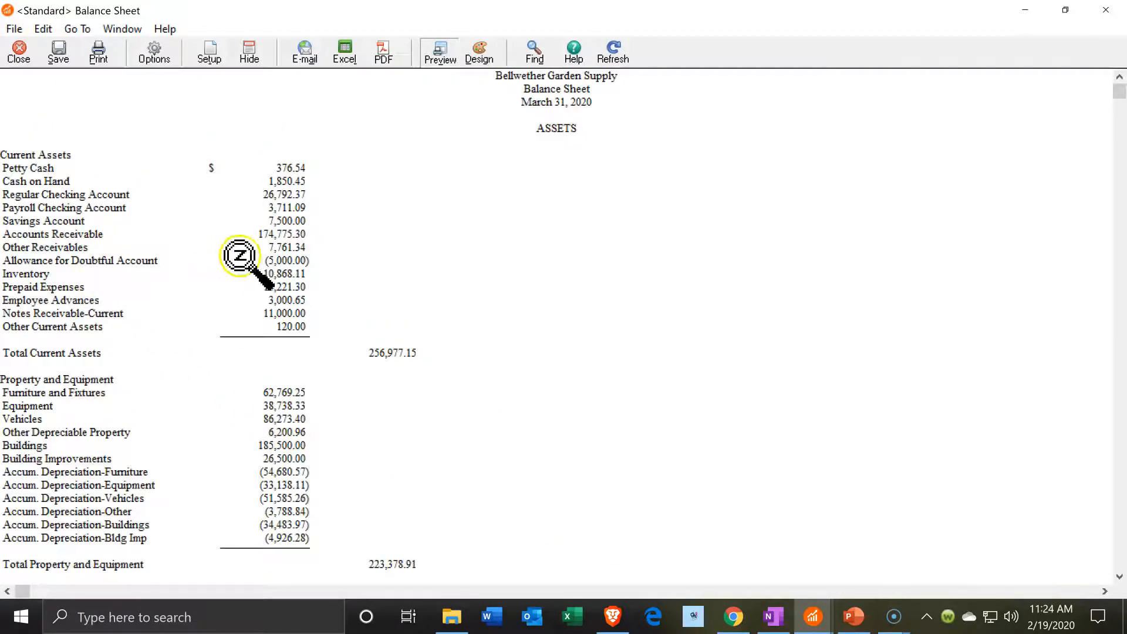
{"action": "double_click", "coordinate": [274, 274]}
Review the Inventory account 12000 ledger to its 10,868.11 ending balance, then close it
{"action": "scroll", "coordinate": [361, 309], "scroll_direction": "down", "scroll_amount": 10}
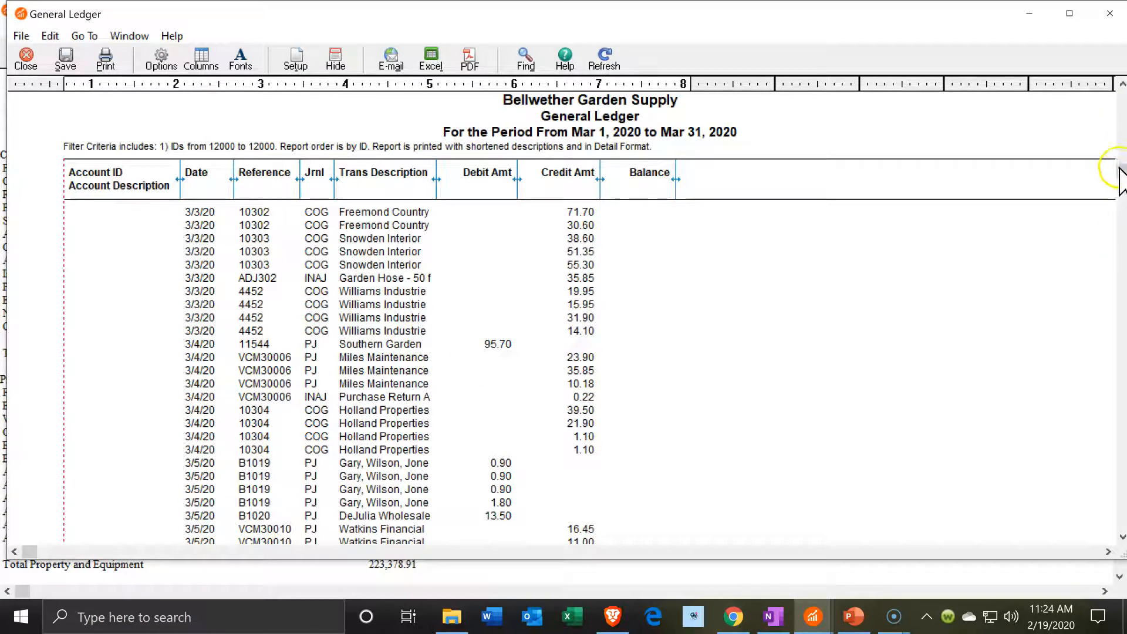
{"action": "scroll", "coordinate": [625, 458], "scroll_direction": "up", "scroll_amount": 1}
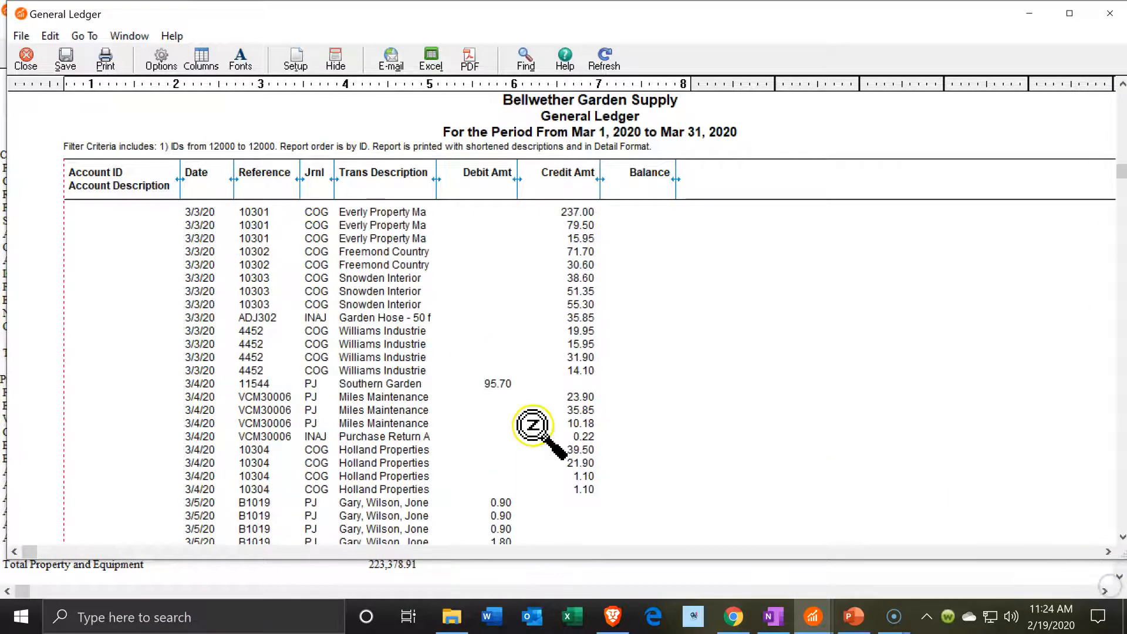
{"action": "scroll", "coordinate": [533, 426], "scroll_direction": "down", "scroll_amount": 8}
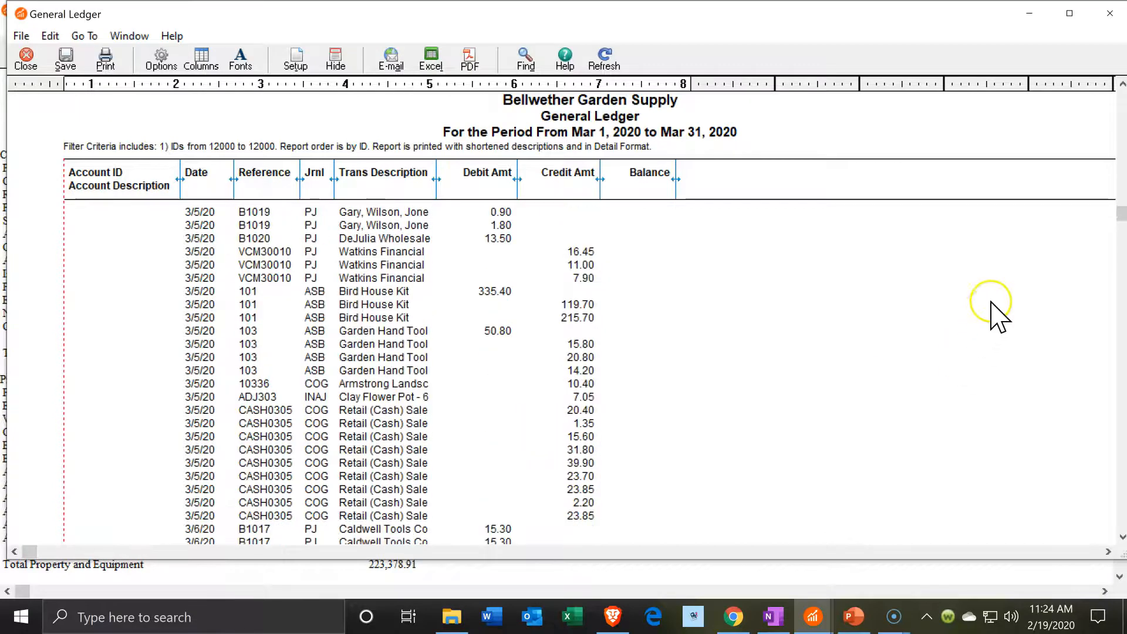
{"action": "left_click_drag", "start_coordinate": [1123, 228], "coordinate": [1123, 523]}
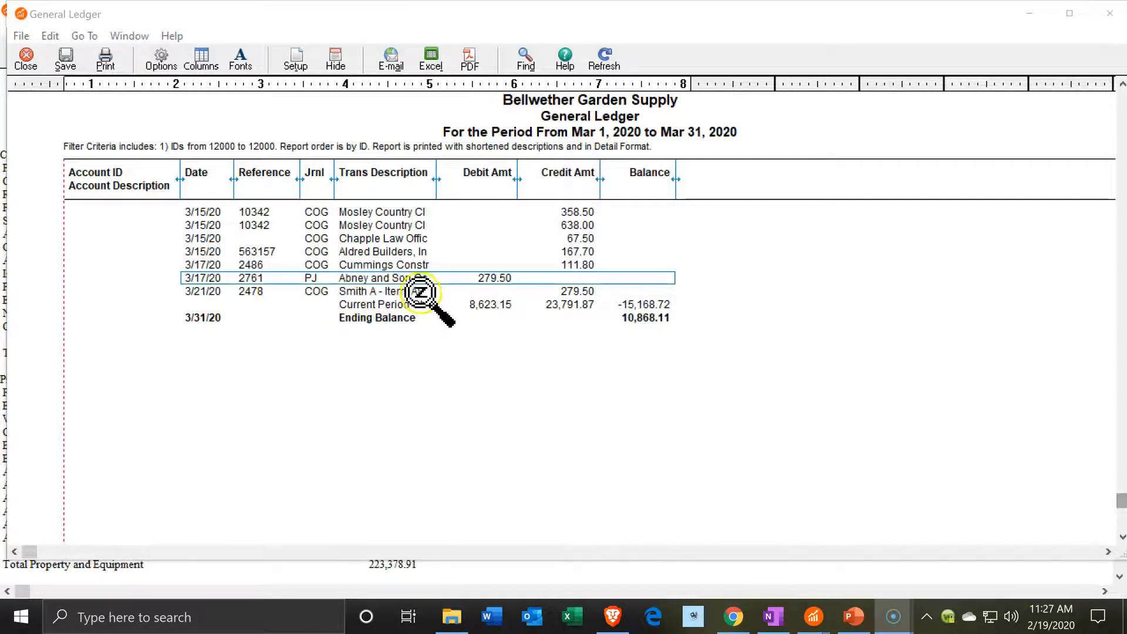
{"action": "left_click", "coordinate": [1113, 25]}
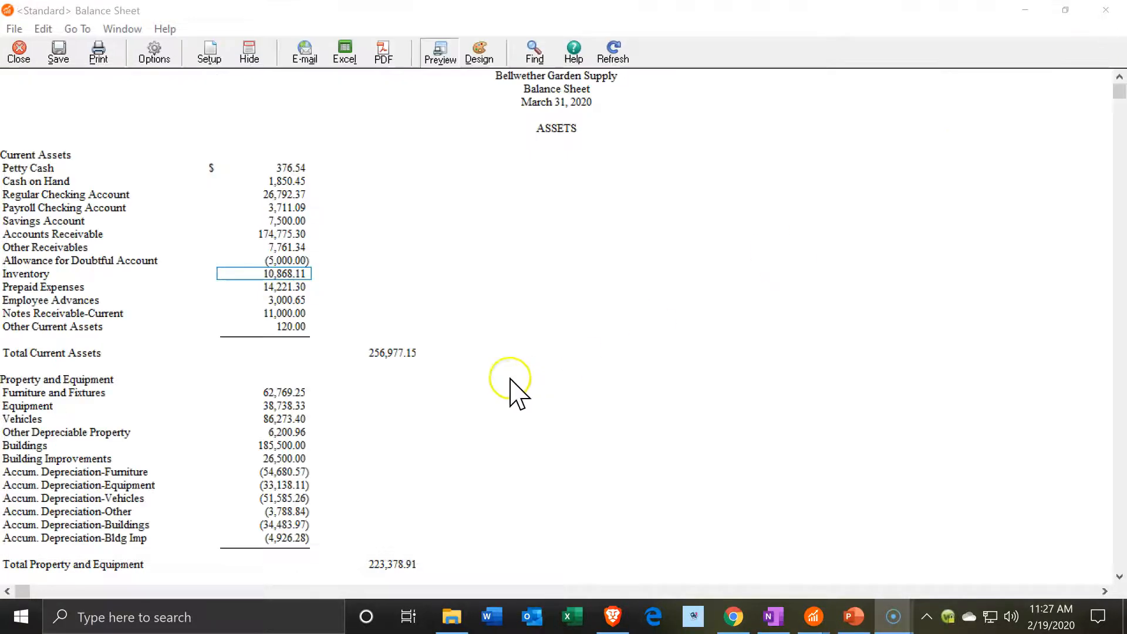
{"action": "scroll", "coordinate": [491, 418], "scroll_direction": "down", "scroll_amount": 10}
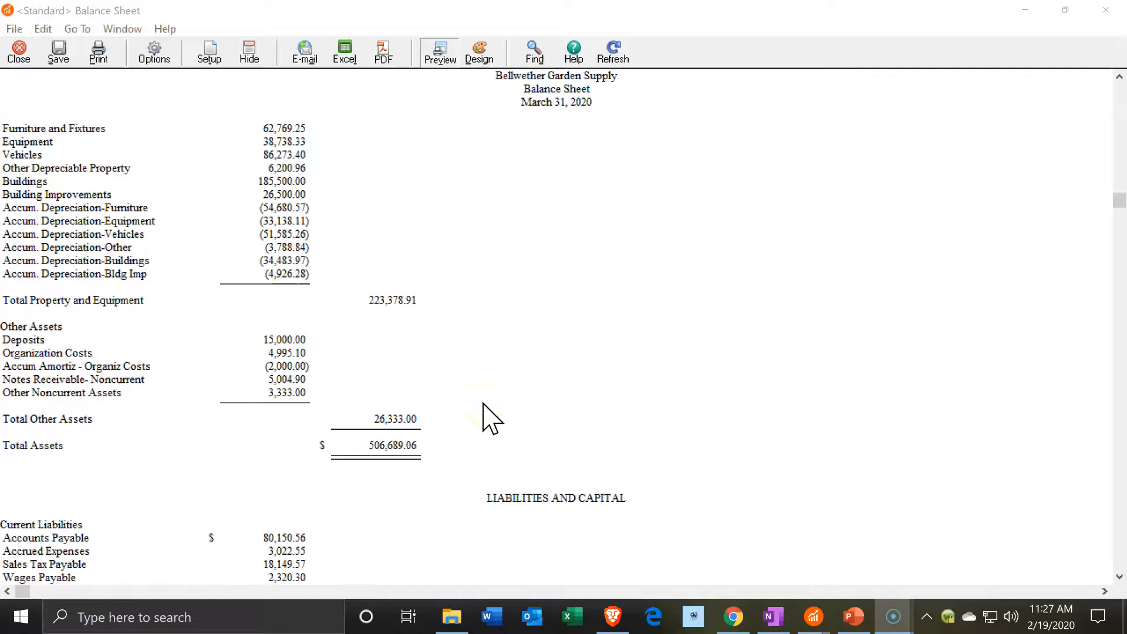
{"action": "scroll", "coordinate": [491, 418], "scroll_direction": "down", "scroll_amount": 1}
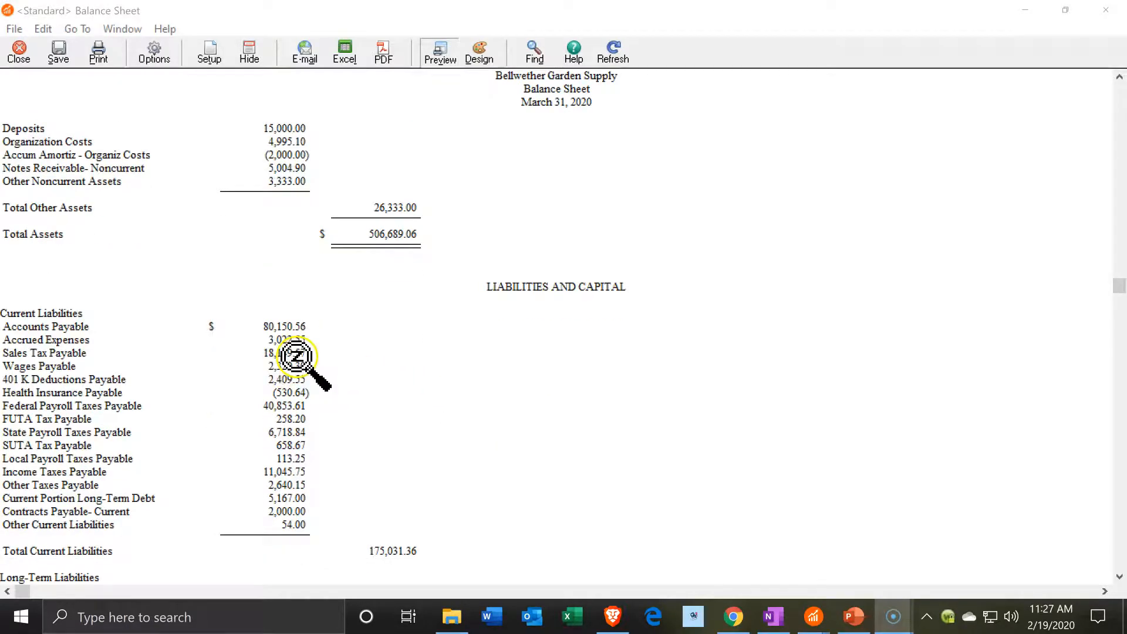
{"action": "left_click", "coordinate": [292, 326]}
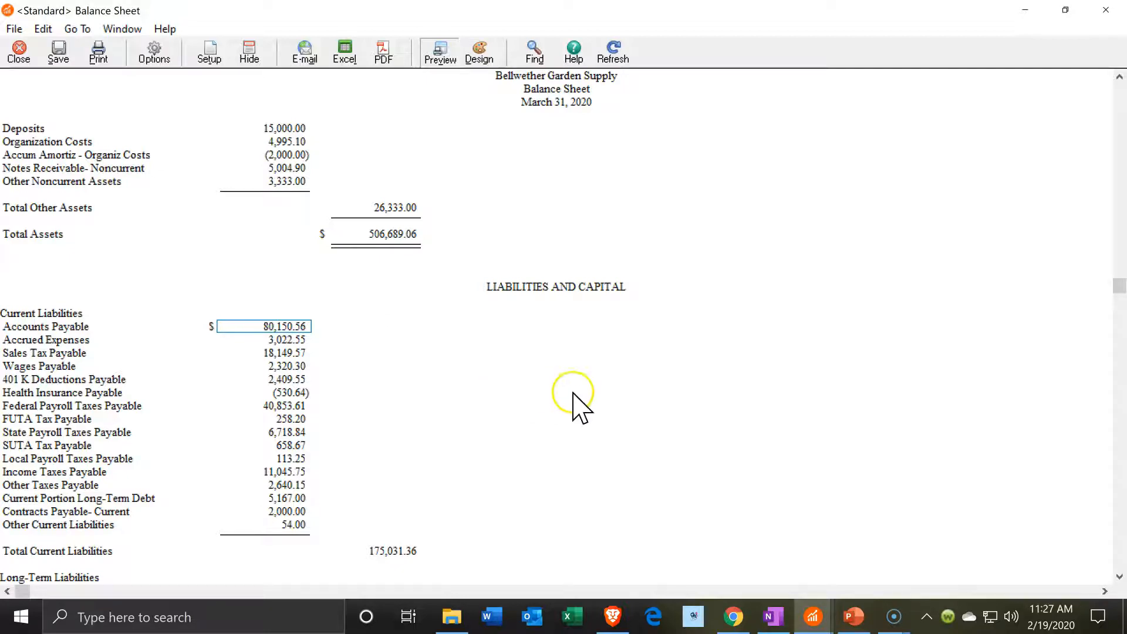
{"action": "left_click", "coordinate": [815, 618]}
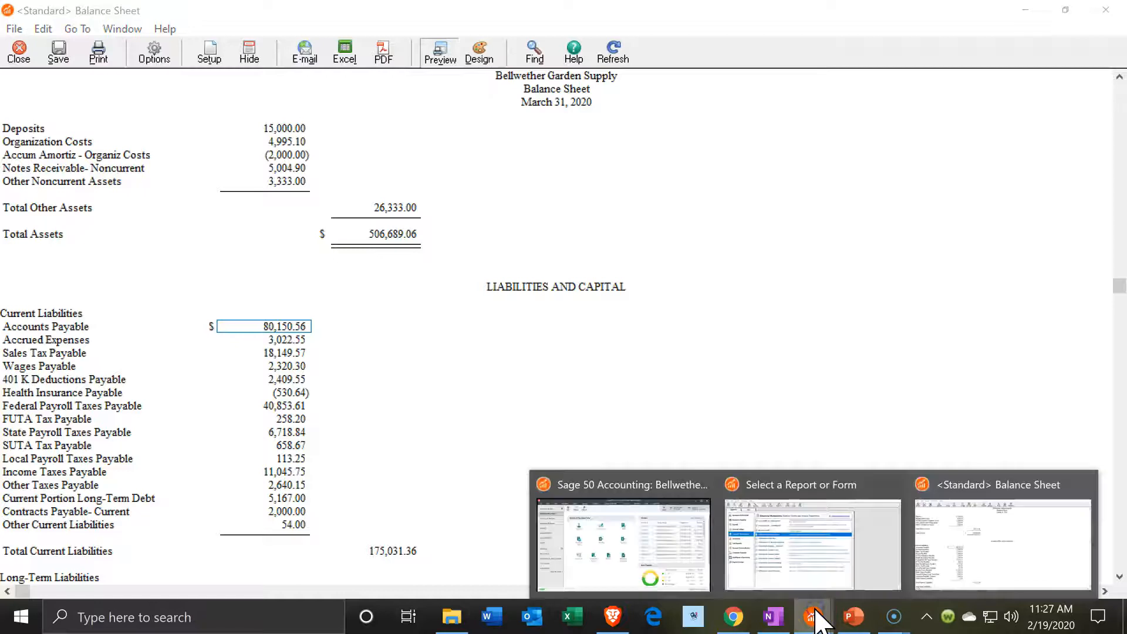
Open the Accounts Payable Aged Payables report and scroll to its 80,350.56 Report Total
{"action": "left_click", "coordinate": [796, 572]}
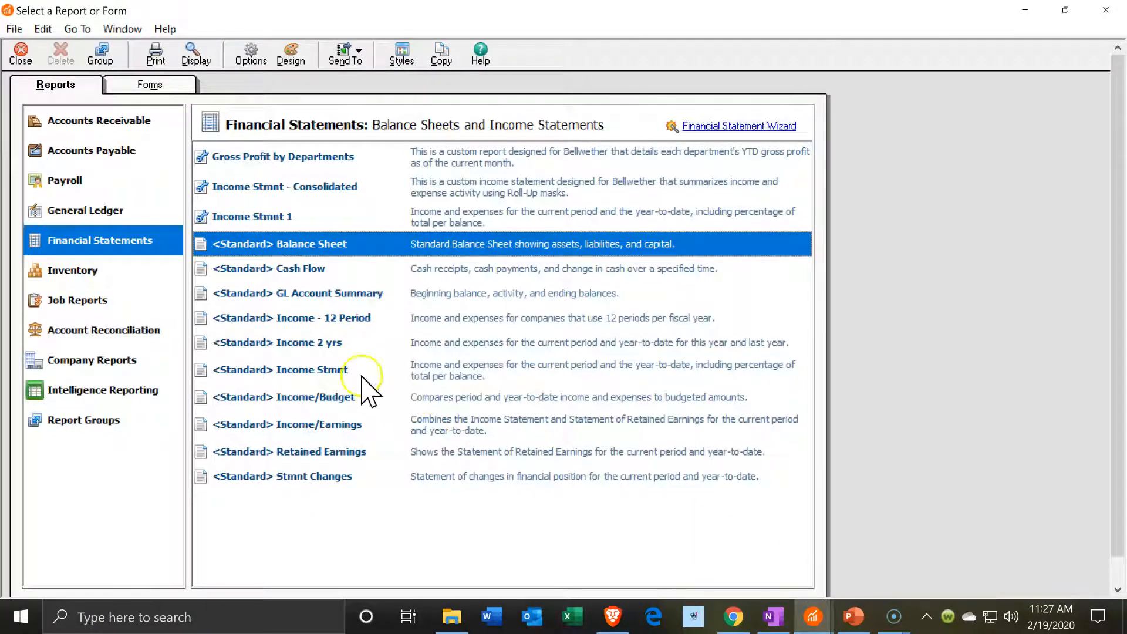
{"action": "left_click", "coordinate": [117, 154]}
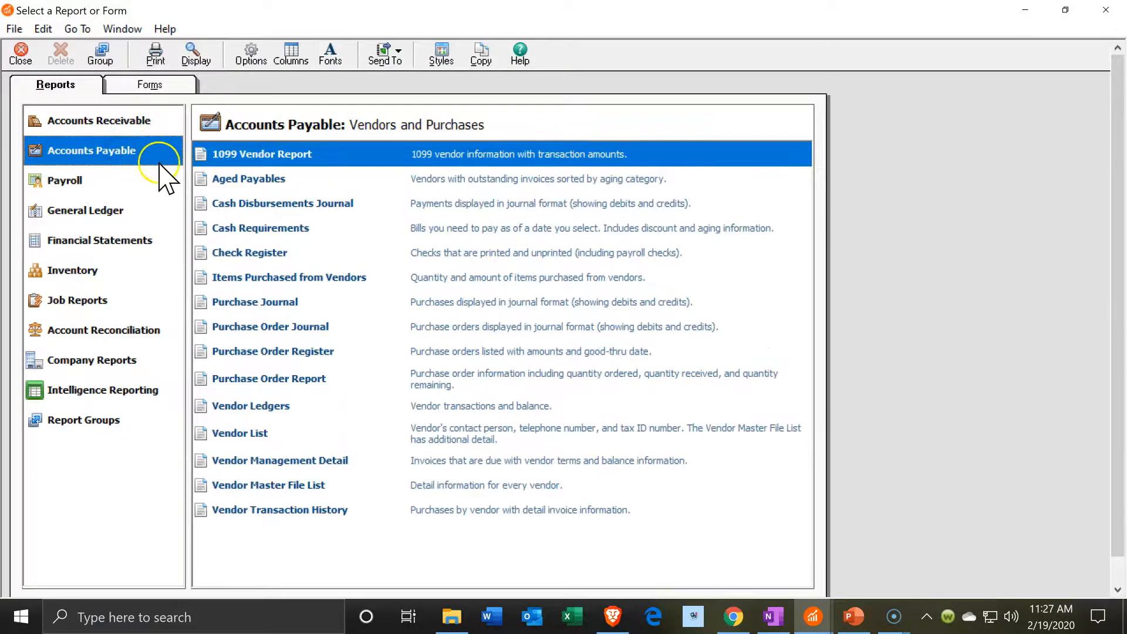
{"action": "left_click", "coordinate": [246, 180]}
{"action": "double_click", "coordinate": [246, 180]}
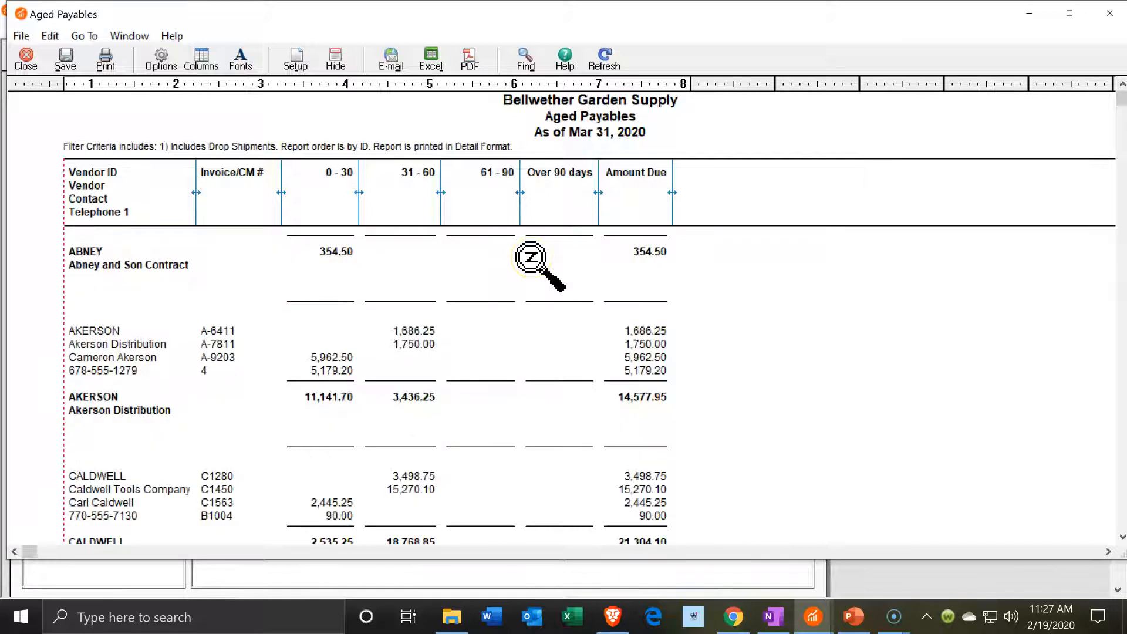
{"action": "scroll", "coordinate": [532, 258], "scroll_direction": "down", "scroll_amount": 5}
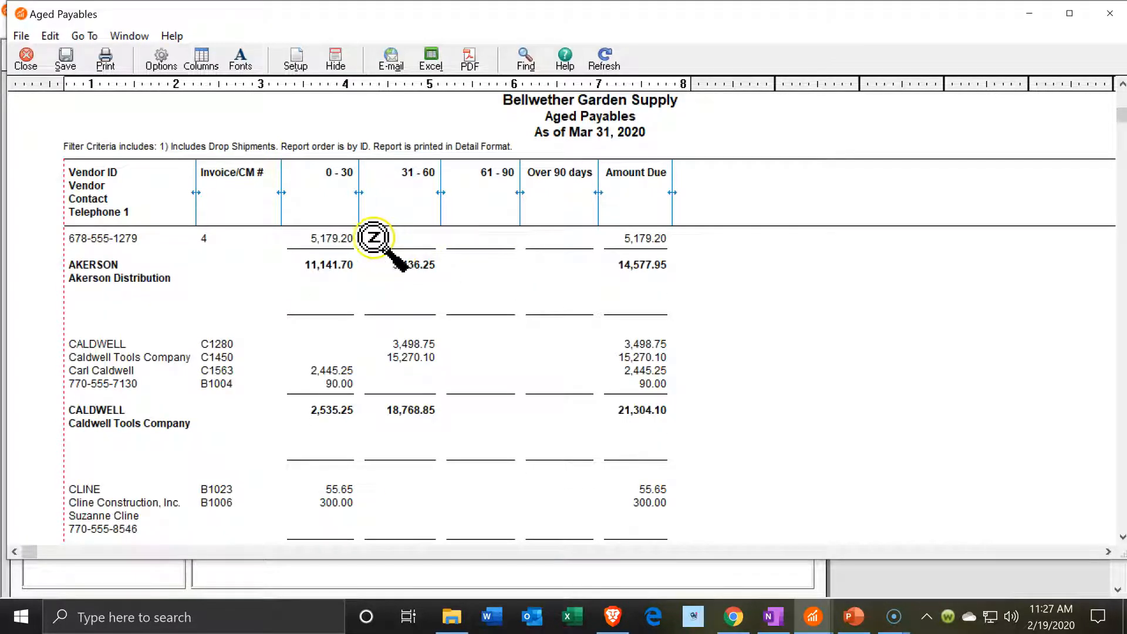
{"action": "scroll", "coordinate": [536, 357], "scroll_direction": "down", "scroll_amount": 8}
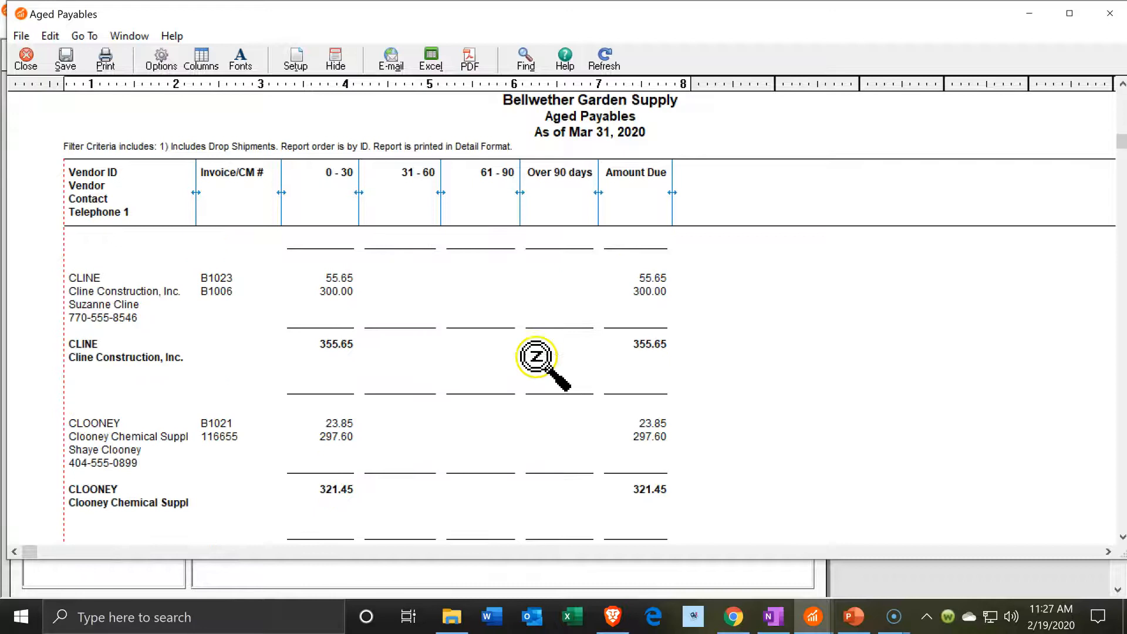
{"action": "left_click_drag", "start_coordinate": [1121, 141], "coordinate": [1109, 542]}
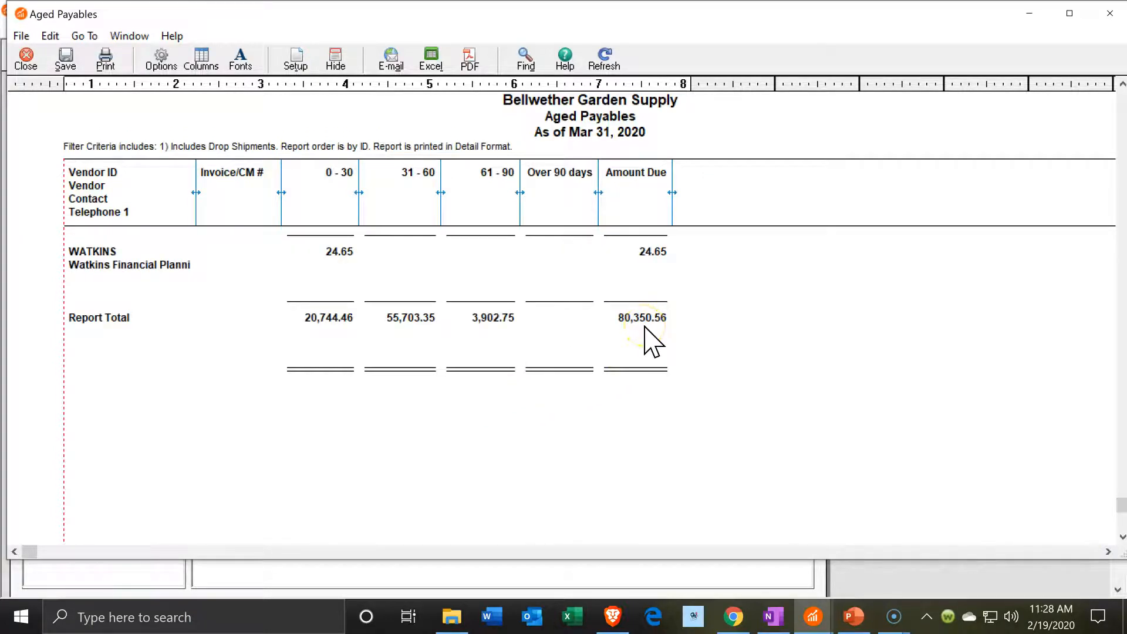
{"action": "left_click", "coordinate": [813, 617]}
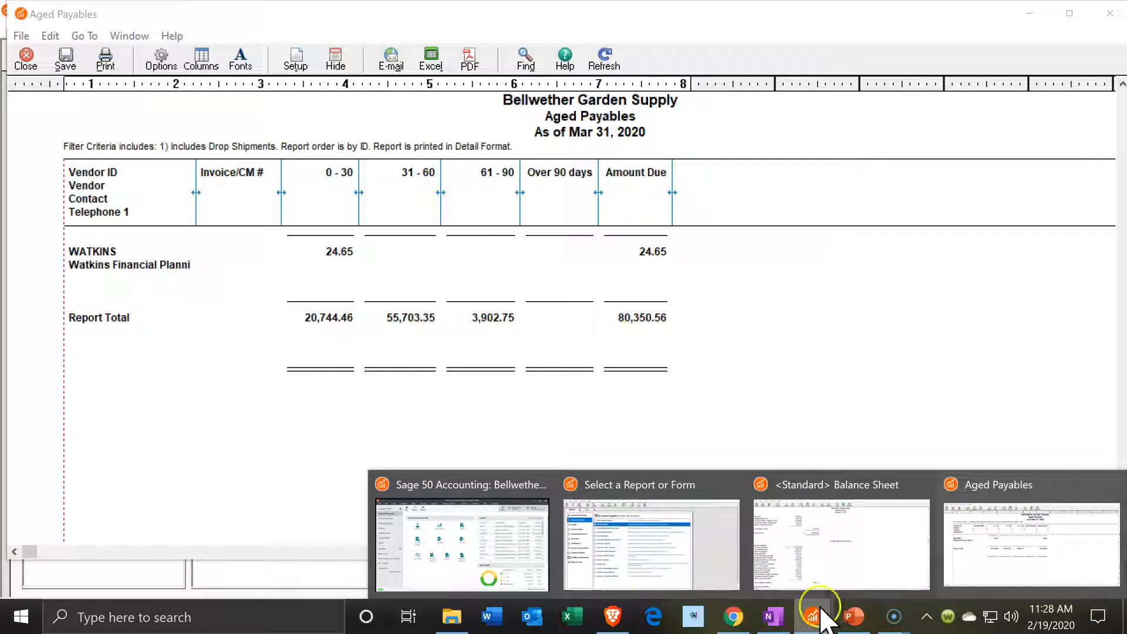
Compare Balance Sheet Accounts Payable 80,150.56 with the Aged Payables total 80,350.56, ending on the Balance Sheet
{"action": "left_click", "coordinate": [858, 555]}
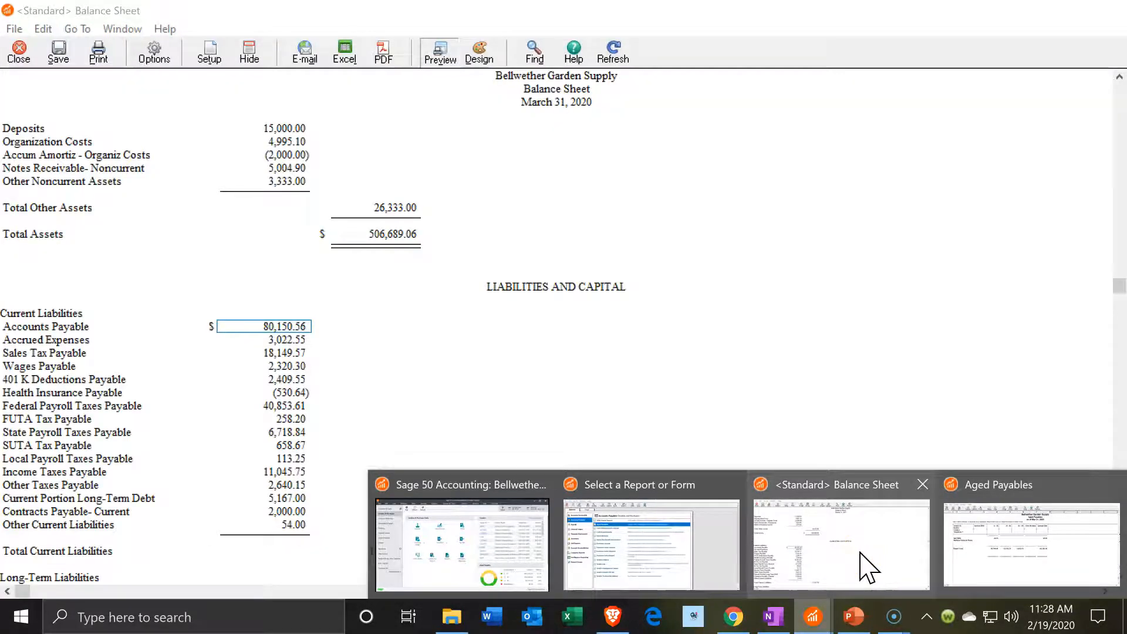
{"action": "left_click", "coordinate": [860, 552]}
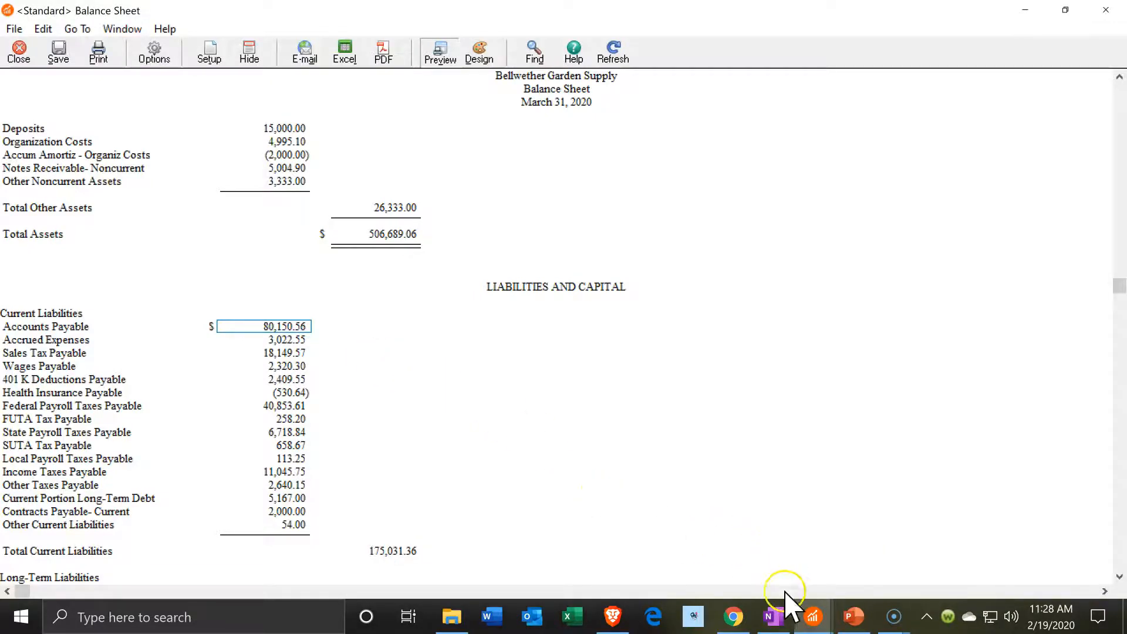
{"action": "left_click", "coordinate": [811, 618]}
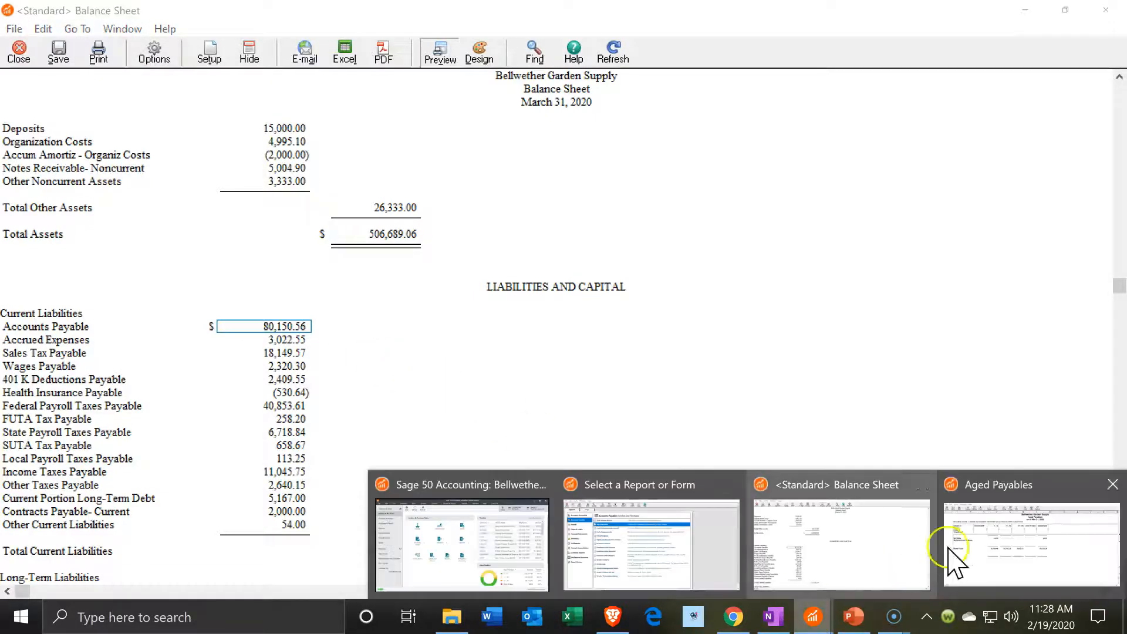
{"action": "left_click", "coordinate": [986, 533]}
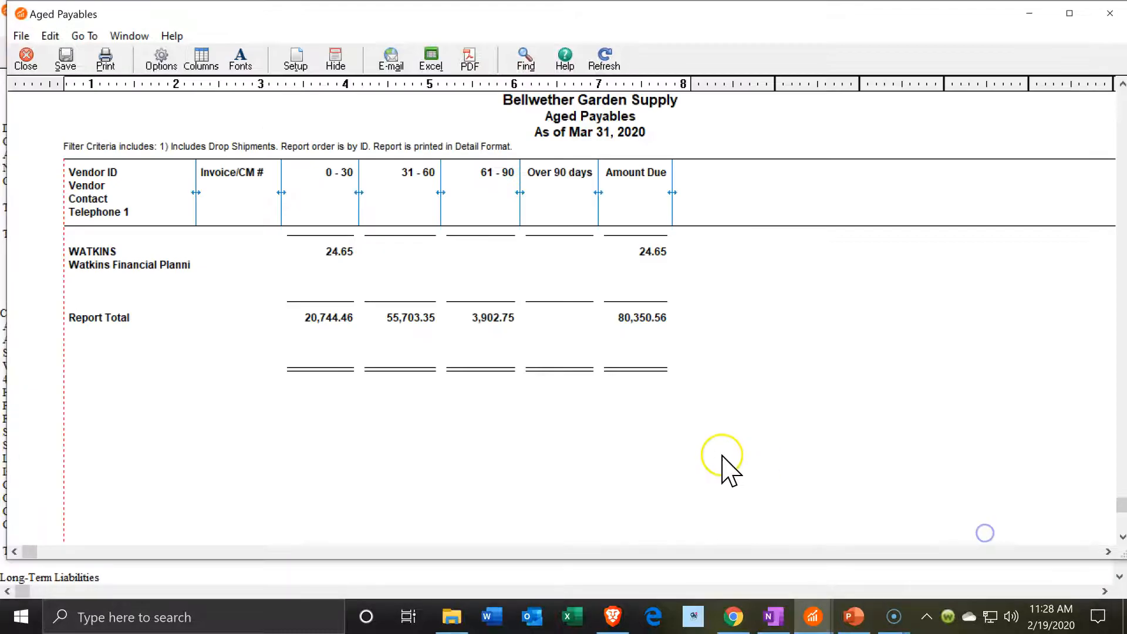
{"action": "left_click", "coordinate": [602, 409]}
{"action": "left_click", "coordinate": [816, 620]}
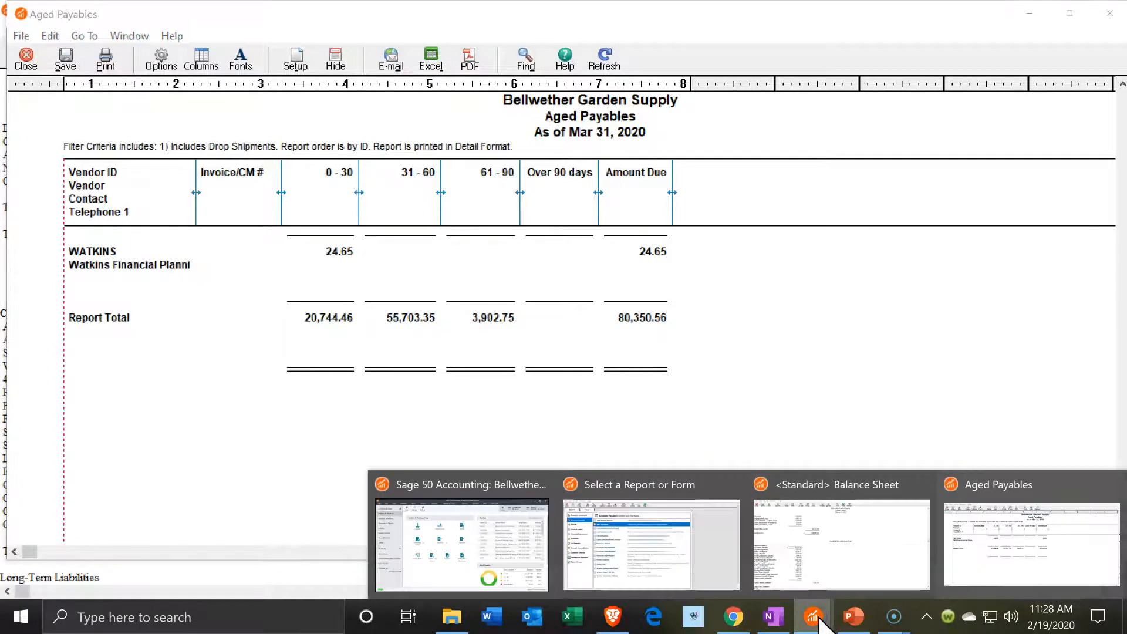
{"action": "left_click", "coordinate": [838, 548]}
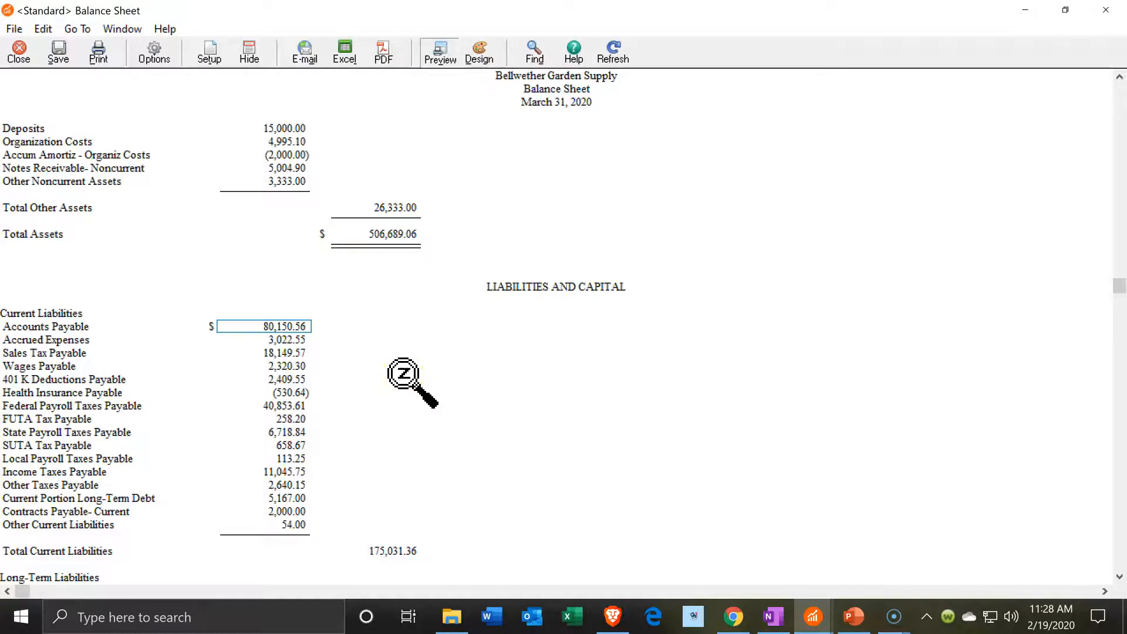
{"action": "scroll", "coordinate": [404, 381], "scroll_direction": "up", "scroll_amount": 7}
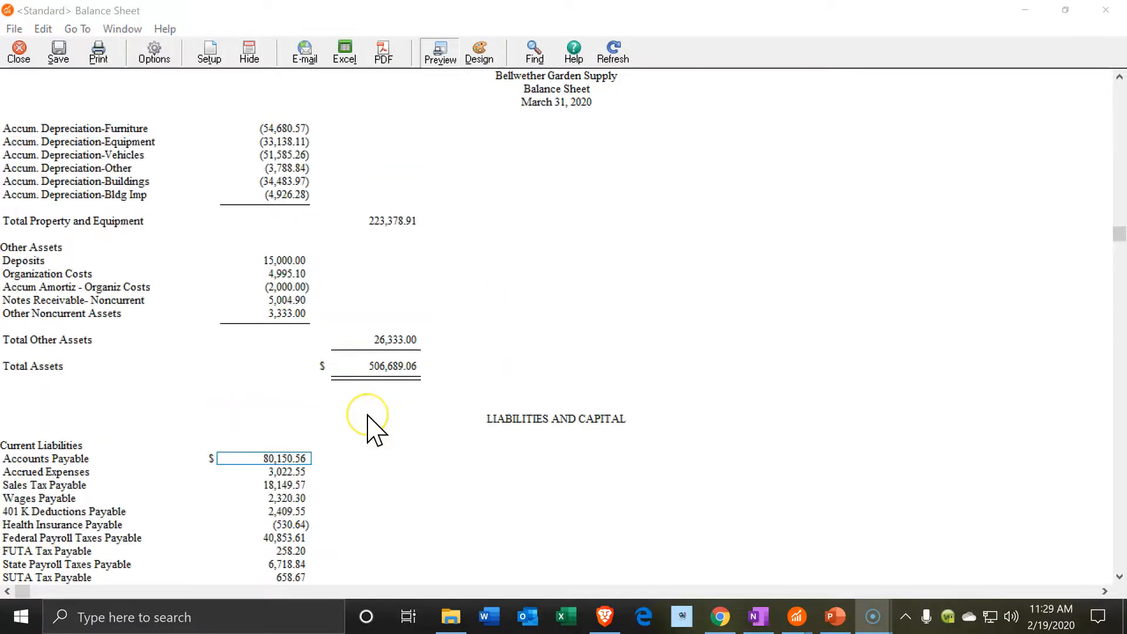
{"action": "scroll", "coordinate": [368, 416], "scroll_direction": "up", "scroll_amount": 5}
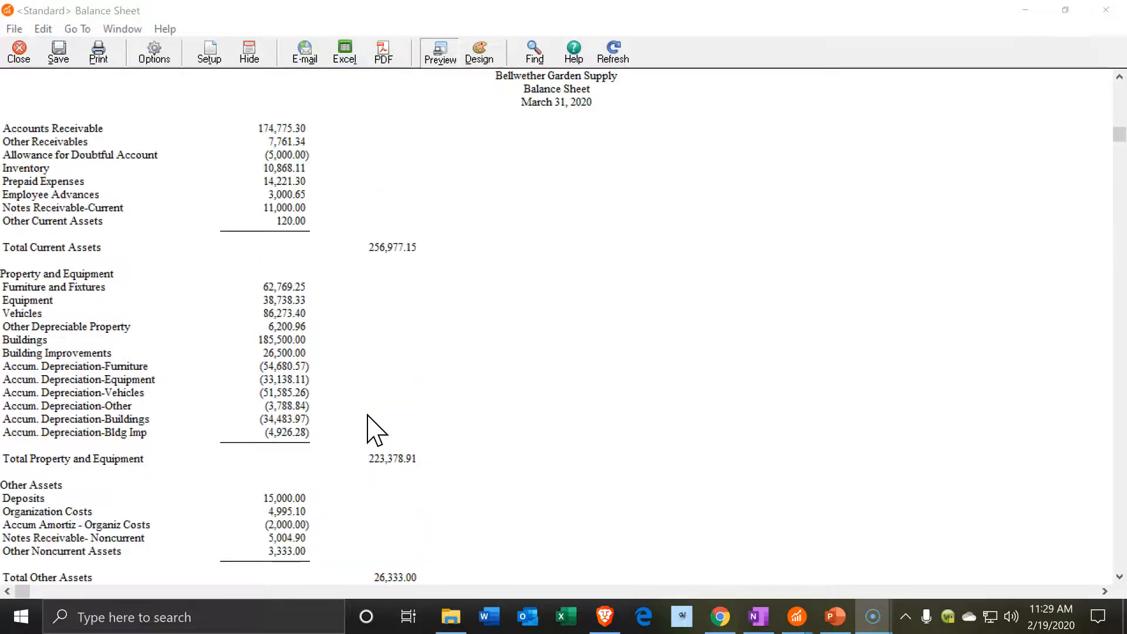
{"action": "scroll", "coordinate": [369, 423], "scroll_direction": "up", "scroll_amount": 1}
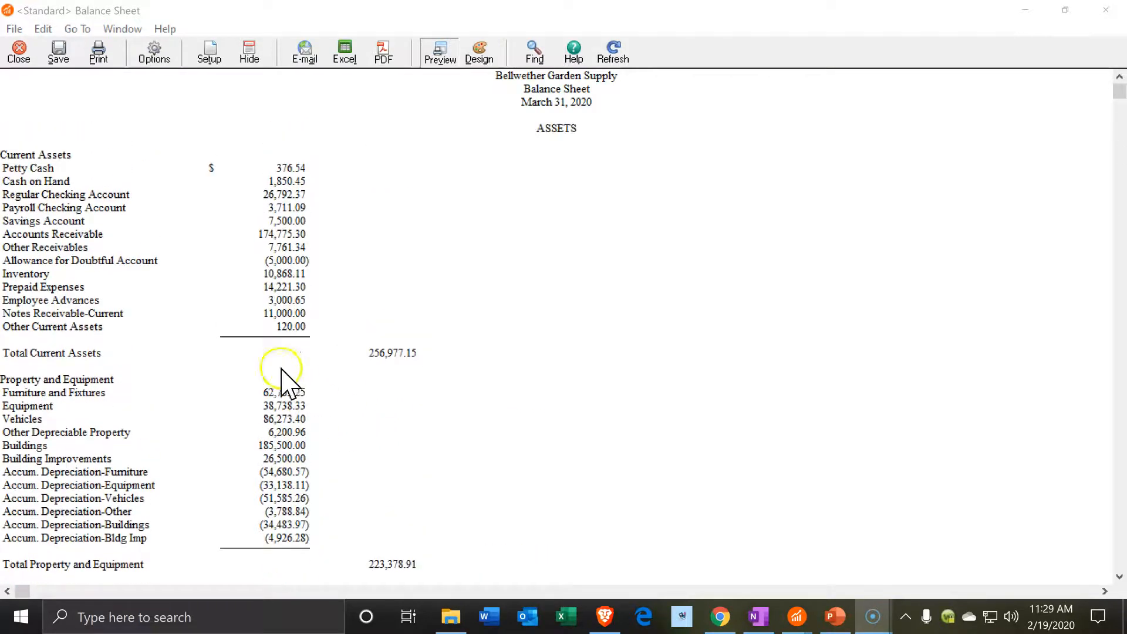
{"action": "left_click", "coordinate": [302, 272]}
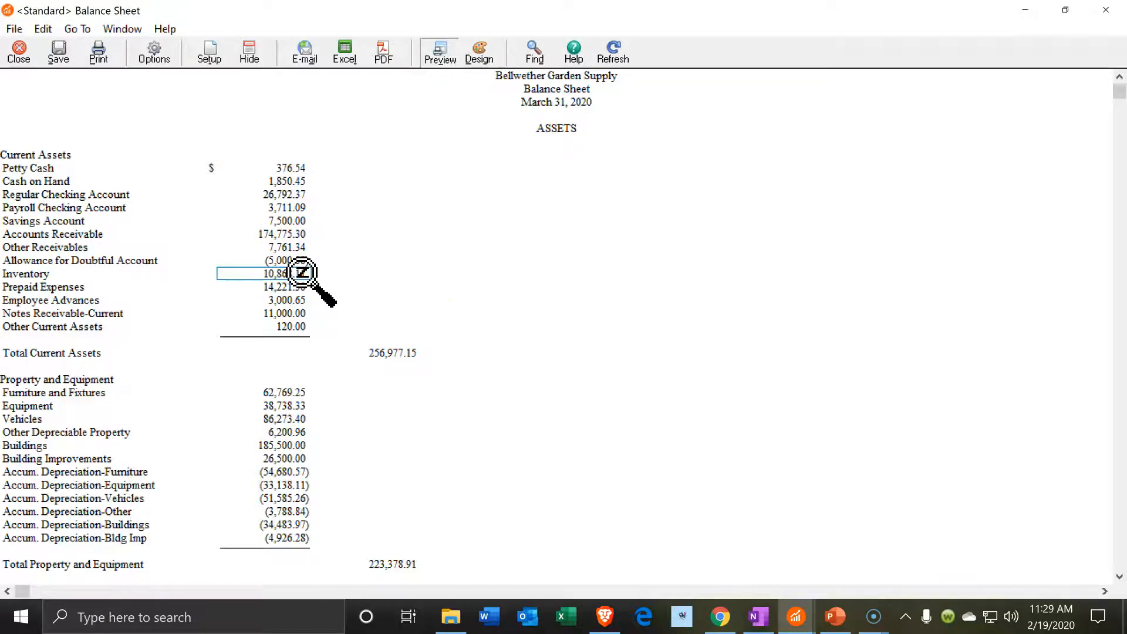
{"action": "left_click", "coordinate": [798, 621]}
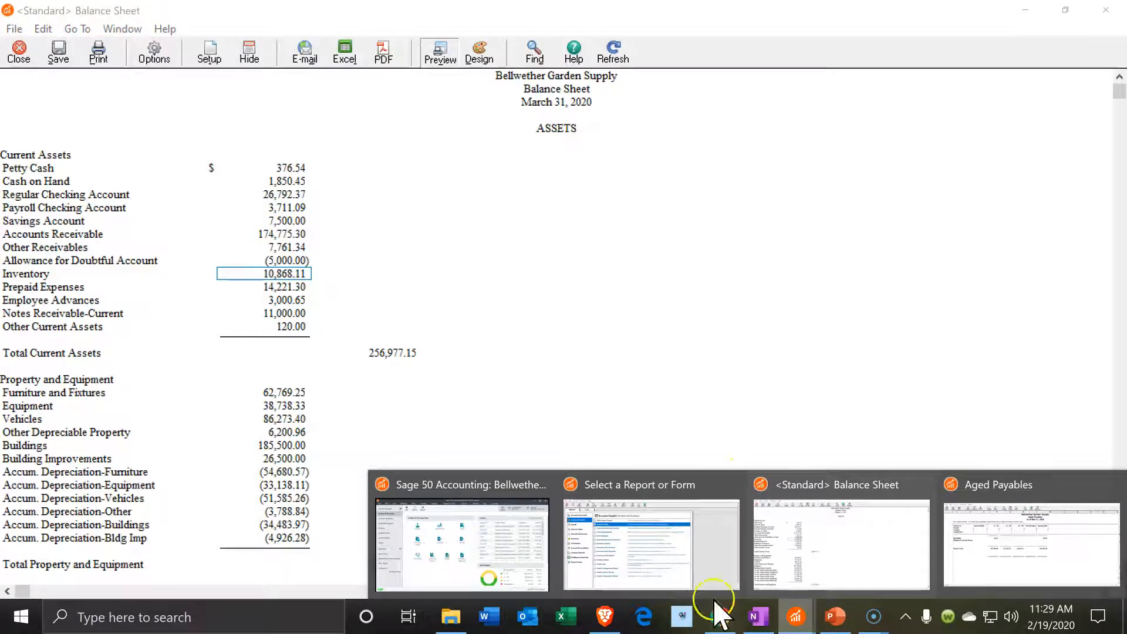
{"action": "left_click", "coordinate": [485, 555]}
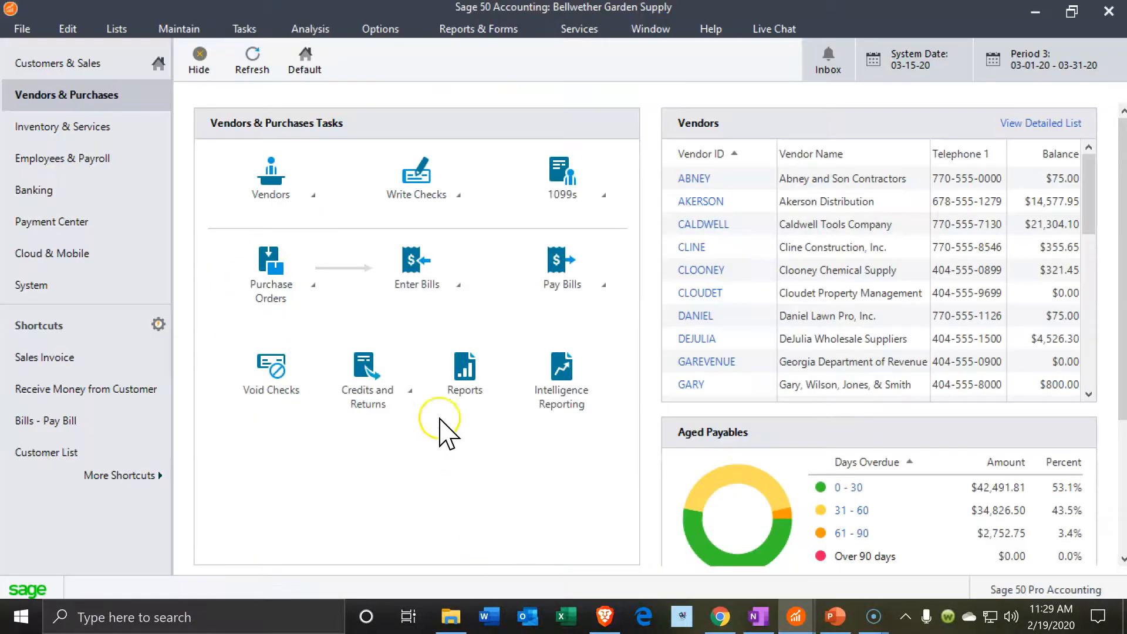
Start a new bill from Enter Bills and maximize its window
{"action": "left_click", "coordinate": [418, 285]}
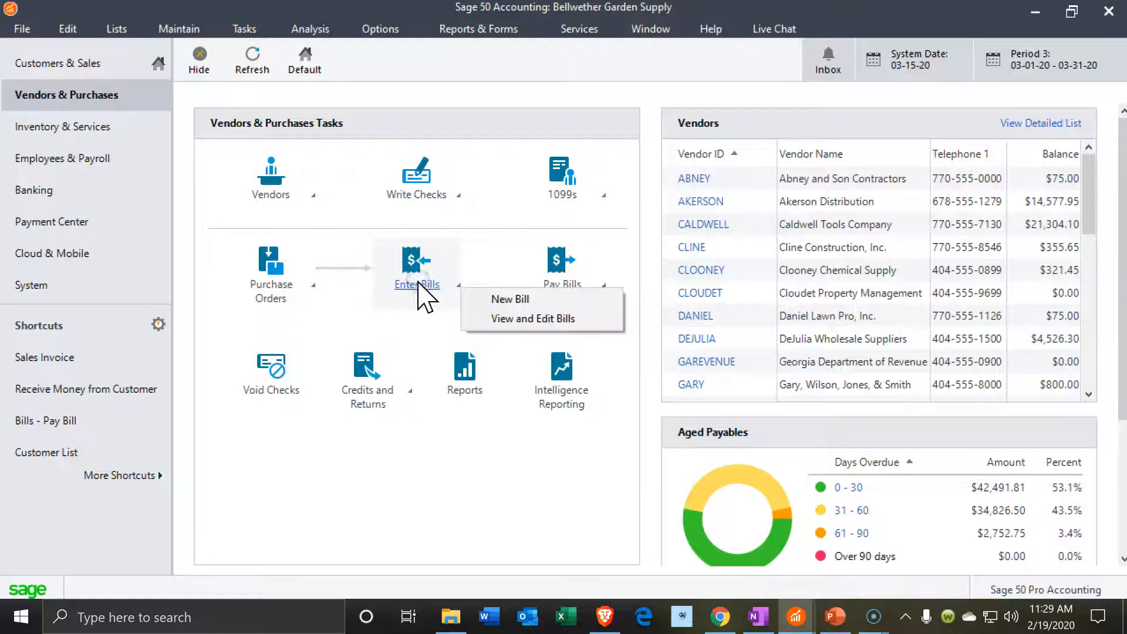
{"action": "left_click", "coordinate": [492, 300]}
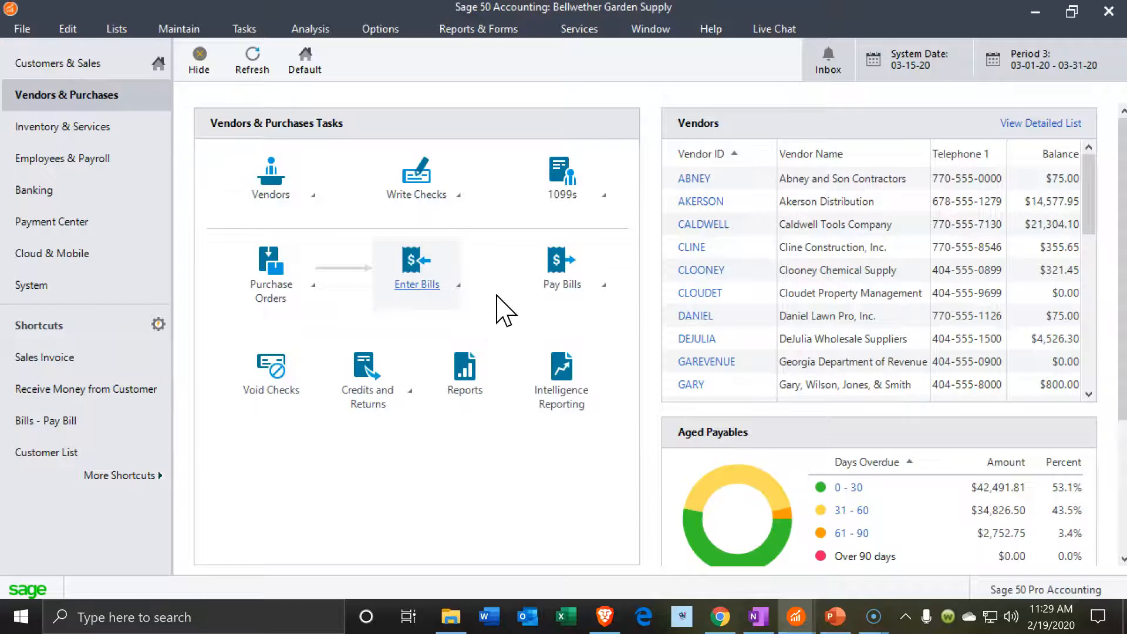
{"action": "left_click", "coordinate": [657, 82]}
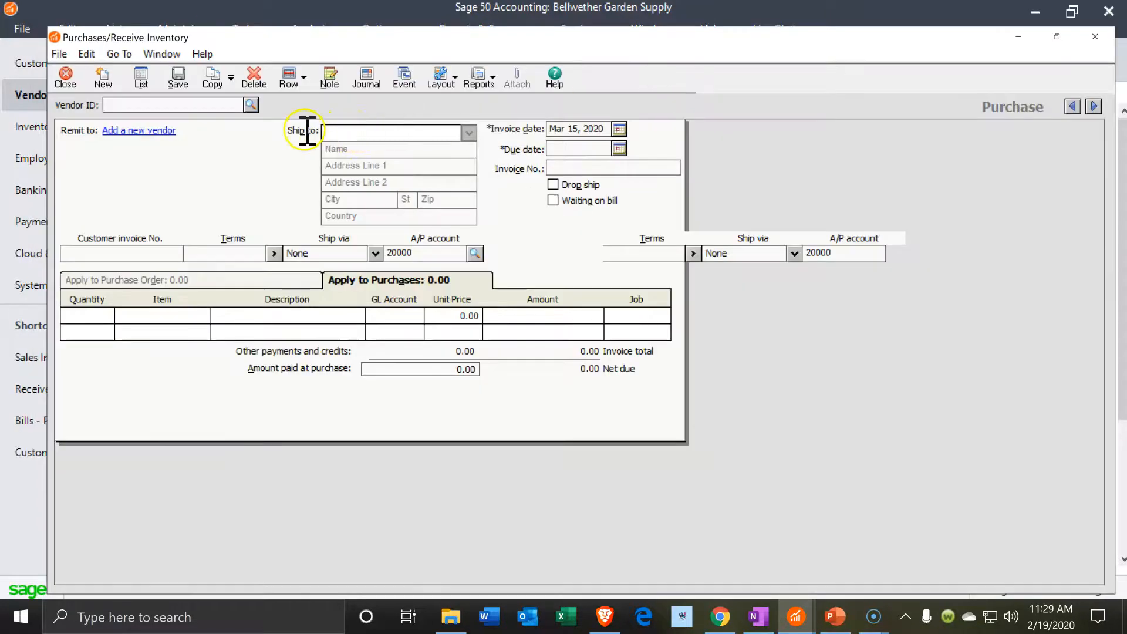
Enter 'Ver' as the bill's vendor ID and open a blank new vendor record from the vendor lookup
{"action": "left_click", "coordinate": [307, 129]}
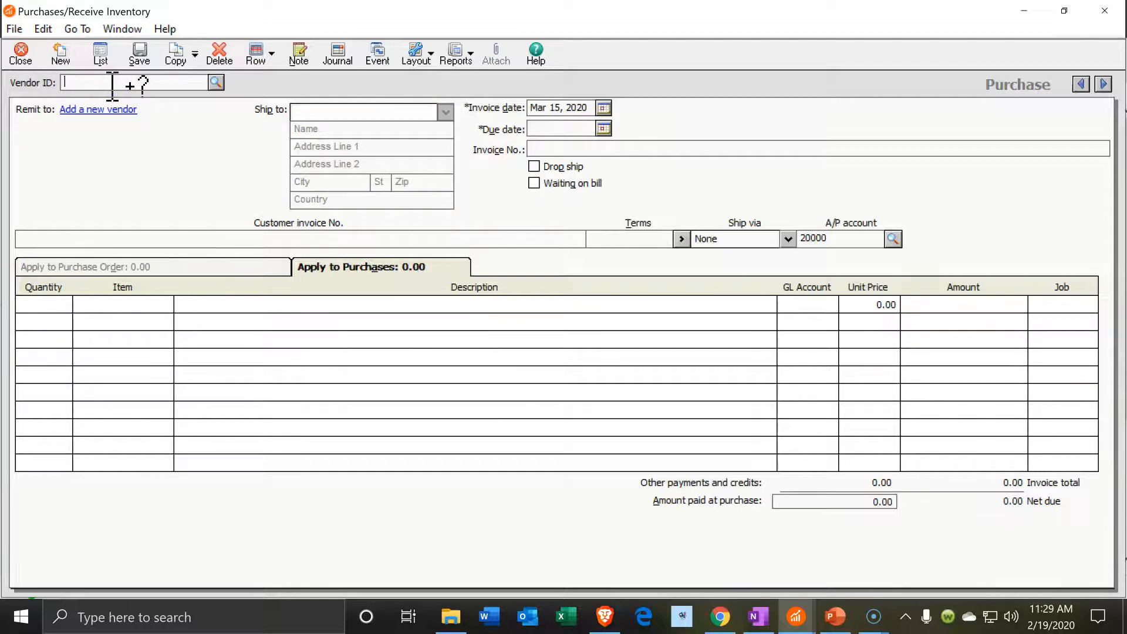
{"action": "type", "text": "Verizon"}
{"action": "key", "text": "Return"}
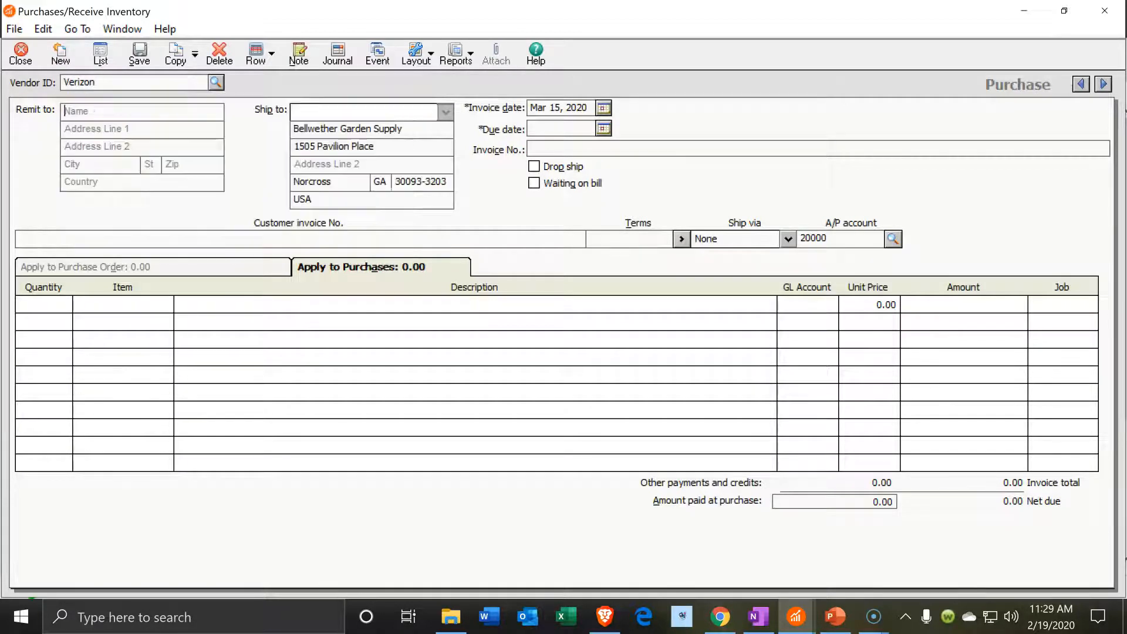
{"action": "left_click", "coordinate": [216, 81]}
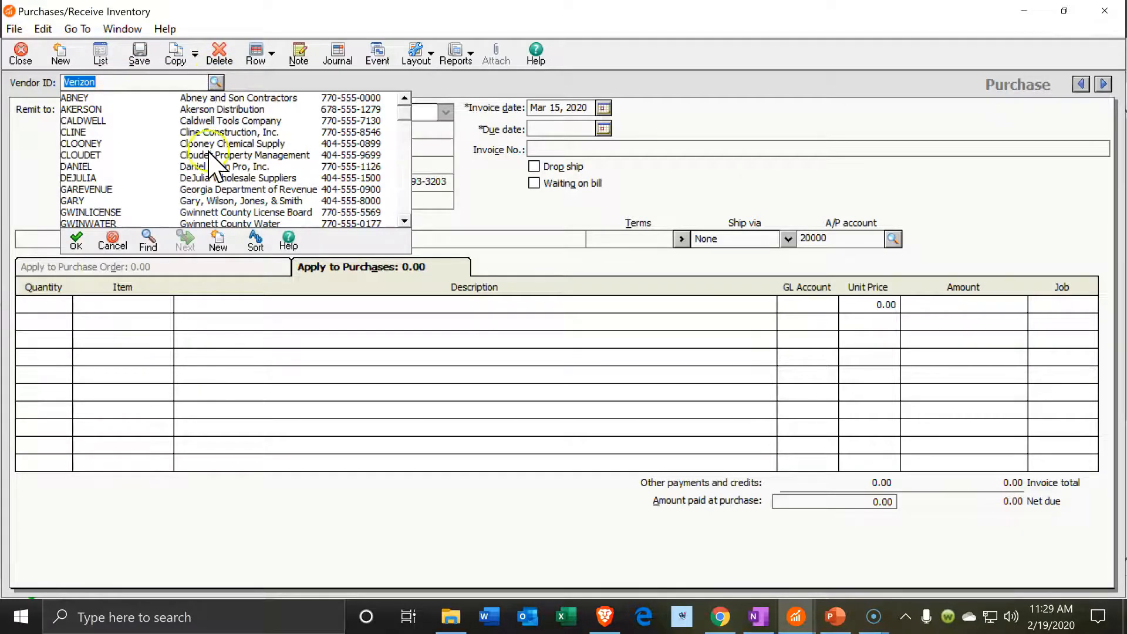
{"action": "left_click", "coordinate": [218, 242]}
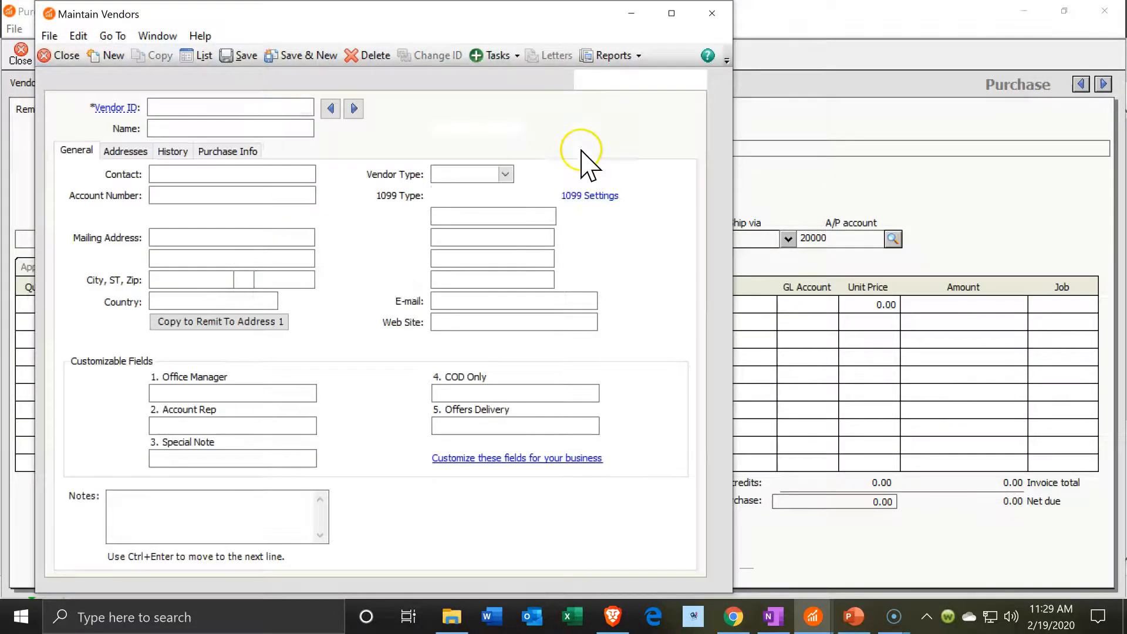
Enter Verizon as both the vendor ID and the vendor name
{"action": "left_click", "coordinate": [671, 14]}
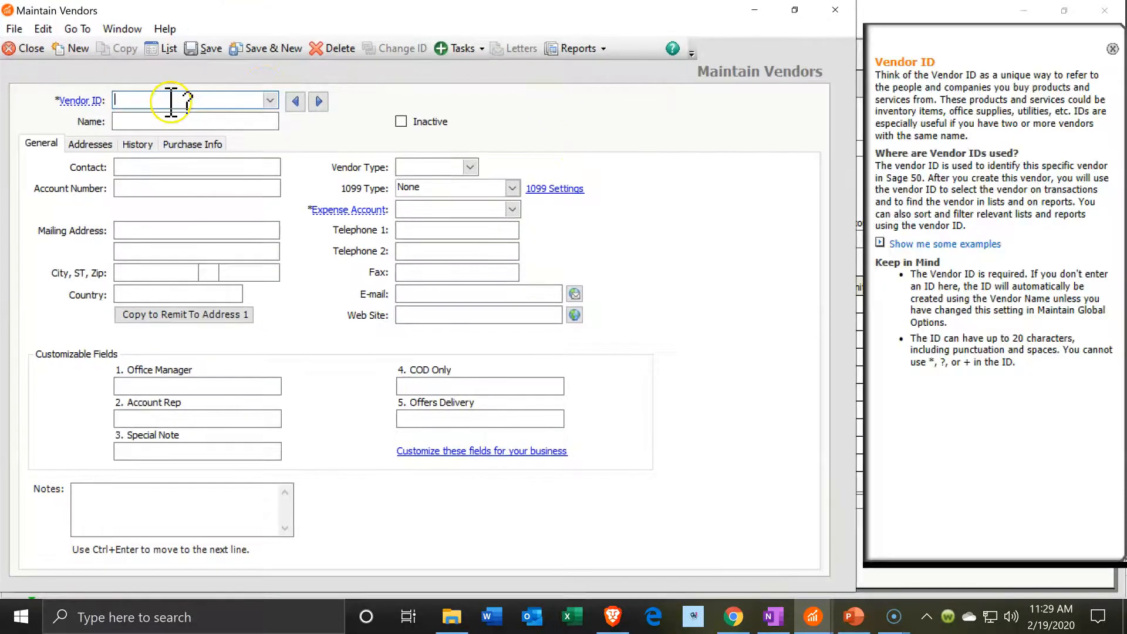
{"action": "type", "text": "Ven"}
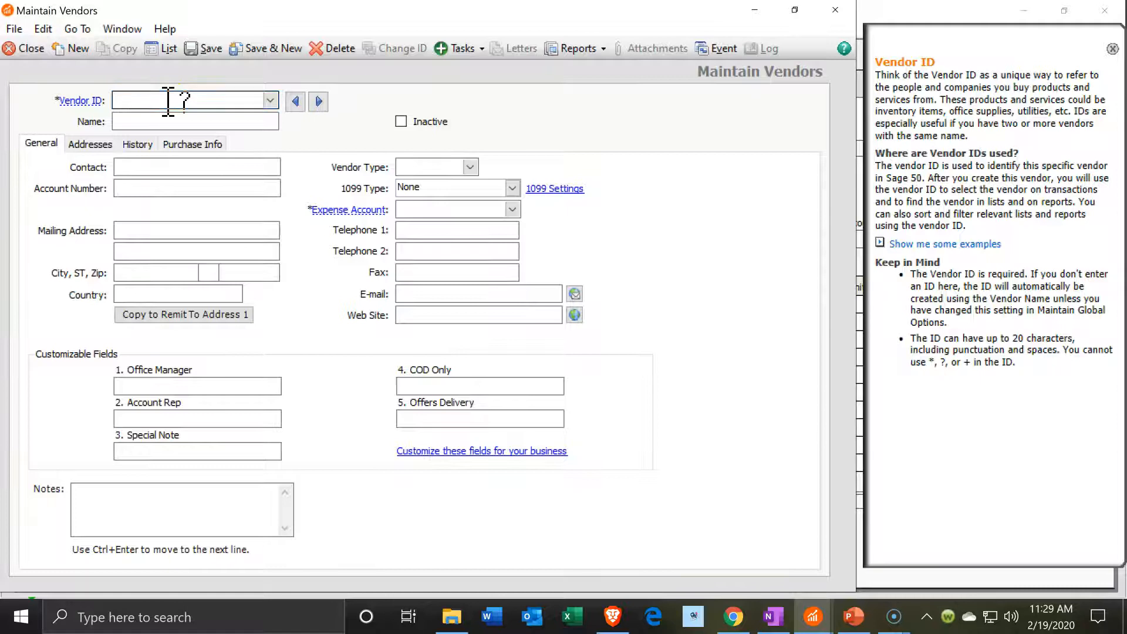
{"action": "type", "text": "der"}
{"action": "key", "text": "BackSpace"}
{"action": "key", "text": "BackSpace"}
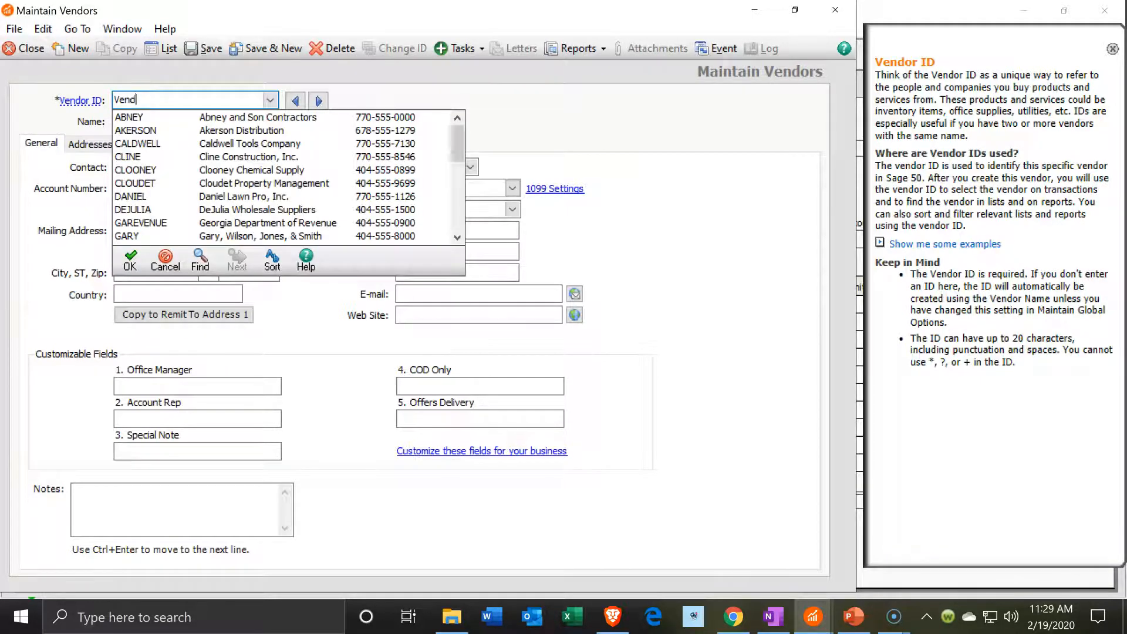
{"action": "type", "text": "rizon"}
{"action": "key", "text": "Tab"}
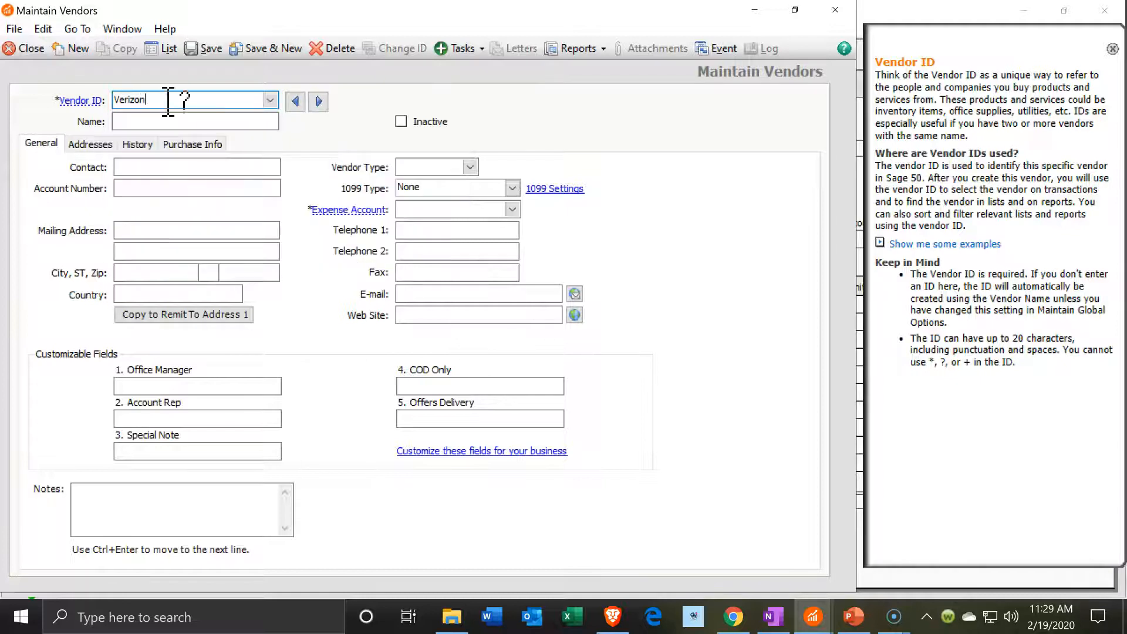
{"action": "left_click", "coordinate": [202, 101]}
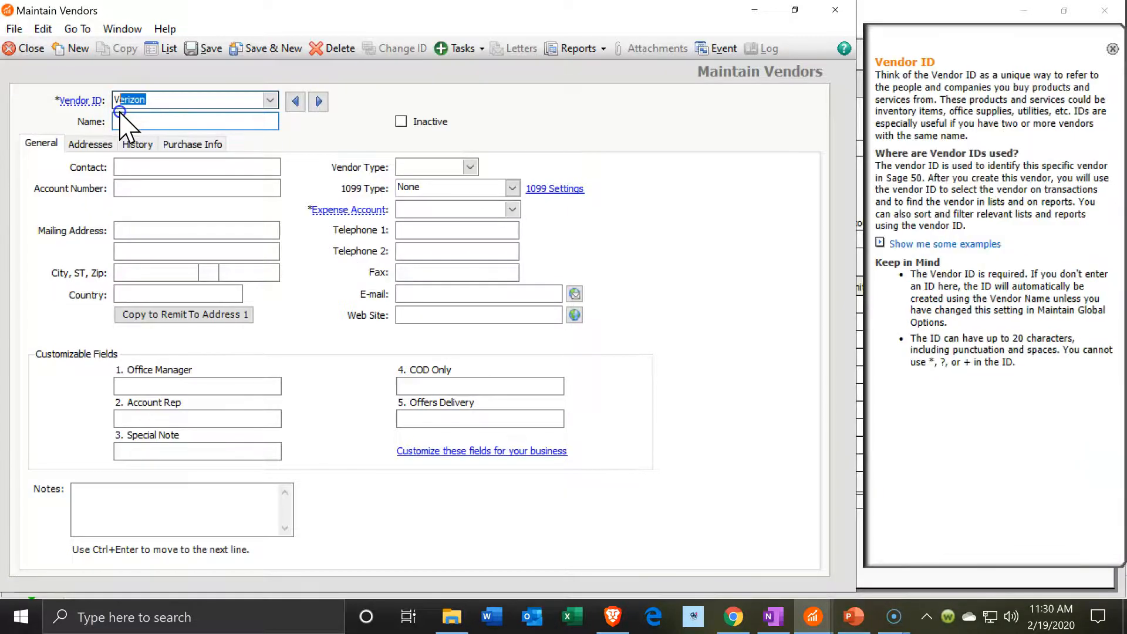
{"action": "left_click_drag", "start_coordinate": [120, 111], "coordinate": [109, 104]}
{"action": "key", "text": "ctrl+c"}
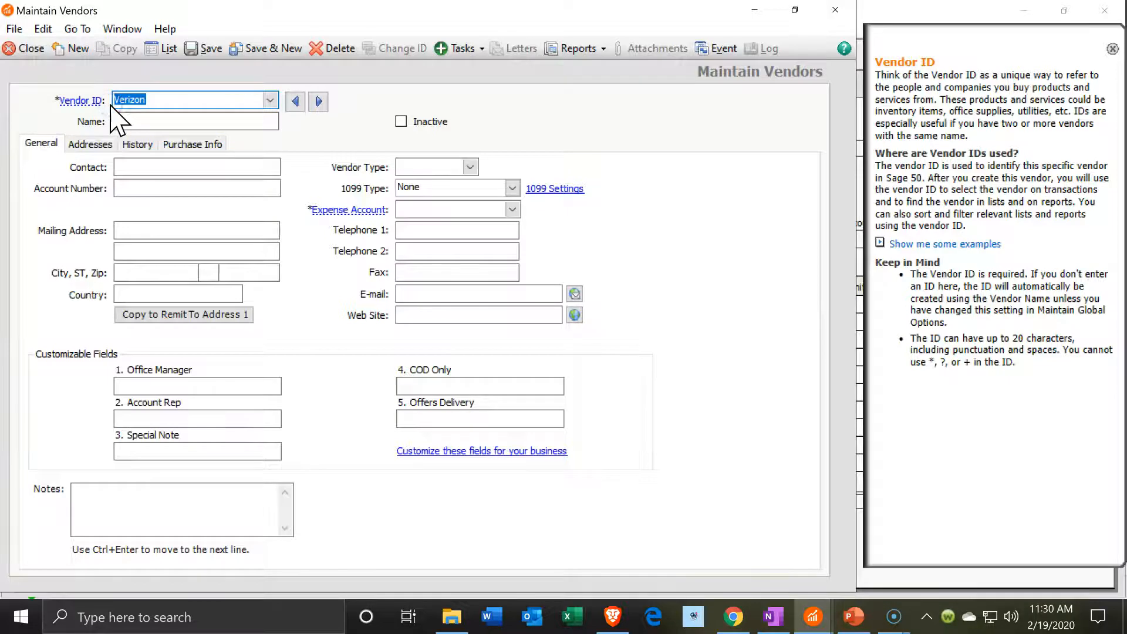
{"action": "left_click", "coordinate": [141, 120]}
{"action": "key", "text": "ctrl+v"}
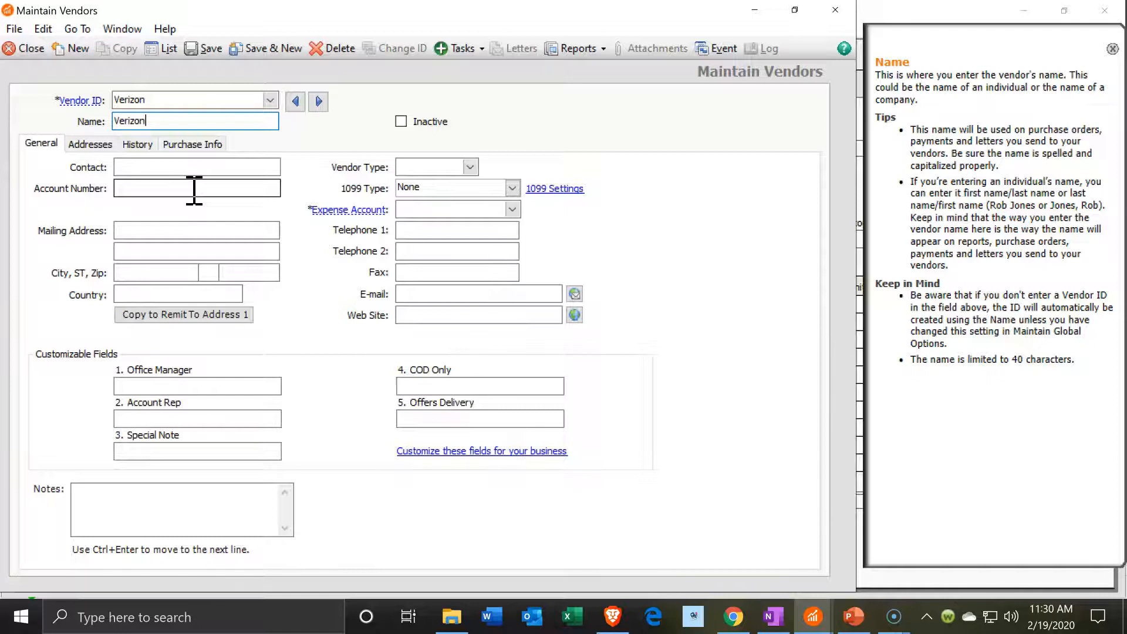
Set 77000 Utilities Expense as Verizon's default expense account, then save and close the vendor record
{"action": "left_click", "coordinate": [226, 258]}
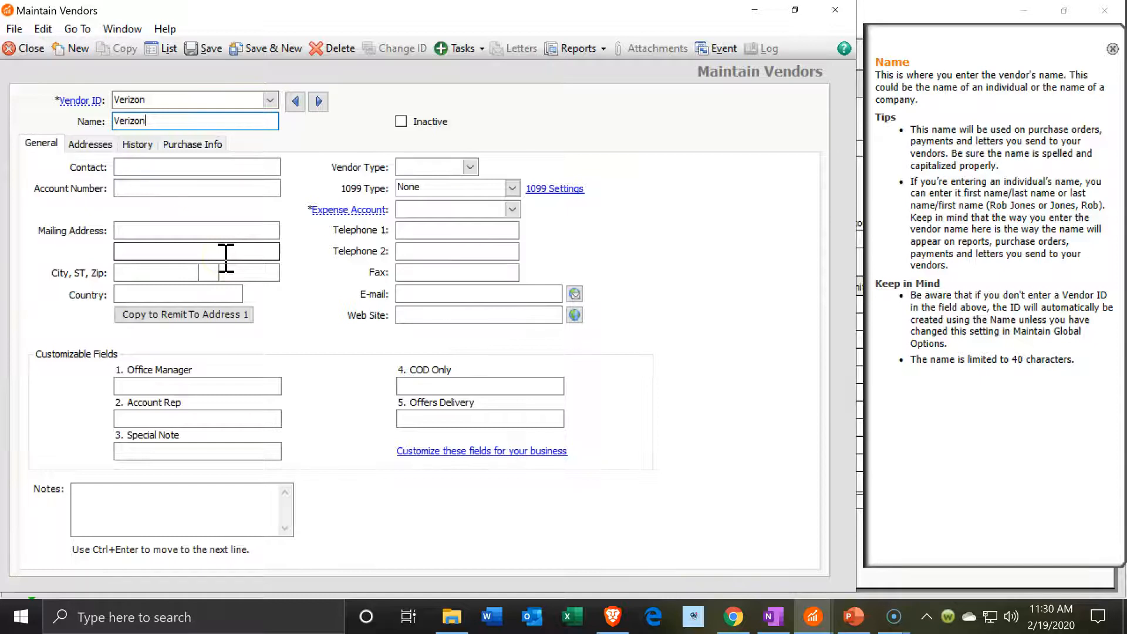
{"action": "left_click", "coordinate": [99, 145]}
{"action": "left_click", "coordinate": [143, 147]}
{"action": "left_click", "coordinate": [192, 147]}
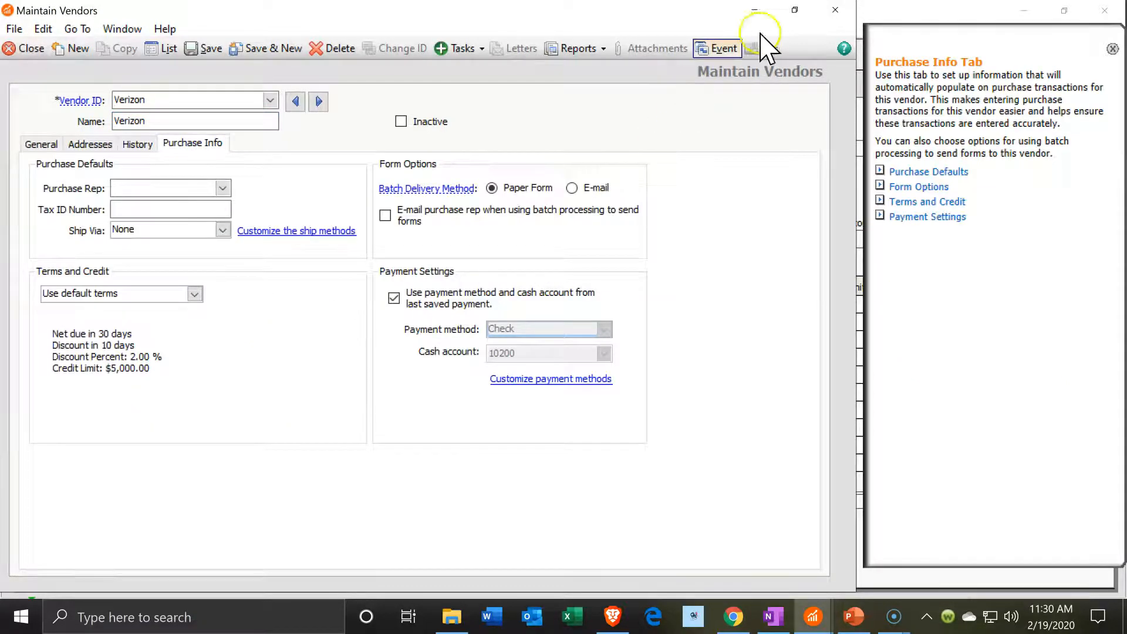
{"action": "left_click", "coordinate": [254, 51]}
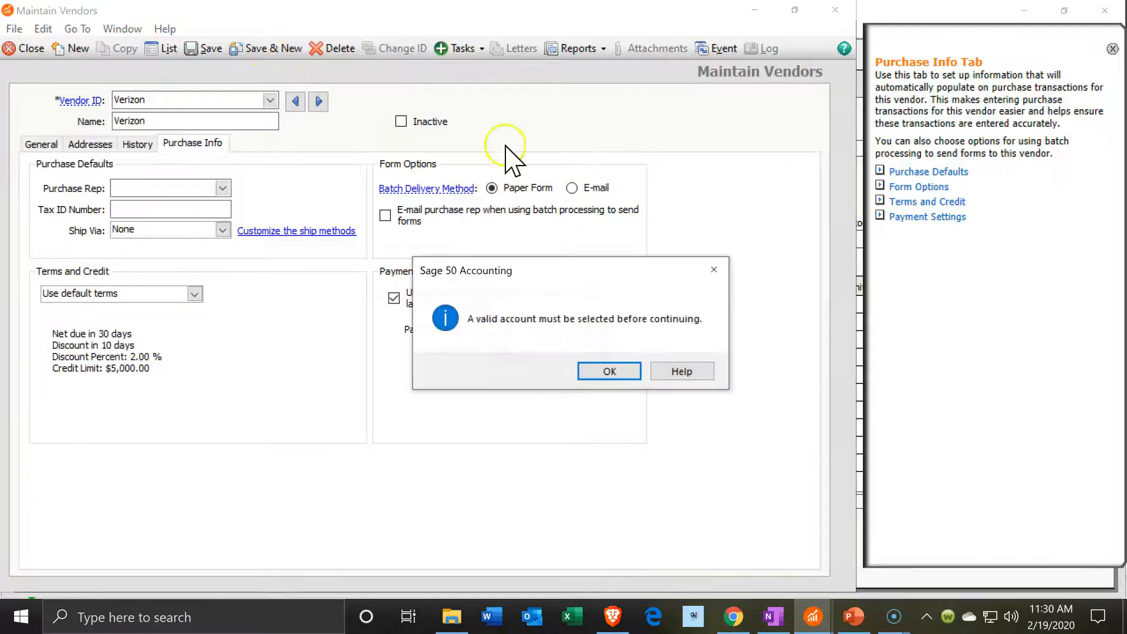
{"action": "left_click", "coordinate": [623, 372]}
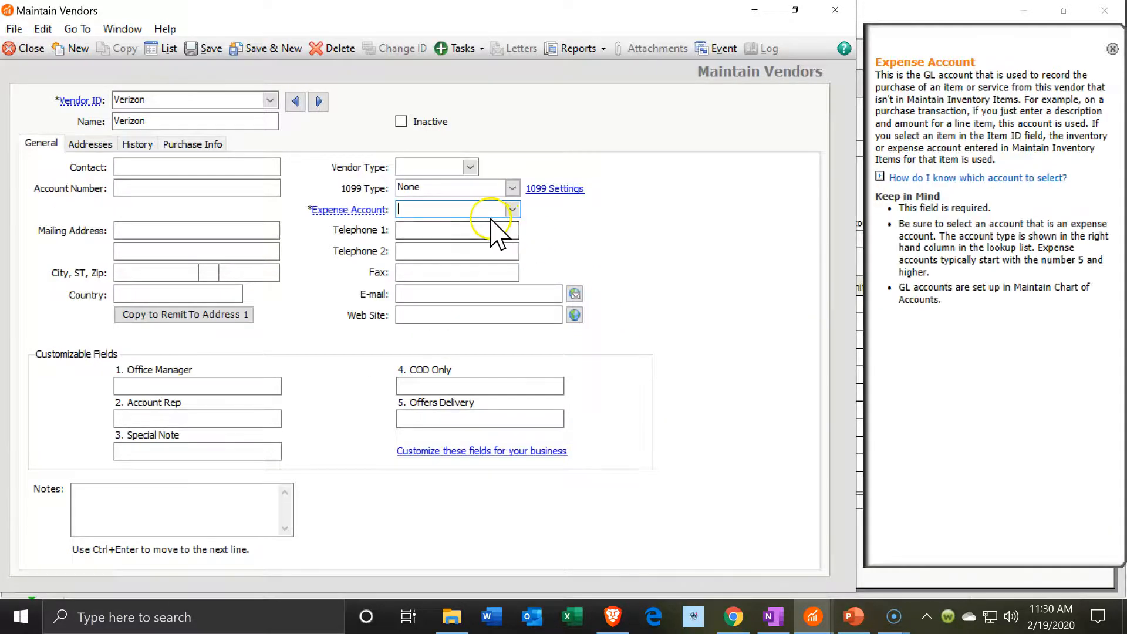
{"action": "type", "text": "Tele"}
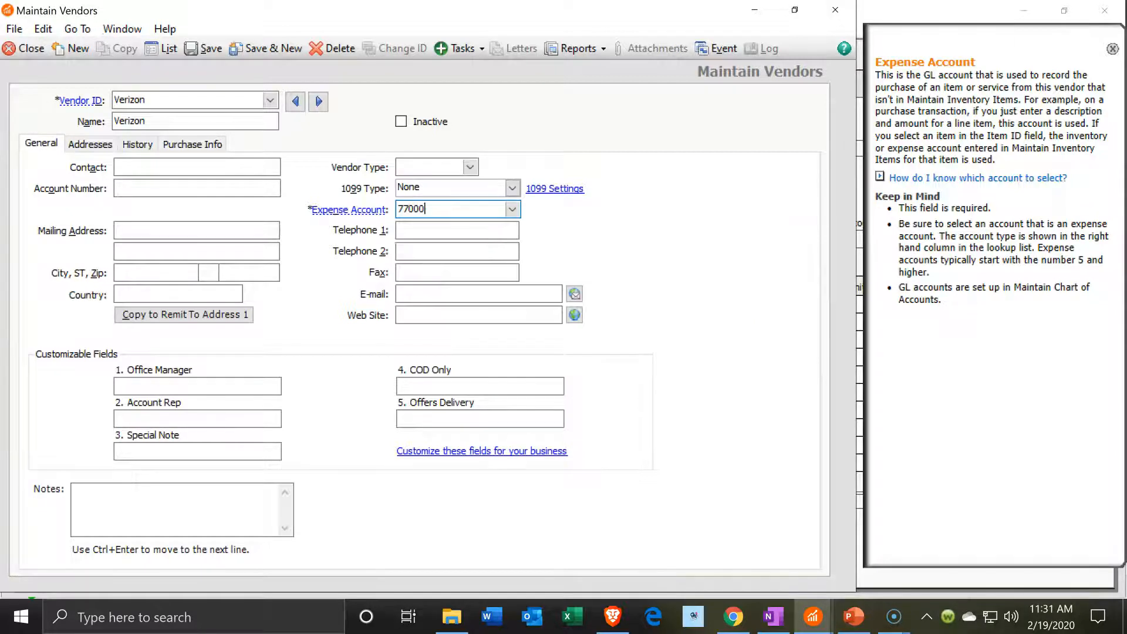
{"action": "left_click", "coordinate": [513, 212]}
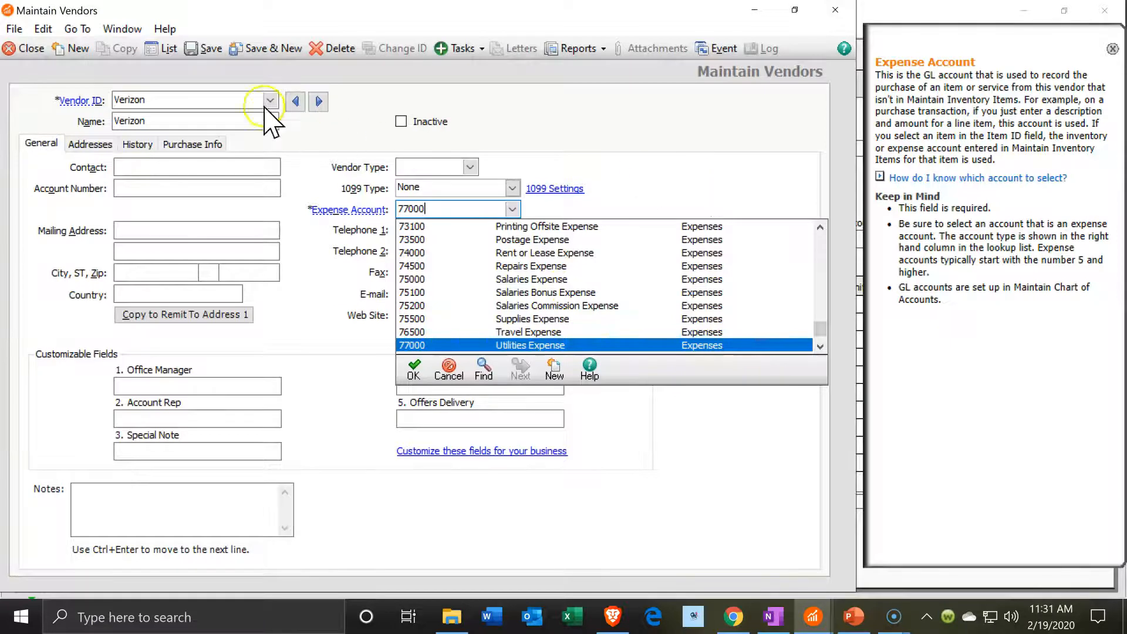
{"action": "left_click", "coordinate": [206, 52]}
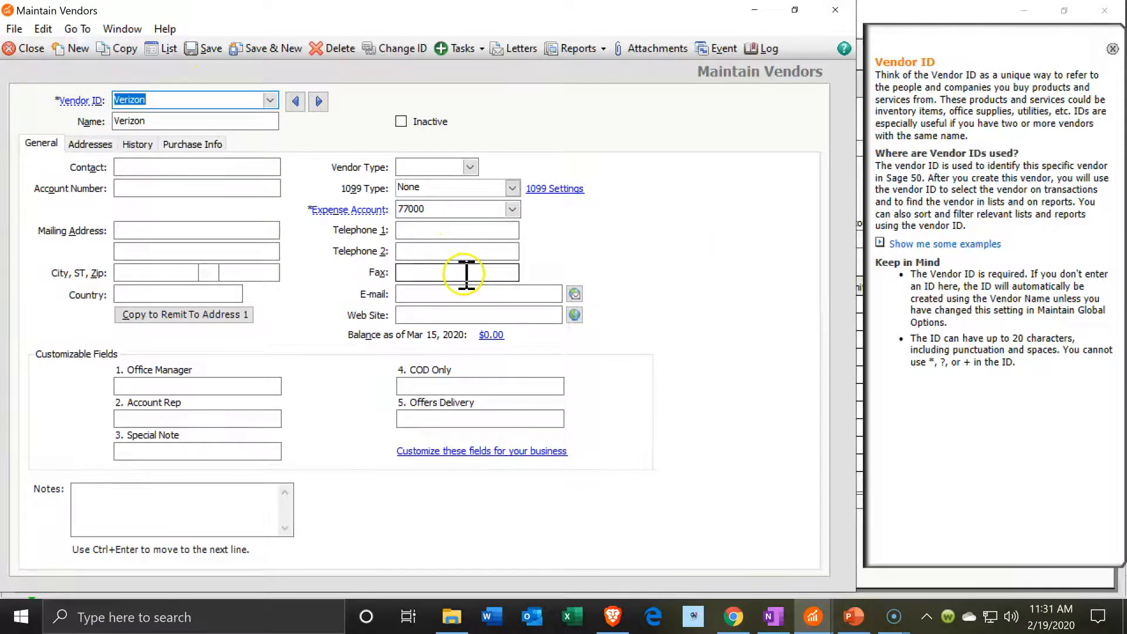
{"action": "left_click", "coordinate": [833, 13]}
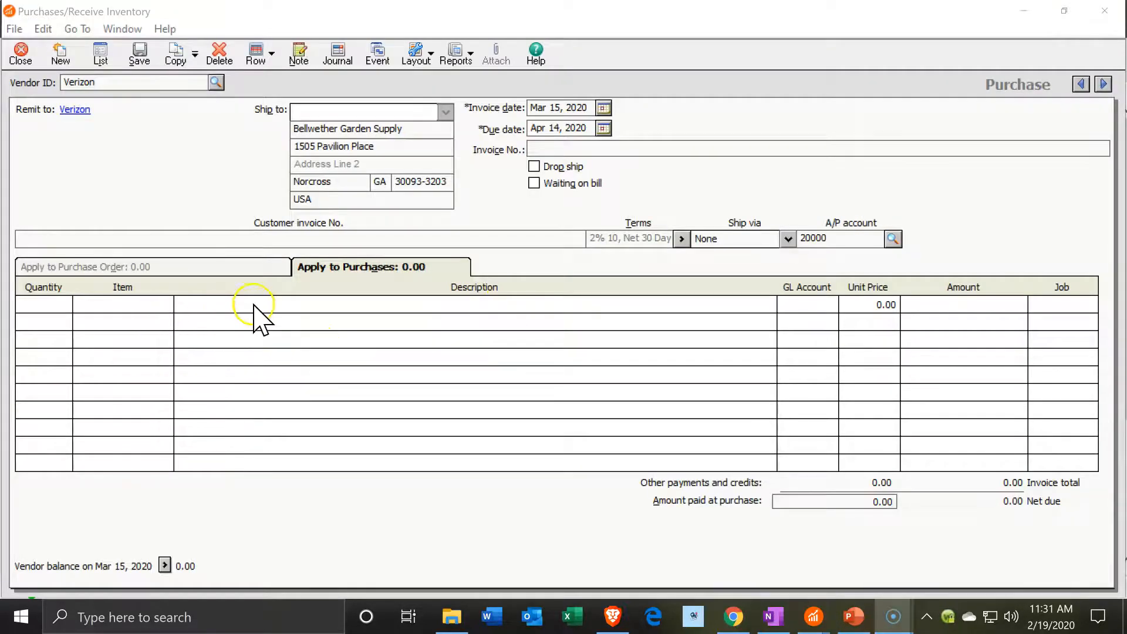
Add a bill line 'Telephon' charged to 77000 Utilities Expense for 11,000.00
{"action": "left_click", "coordinate": [255, 305]}
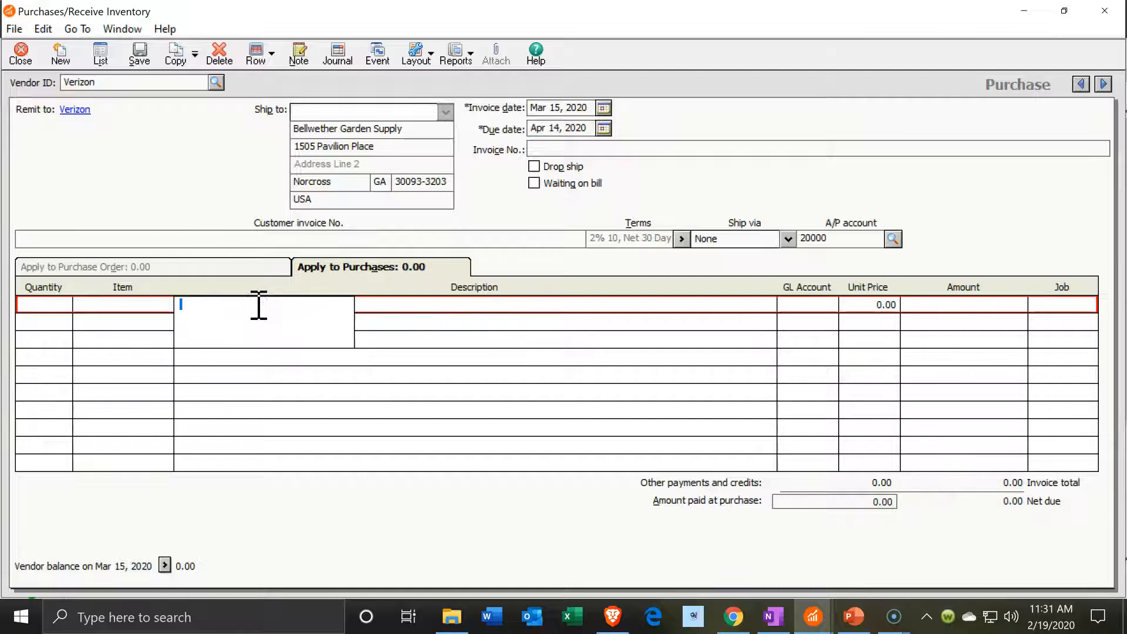
{"action": "type", "text": "Telephon"}
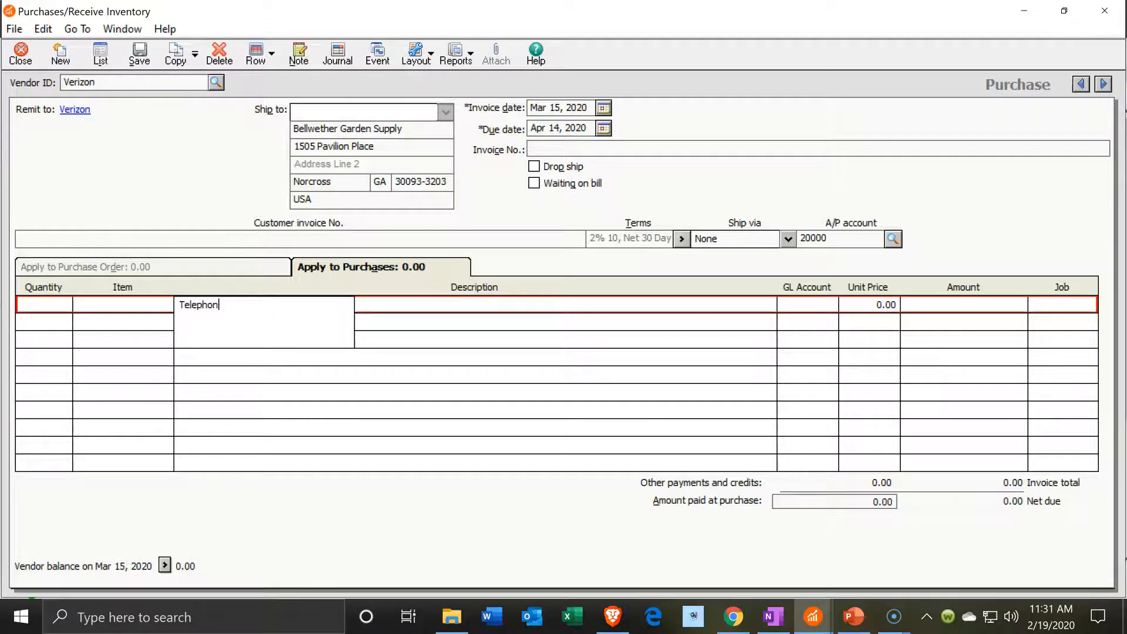
{"action": "key", "text": "Tab"}
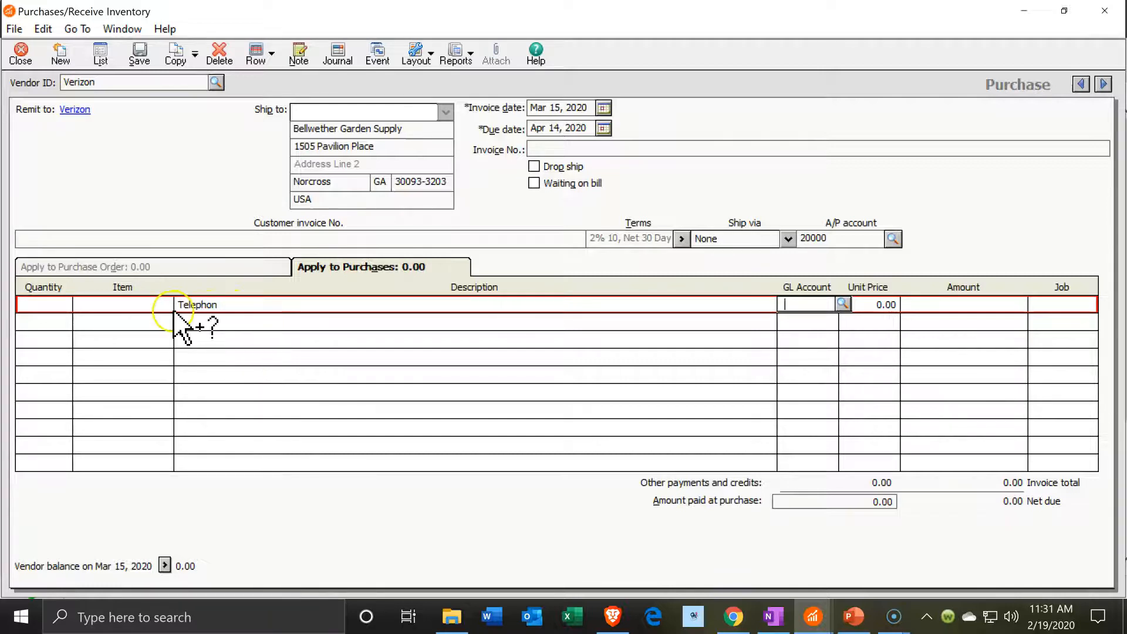
{"action": "left_click", "coordinate": [193, 312]}
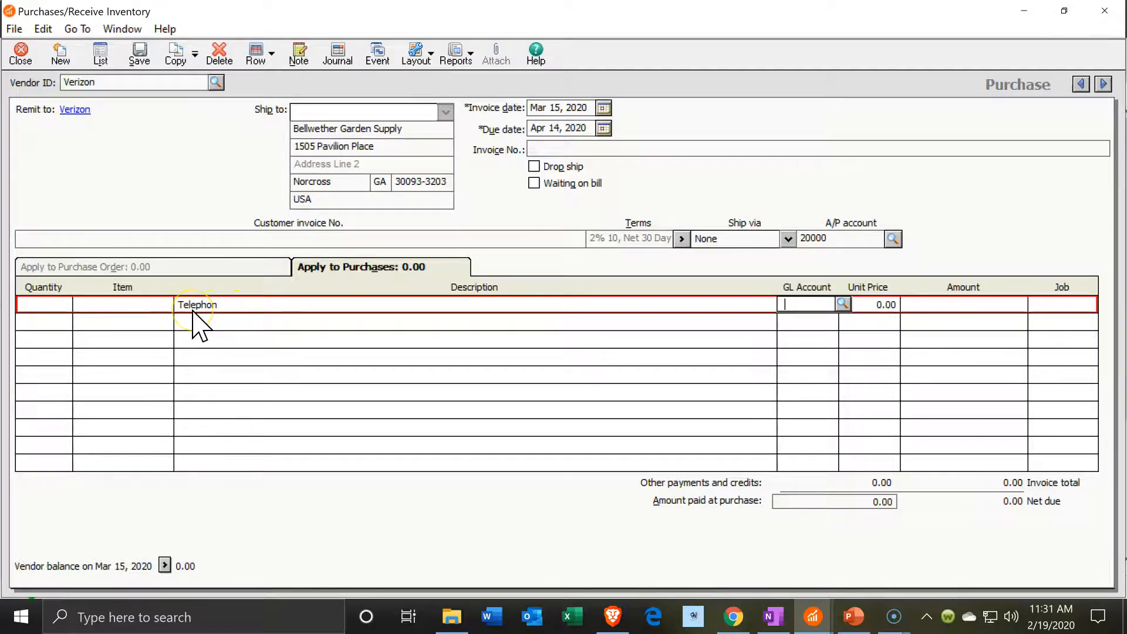
{"action": "type", "text": "u"}
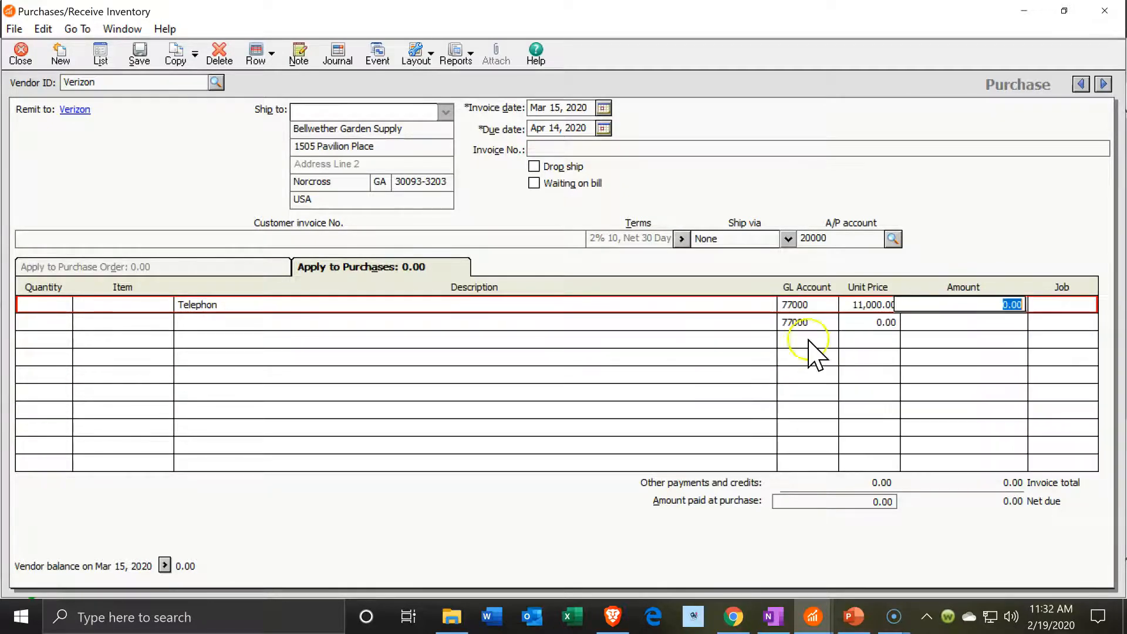
{"action": "left_click", "coordinate": [835, 301]}
{"action": "left_click", "coordinate": [842, 303]}
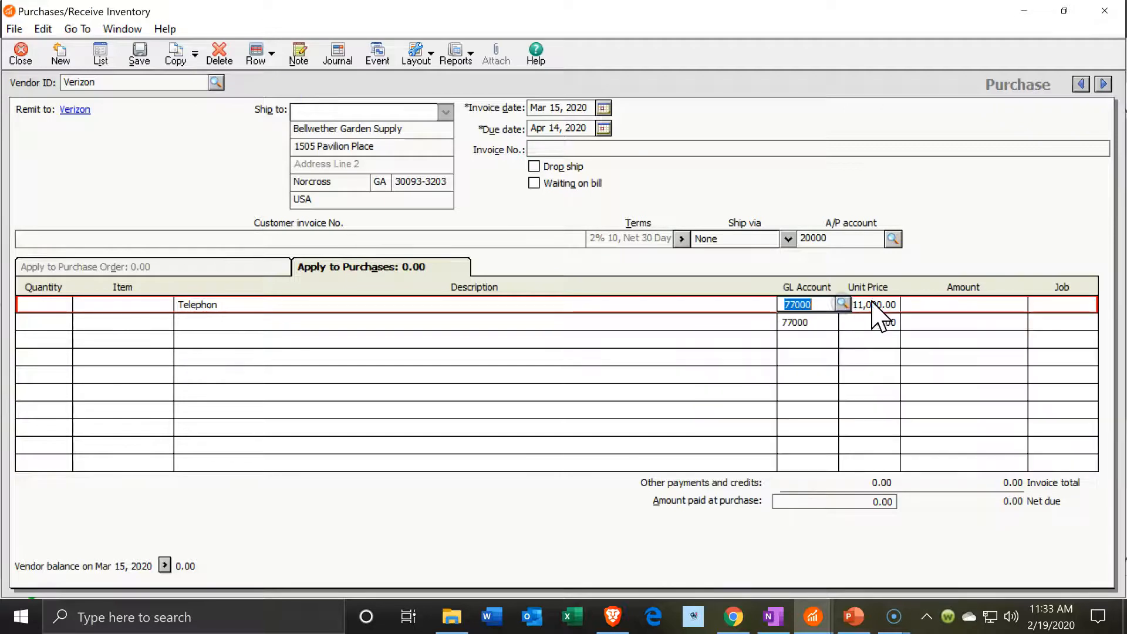
{"action": "key", "text": "Tab"}
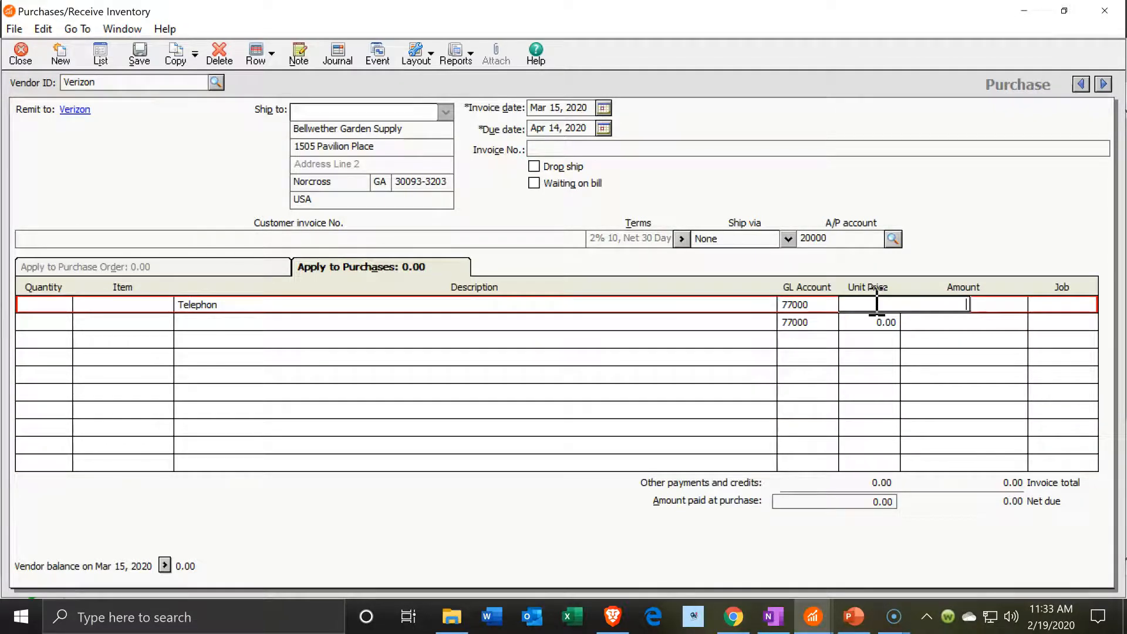
{"action": "key", "text": "Tab"}
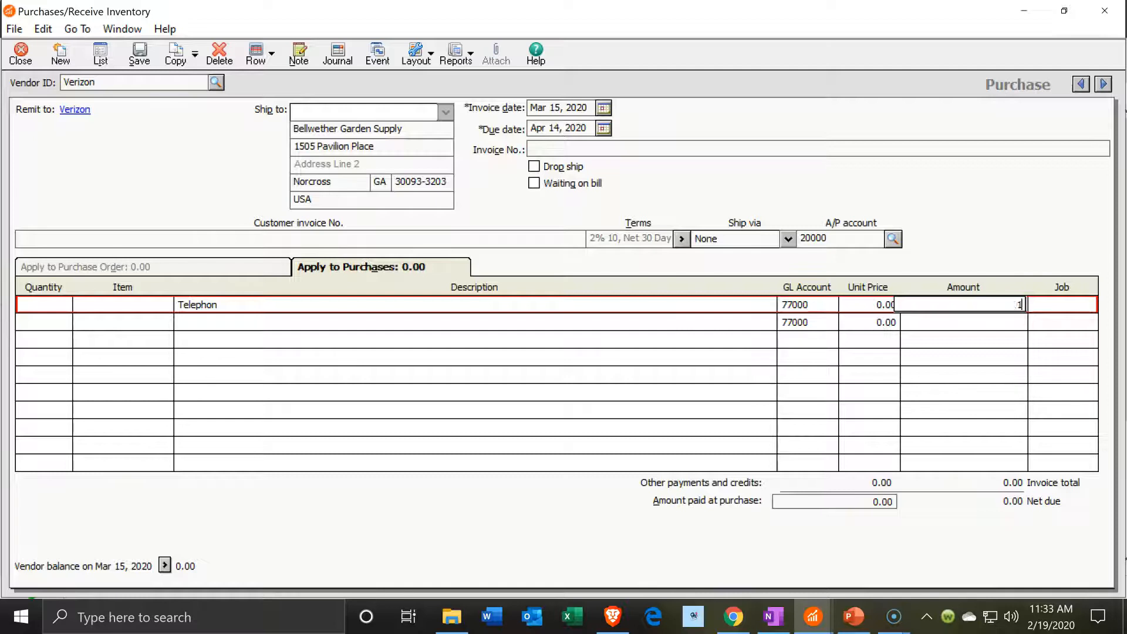
{"action": "key", "text": "Tab"}
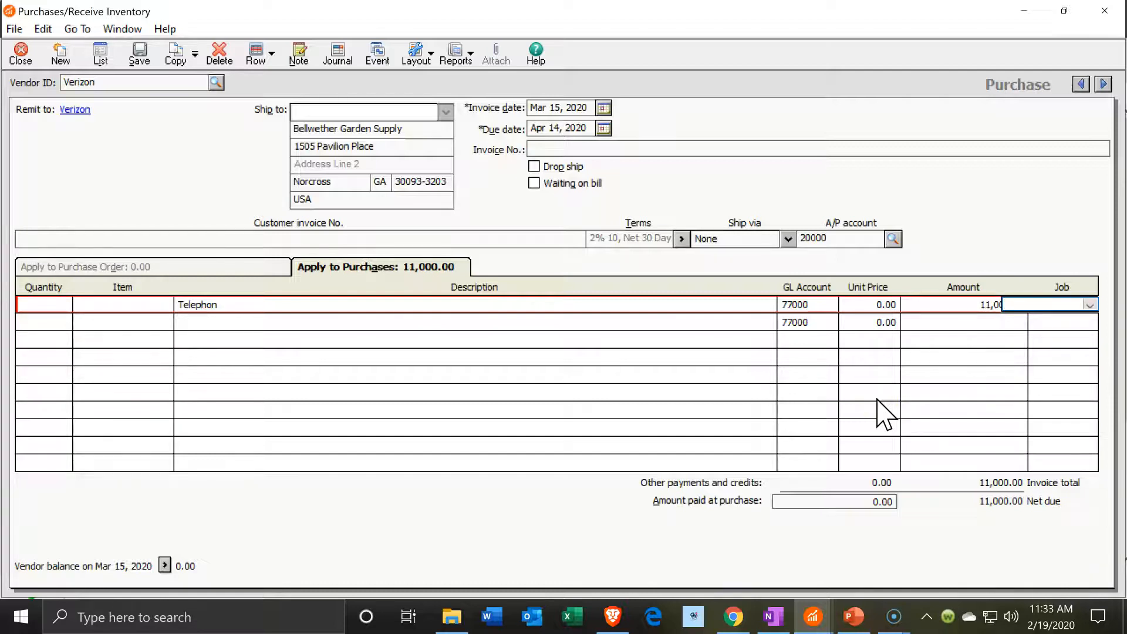
{"action": "key", "text": "Tab"}
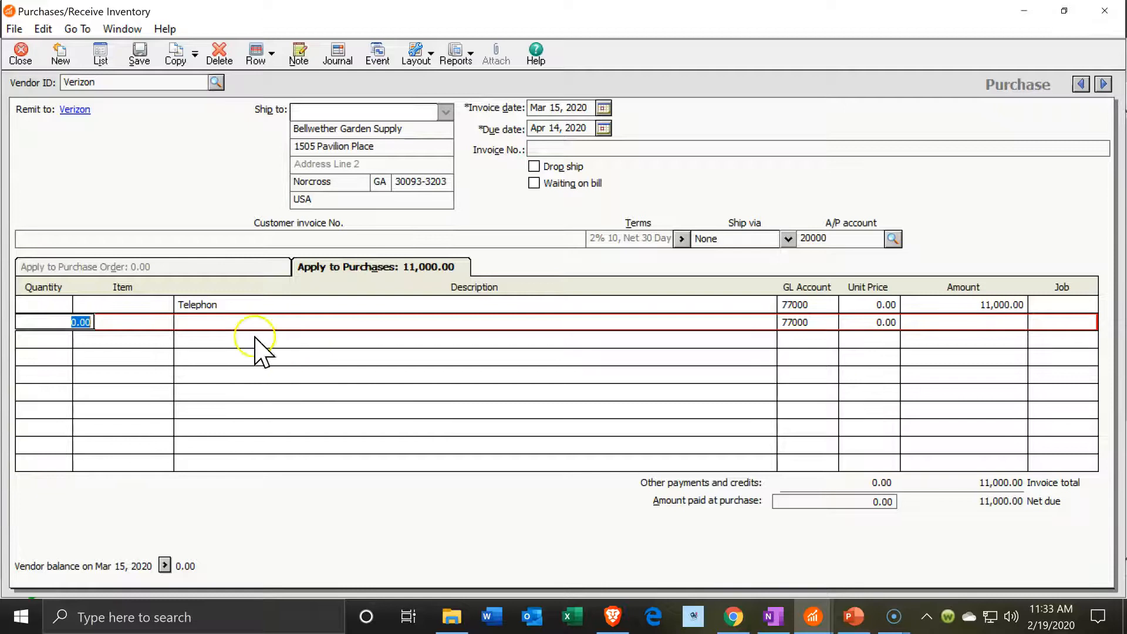
Correct the description to 'Telephone', enter invoice number 5794, and save the bill
{"action": "left_click", "coordinate": [238, 311]}
{"action": "double_click", "coordinate": [235, 305]}
{"action": "left_click", "coordinate": [235, 304]}
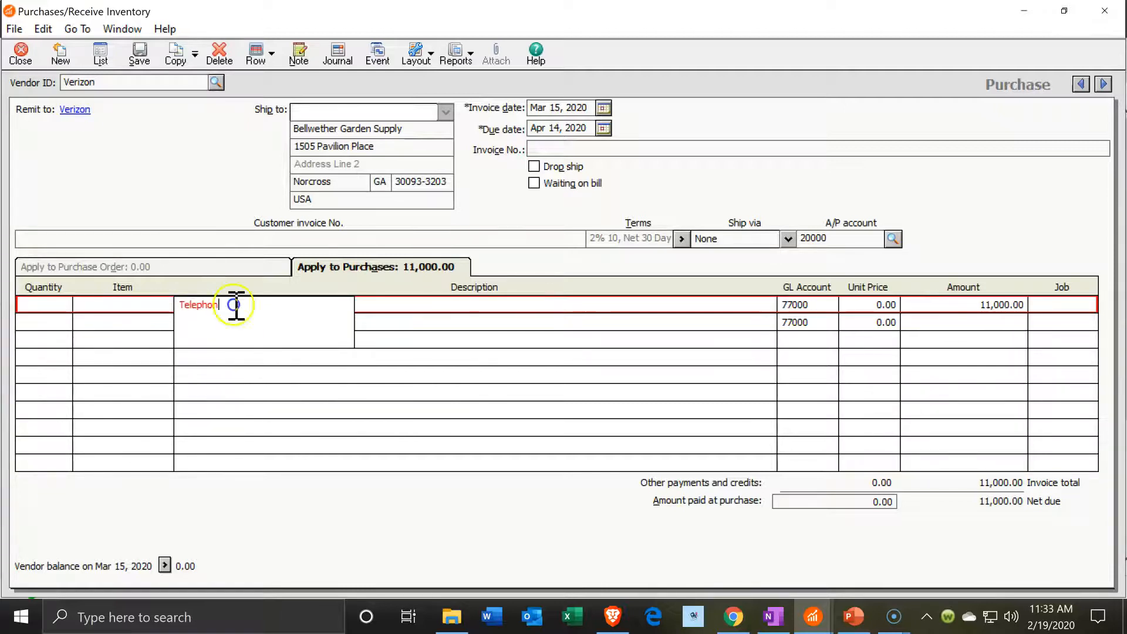
{"action": "key", "text": "Tab"}
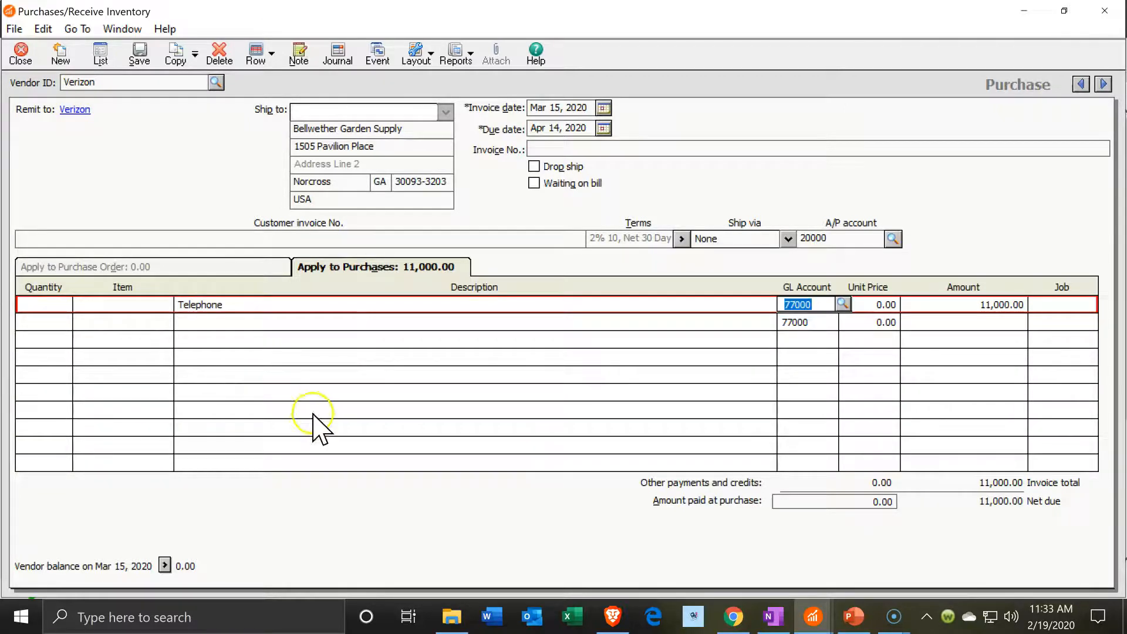
{"action": "left_click", "coordinate": [139, 54]}
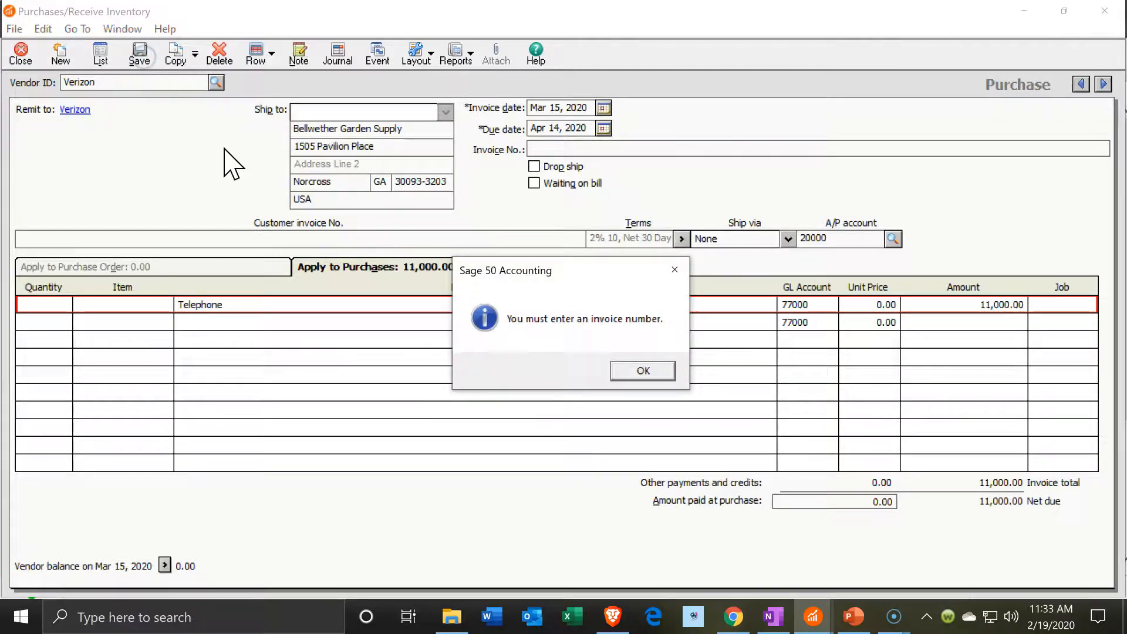
{"action": "left_click", "coordinate": [671, 269]}
{"action": "left_click", "coordinate": [573, 151]}
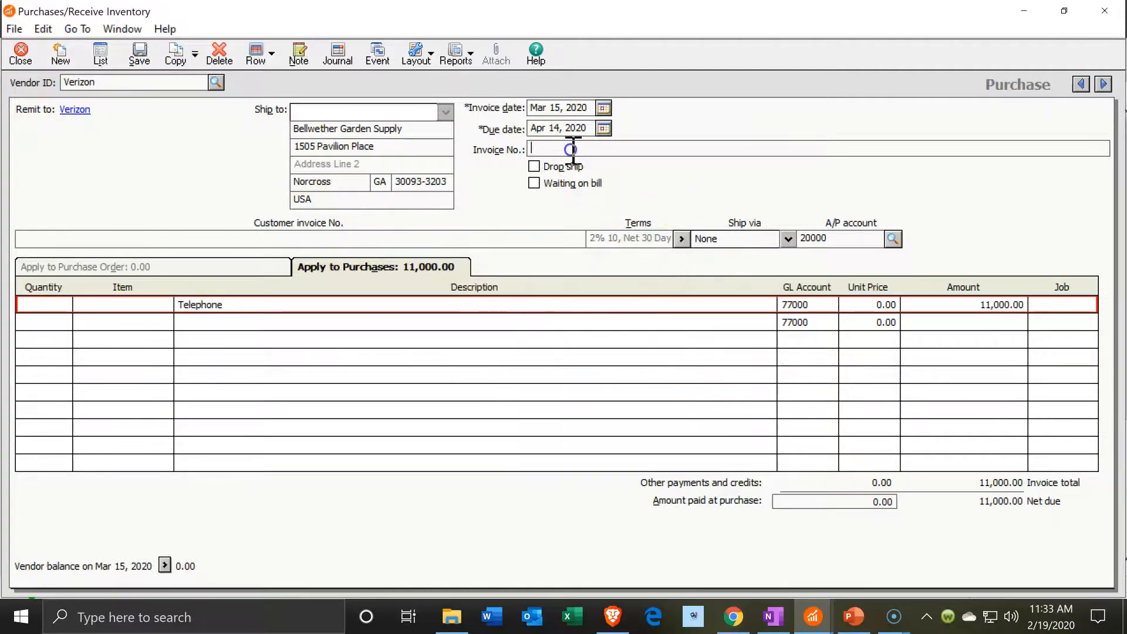
{"action": "type", "text": "5794"}
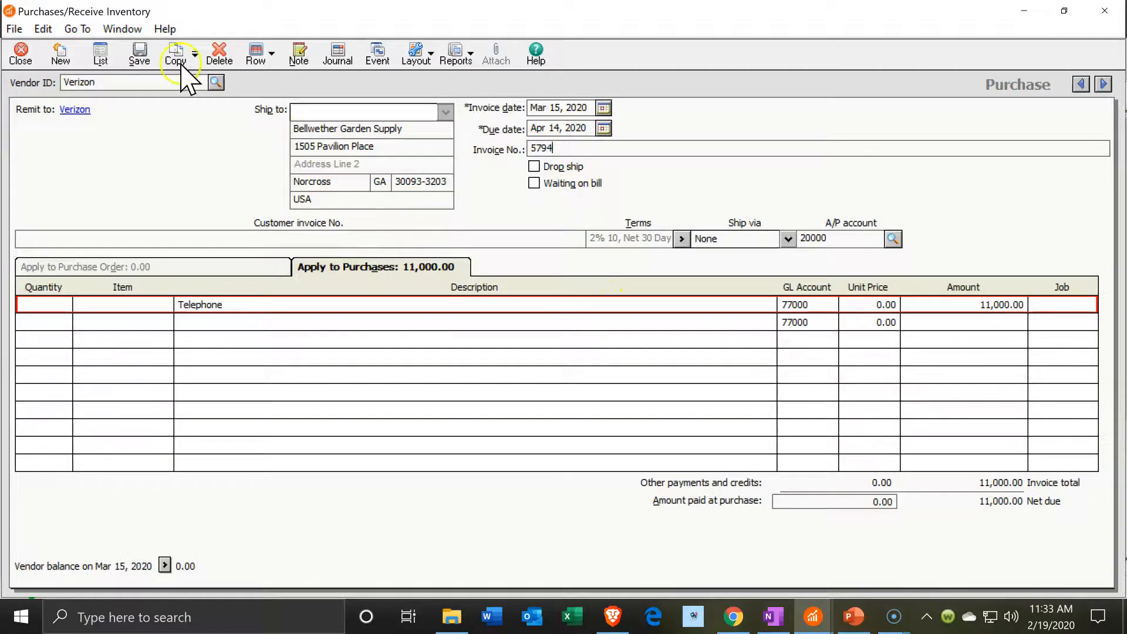
{"action": "left_click", "coordinate": [138, 53]}
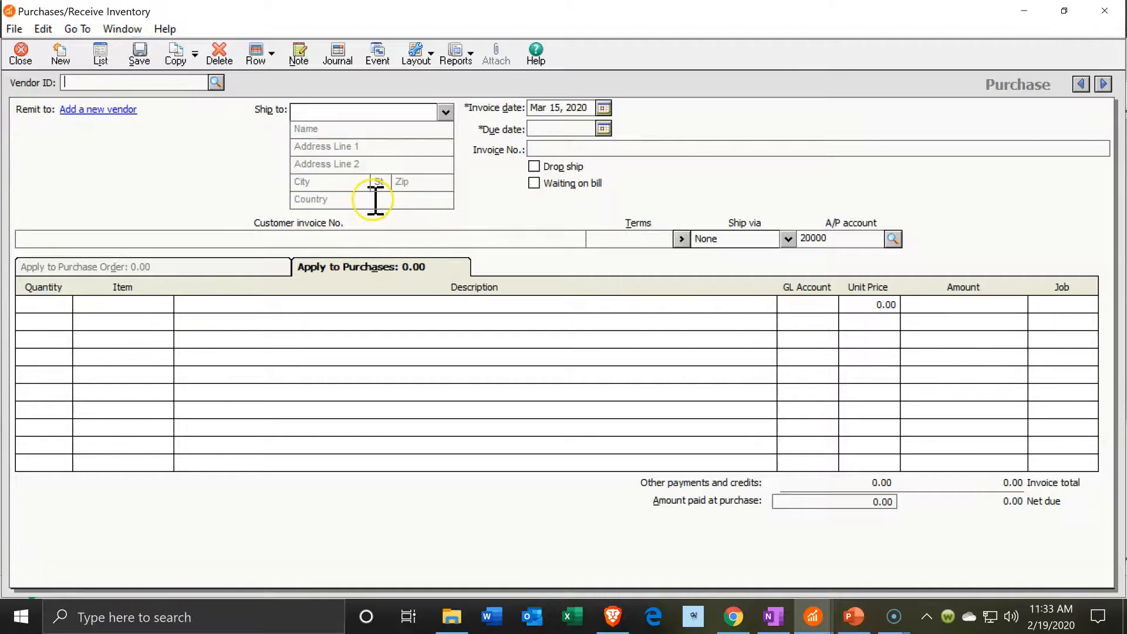
Close the purchase window and the Aged Payables report
{"action": "left_click", "coordinate": [1104, 11]}
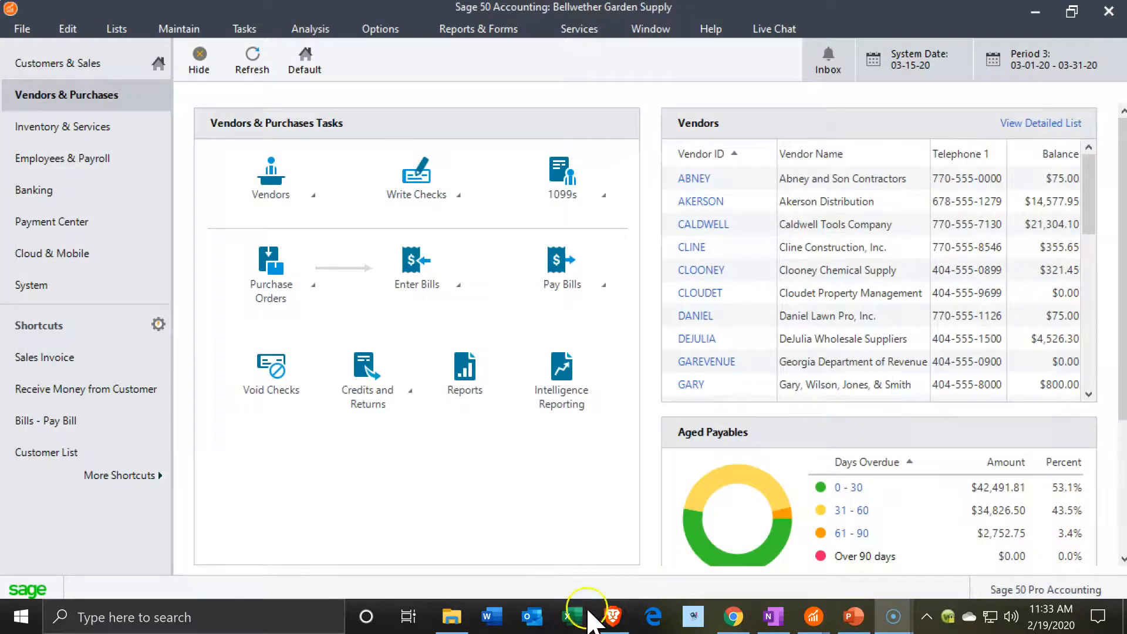
{"action": "left_click", "coordinate": [813, 617]}
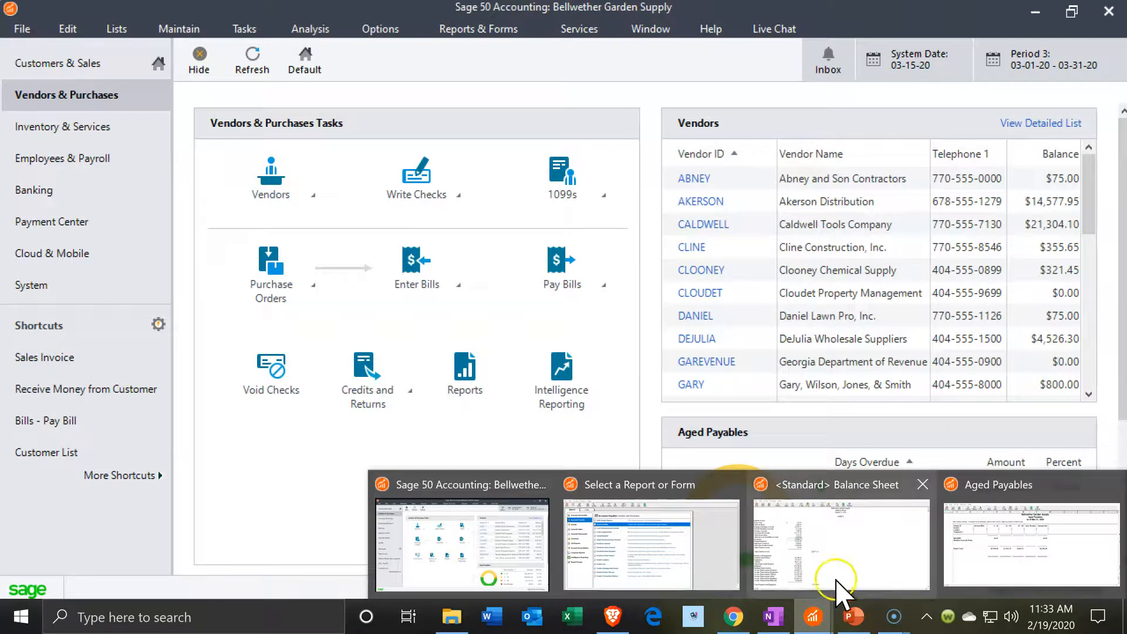
{"action": "mouse_move", "coordinate": [885, 565]}
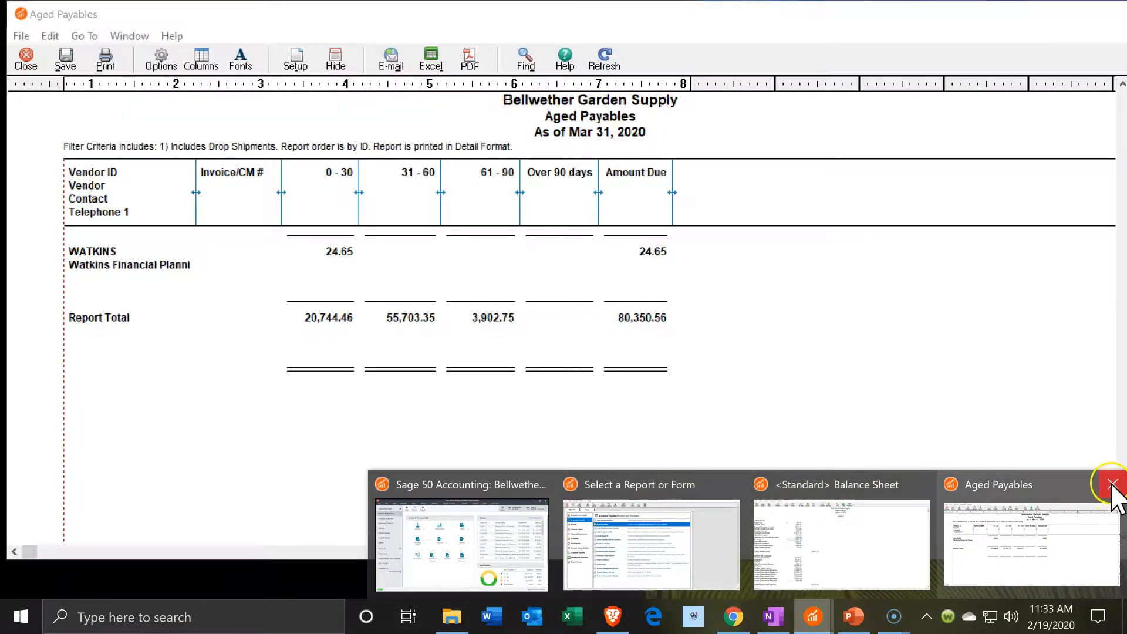
{"action": "left_click", "coordinate": [1110, 485]}
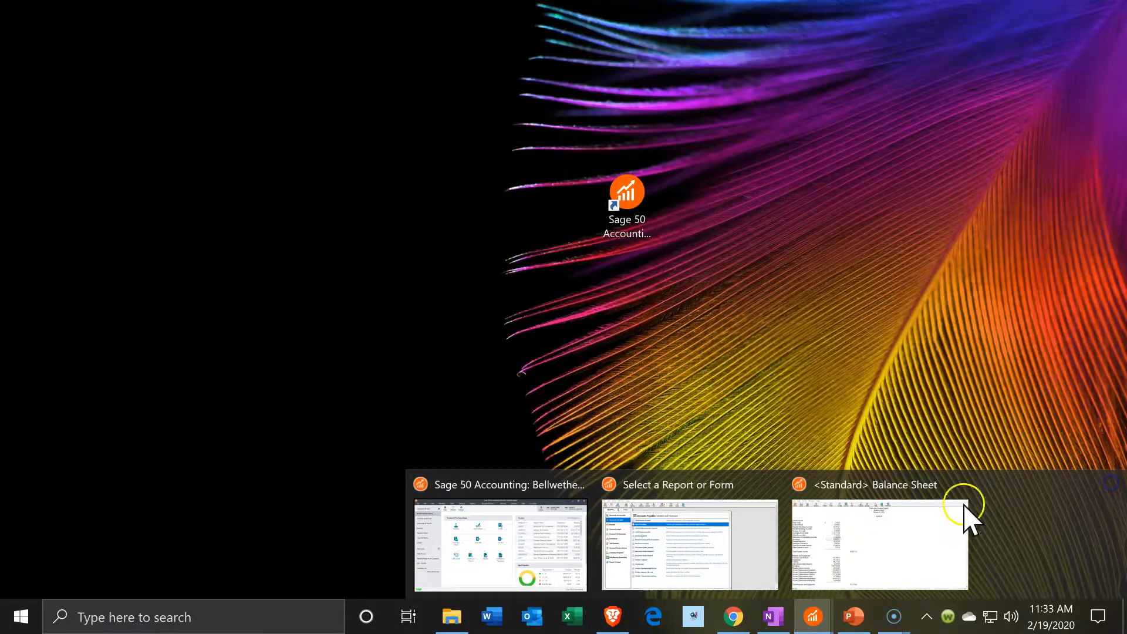
Drill into Accounts Payable from the Balance Sheet to confirm Verizon's 11,000.00, now totalling 91,150.56
{"action": "left_click", "coordinate": [990, 536]}
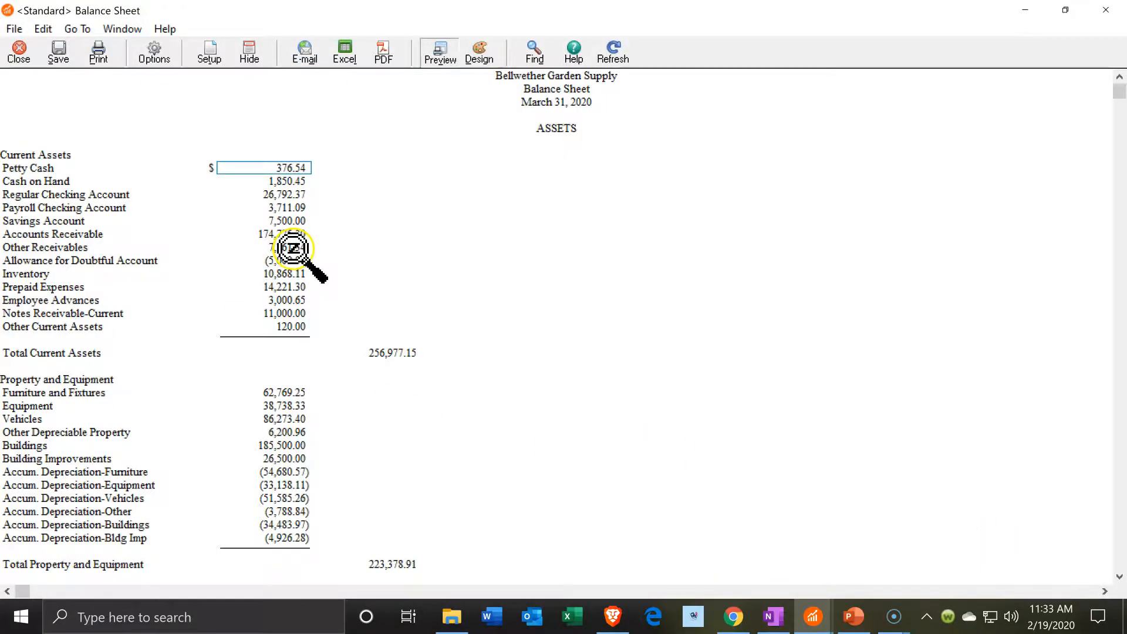
{"action": "scroll", "coordinate": [296, 318], "scroll_direction": "down", "scroll_amount": 7}
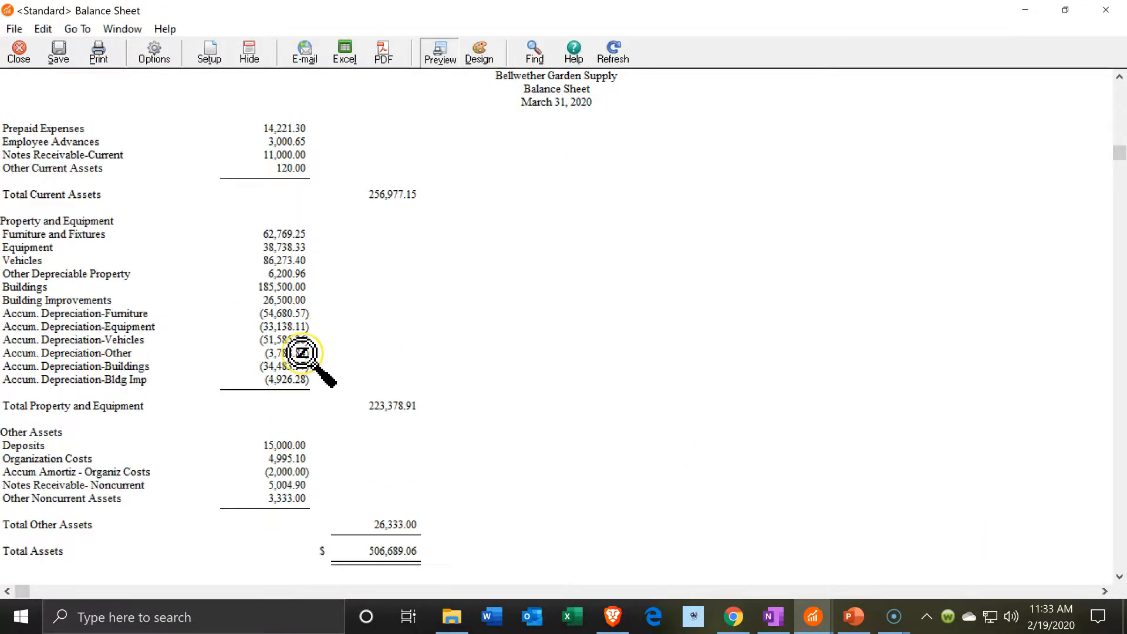
{"action": "scroll", "coordinate": [303, 355], "scroll_direction": "down", "scroll_amount": 3}
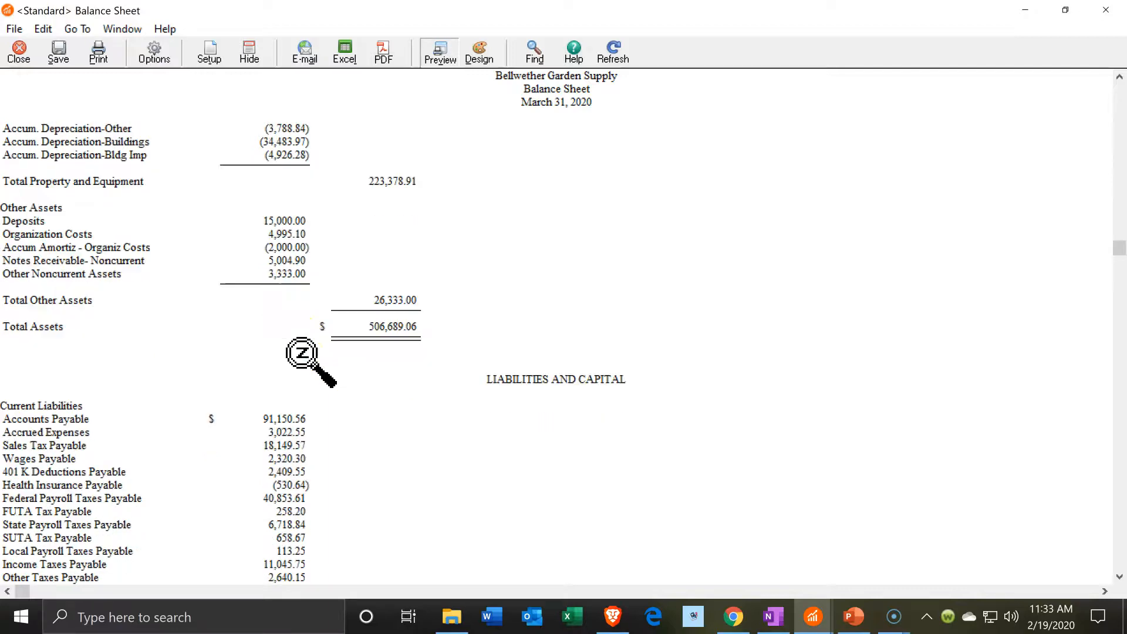
{"action": "double_click", "coordinate": [288, 407]}
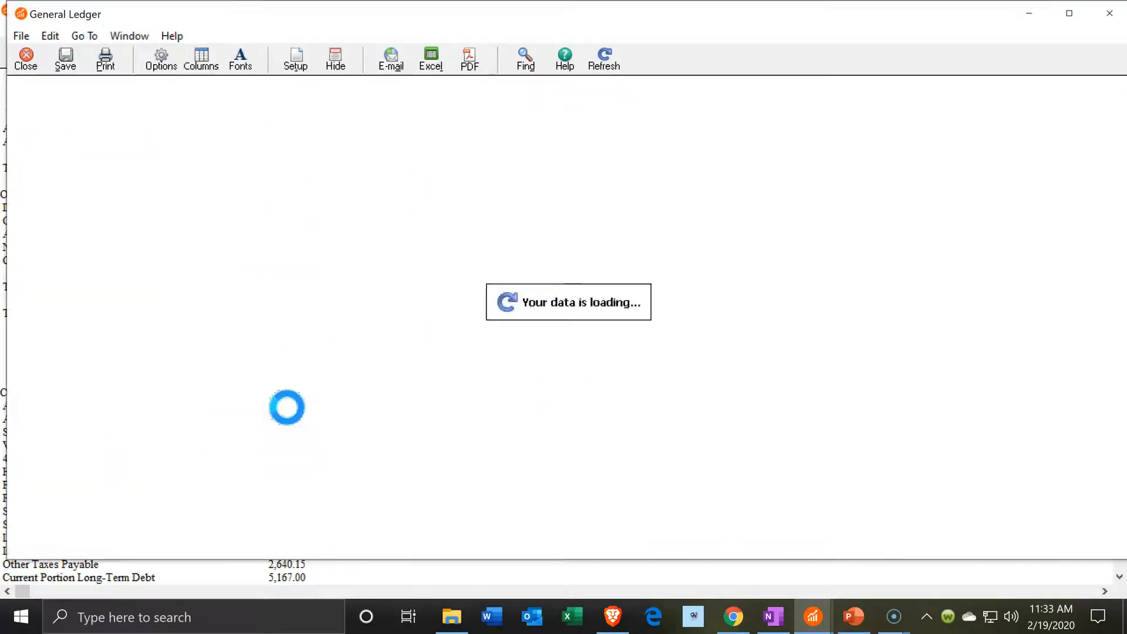
{"action": "scroll", "coordinate": [287, 407], "scroll_direction": "down", "scroll_amount": 2}
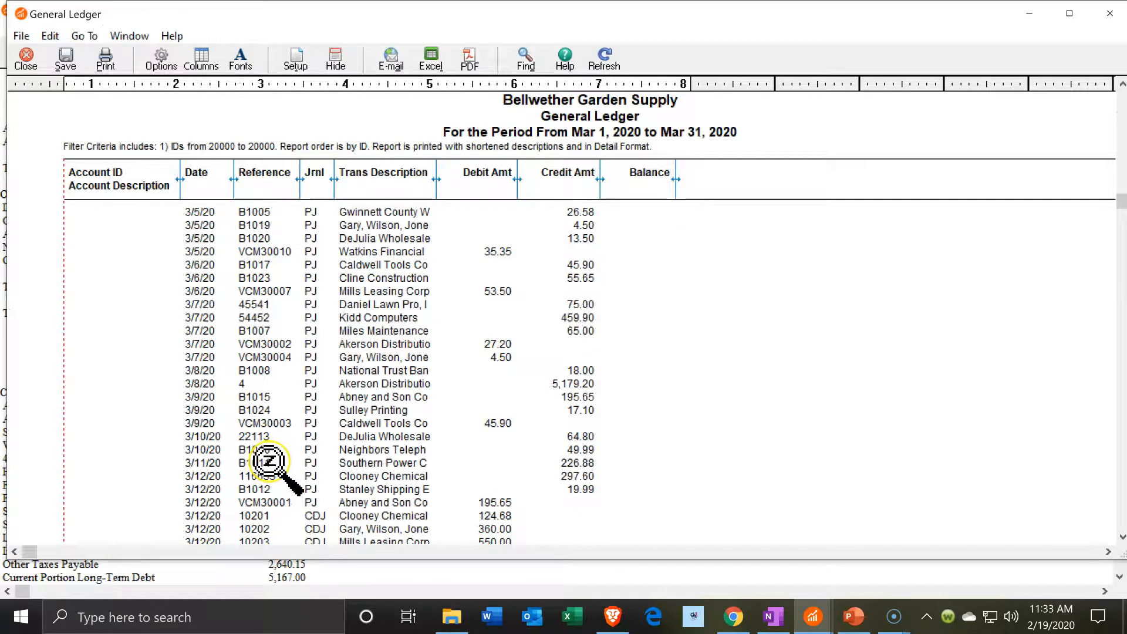
{"action": "scroll", "coordinate": [269, 463], "scroll_direction": "down", "scroll_amount": 10}
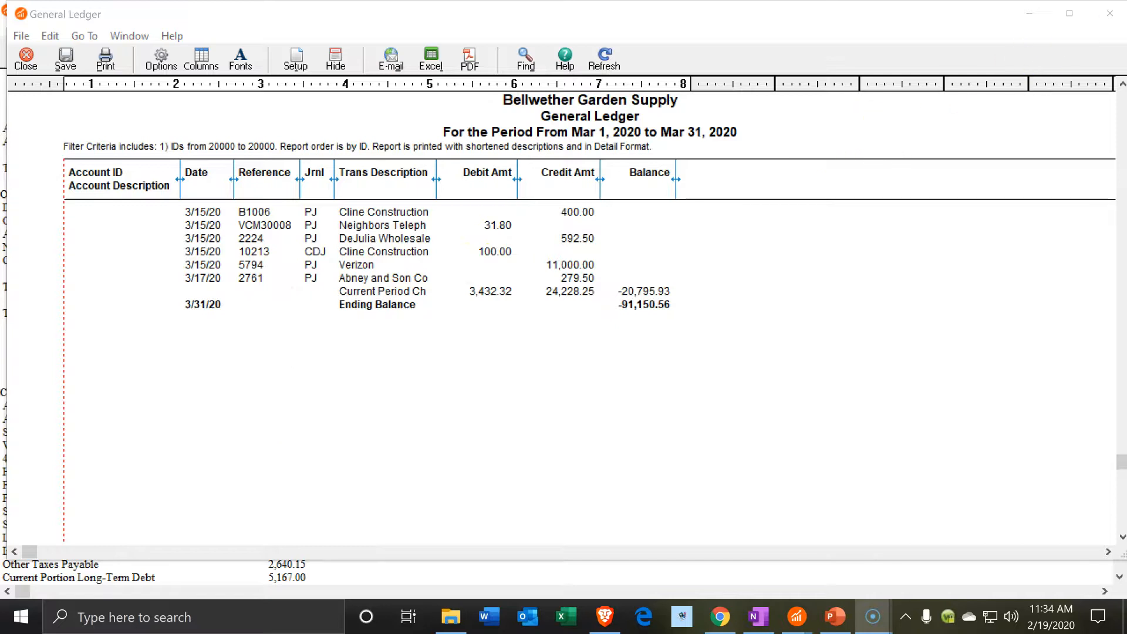
{"action": "left_click", "coordinate": [1110, 14]}
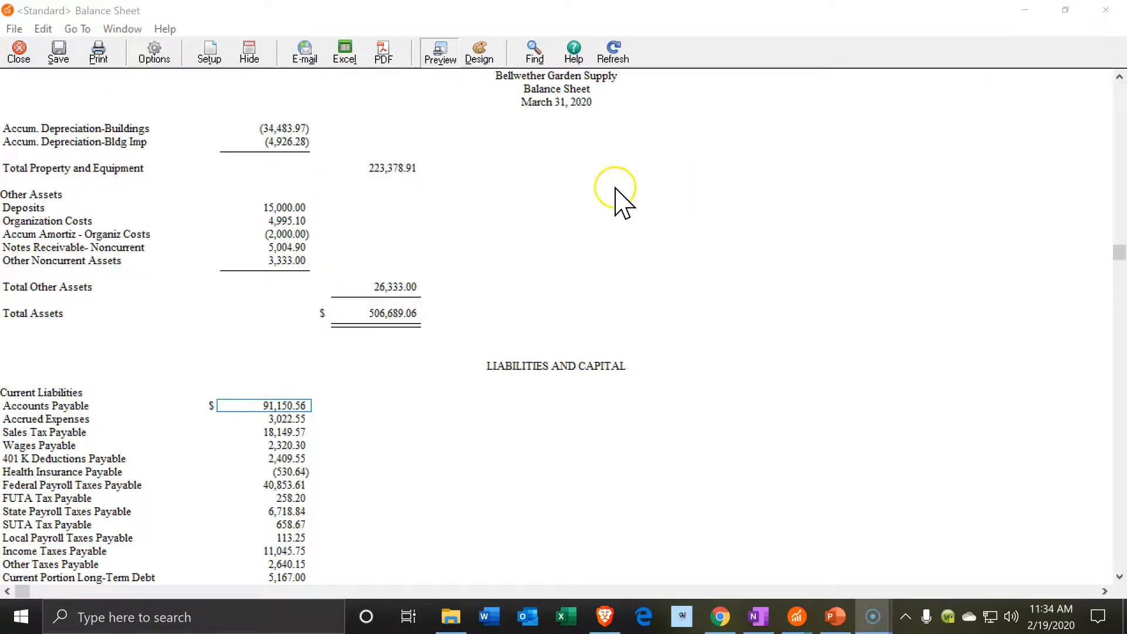
{"action": "left_click", "coordinate": [1028, 12]}
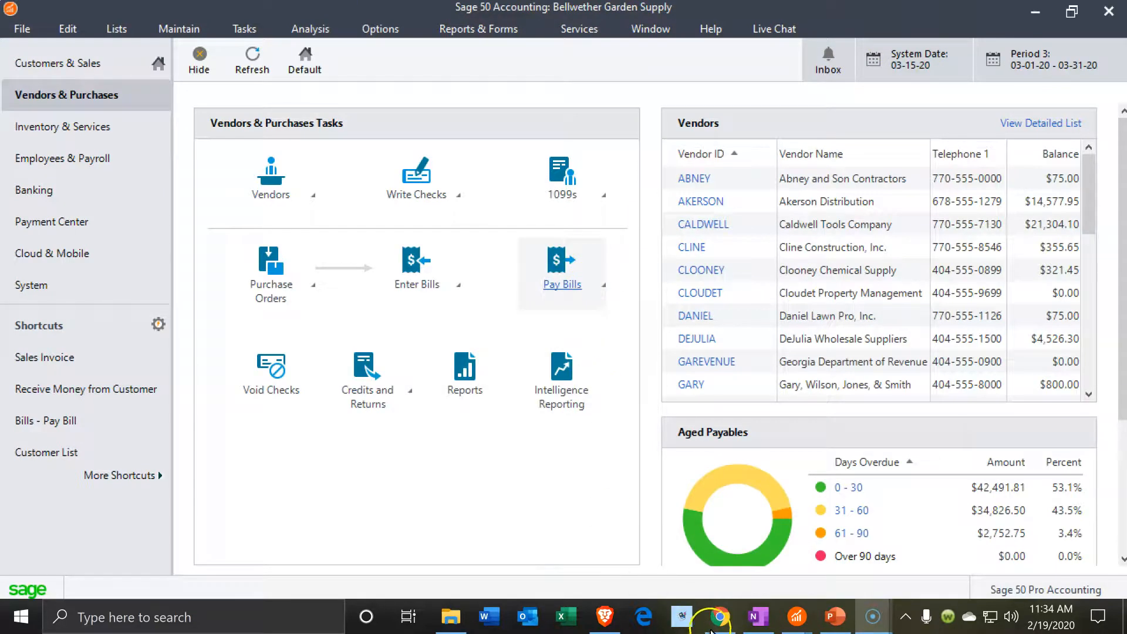
Run the standard Income Statement from the Financial Statements reports, shown full screen
{"action": "mouse_move", "coordinate": [802, 619]}
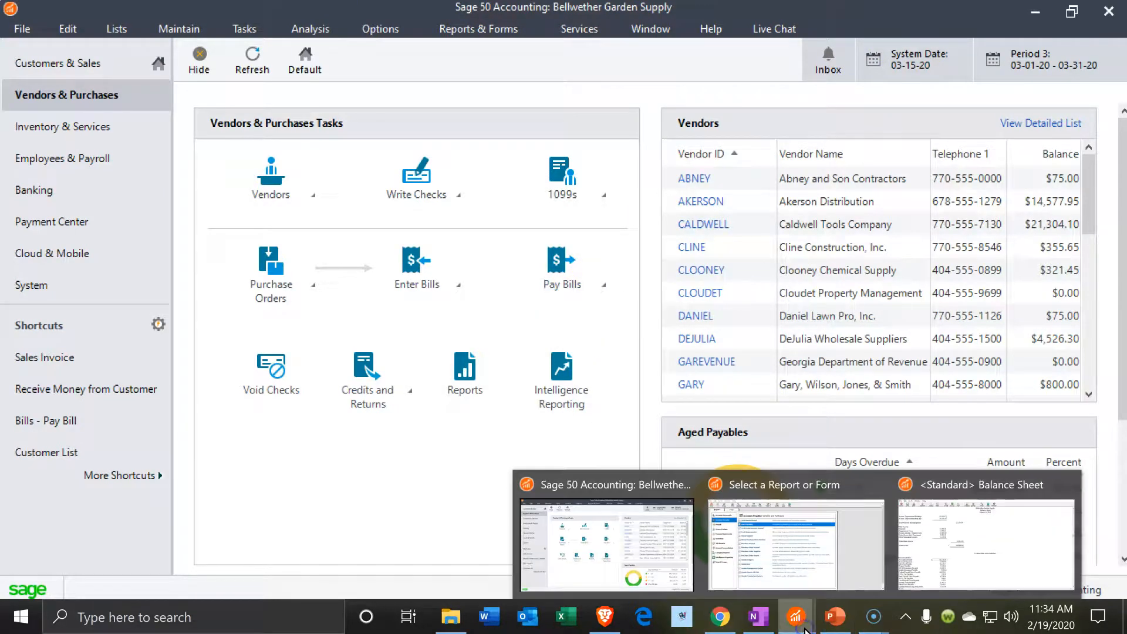
{"action": "left_click", "coordinate": [801, 561]}
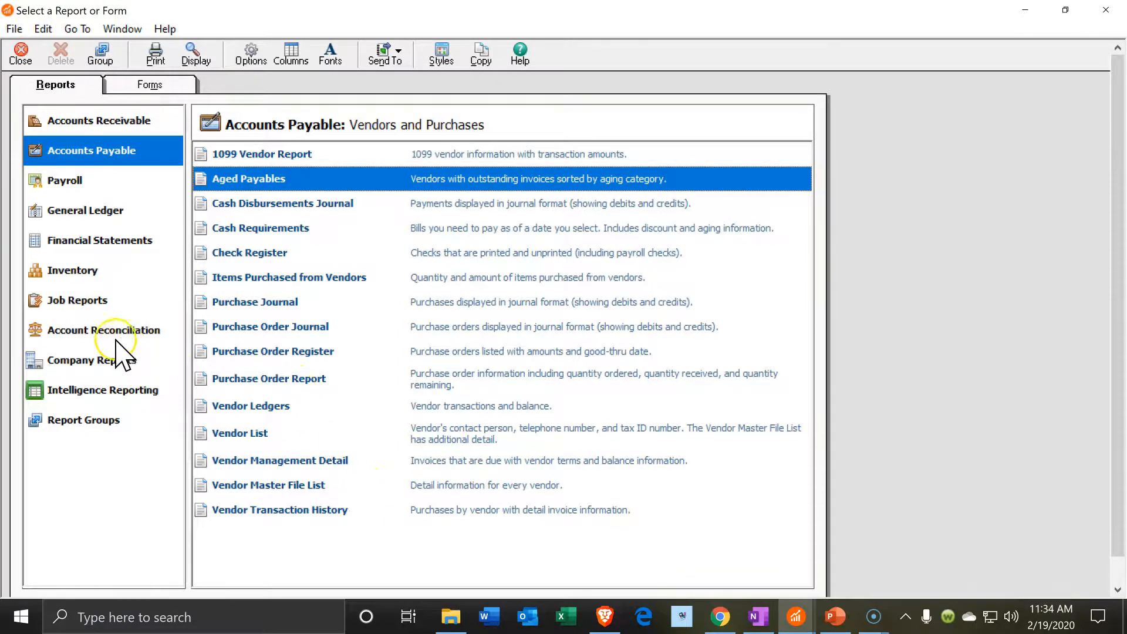
{"action": "left_click", "coordinate": [110, 246]}
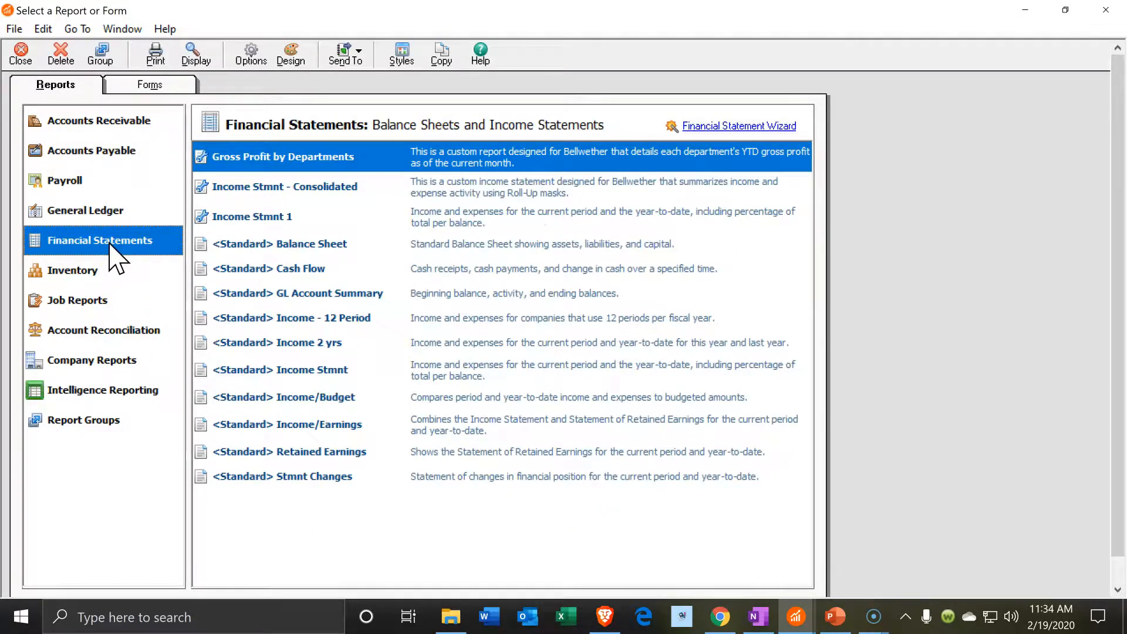
{"action": "double_click", "coordinate": [281, 370]}
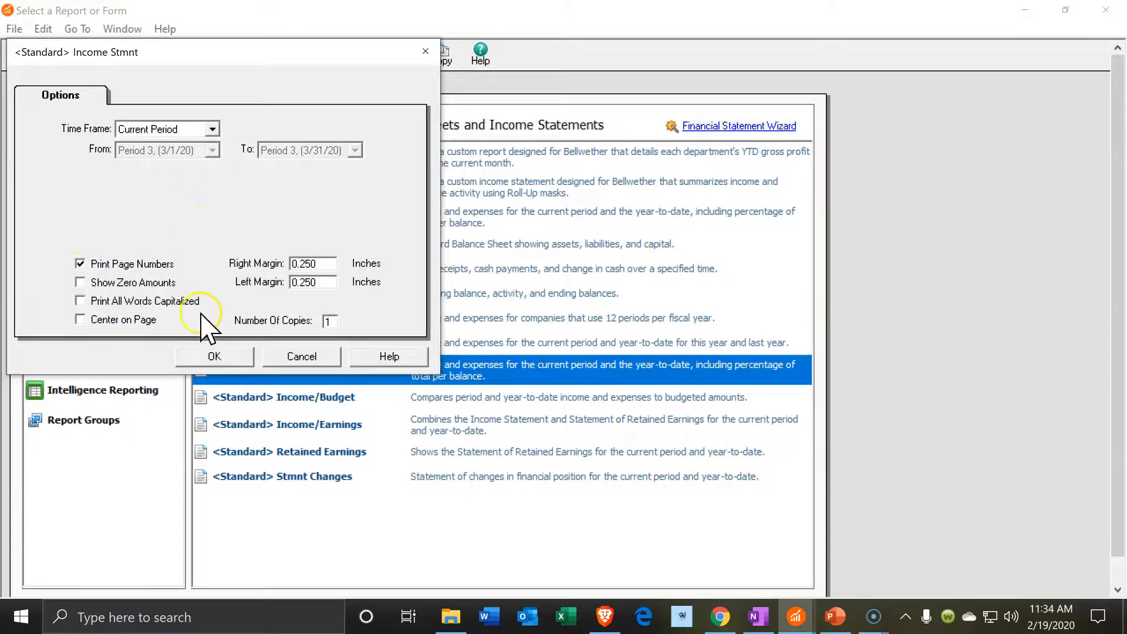
{"action": "left_click", "coordinate": [213, 352]}
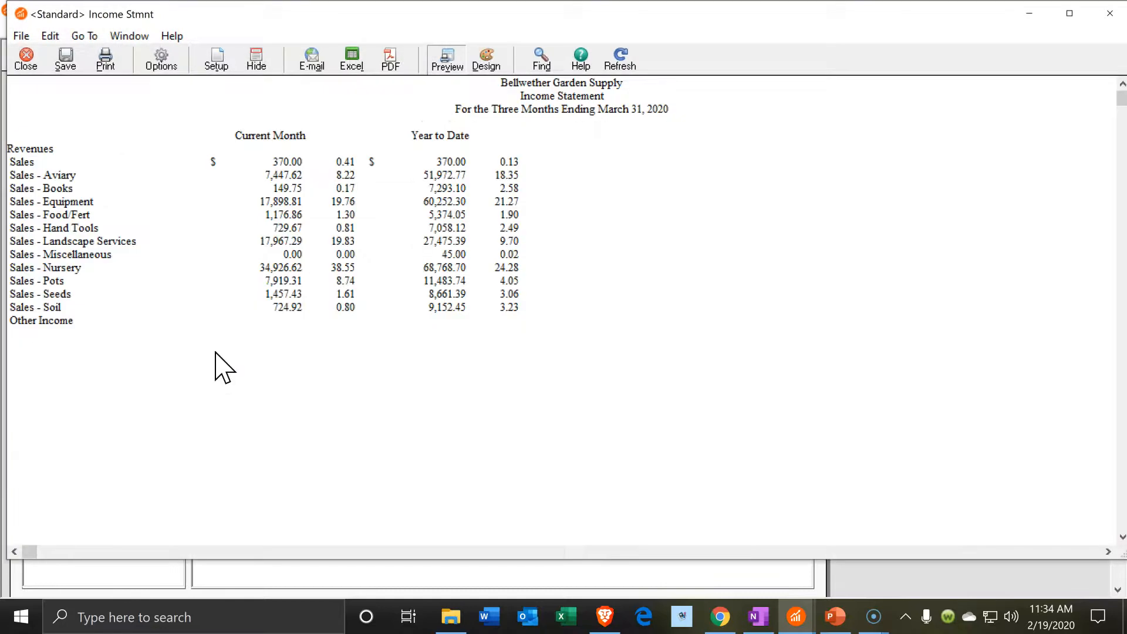
{"action": "left_click", "coordinate": [1070, 13]}
Drill into Utilities Expense to confirm the 11,303.45 total includes Verizon's 11,000.00 charge
{"action": "scroll", "coordinate": [517, 369], "scroll_direction": "down", "scroll_amount": 10}
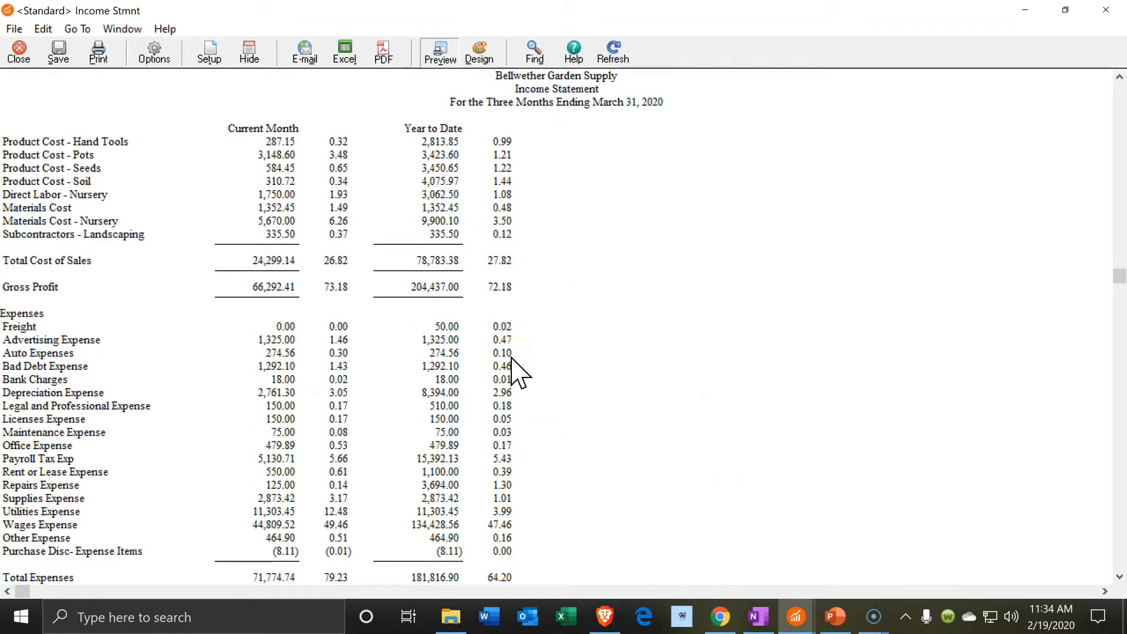
{"action": "scroll", "coordinate": [516, 370], "scroll_direction": "down", "scroll_amount": 3}
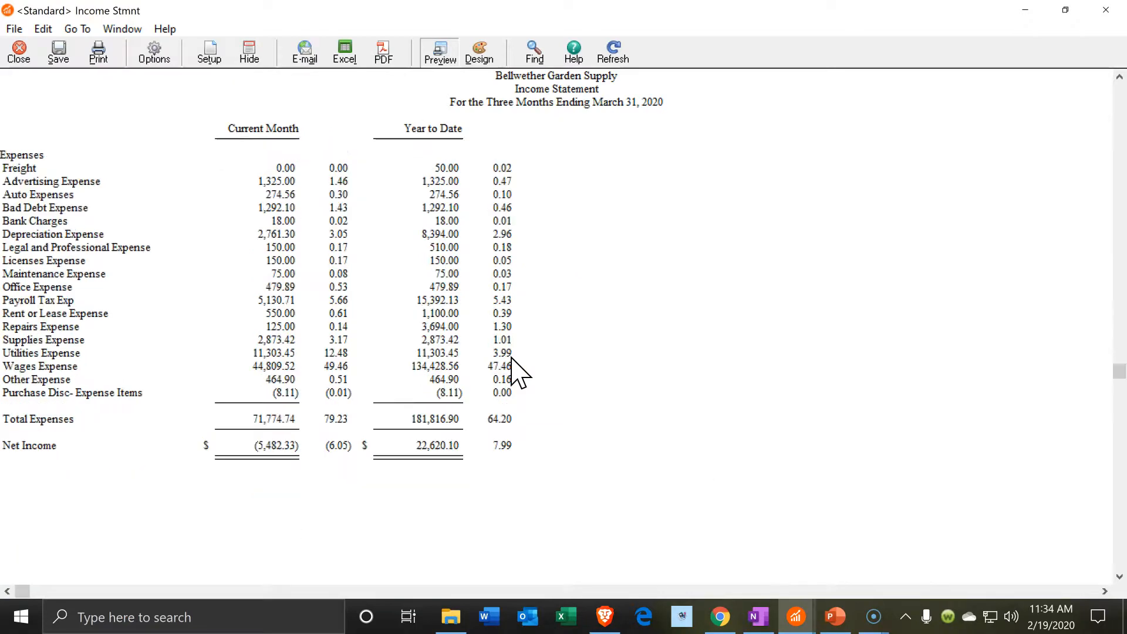
{"action": "double_click", "coordinate": [265, 352]}
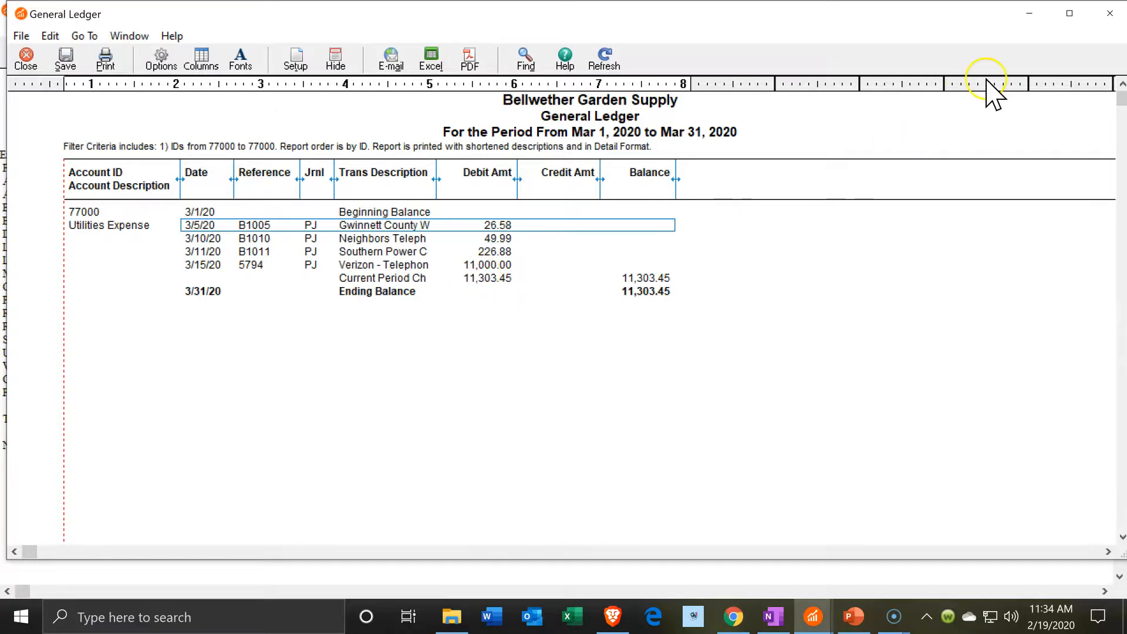
{"action": "left_click", "coordinate": [1110, 13]}
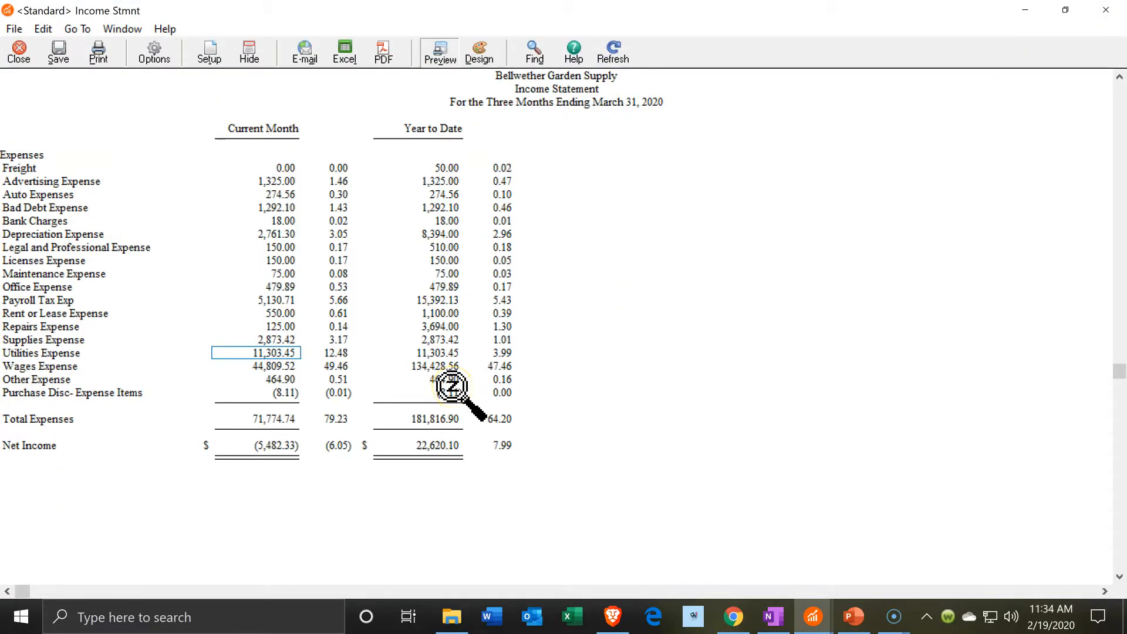